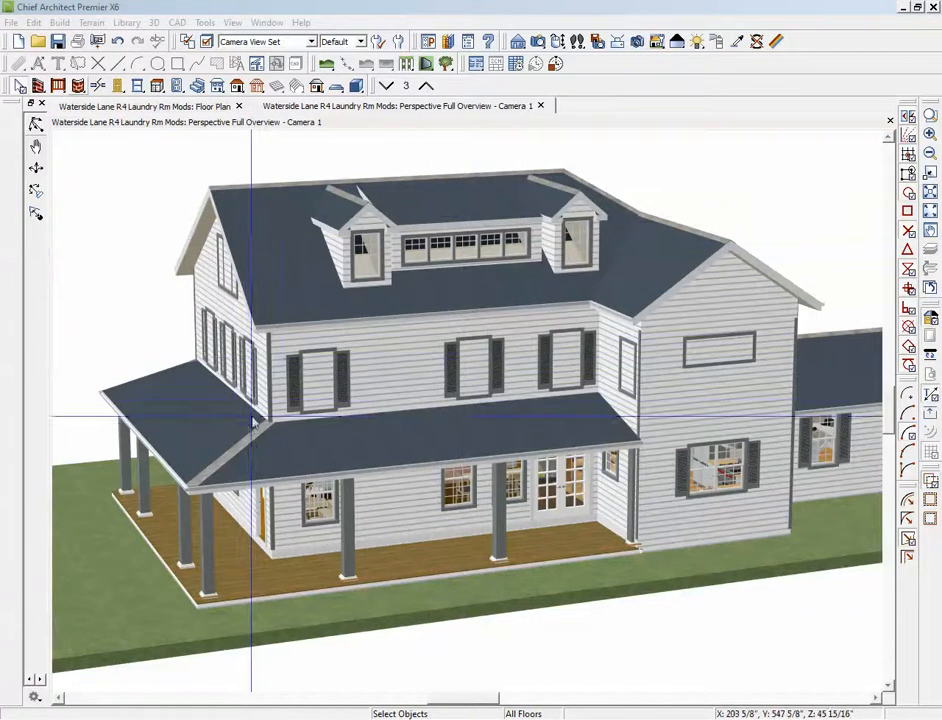
Lower the top edge of the first-floor wall behind the porch to just above the porch roof.
{"action": "left_click", "coordinate": [438, 506]}
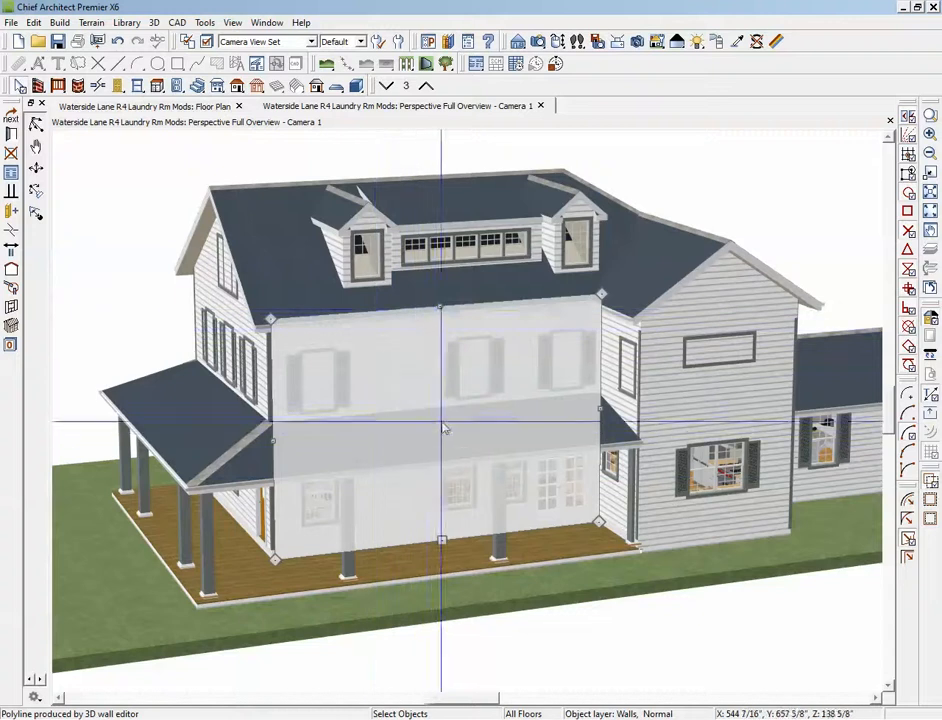
{"action": "left_click_drag", "start_coordinate": [441, 309], "coordinate": [438, 415]}
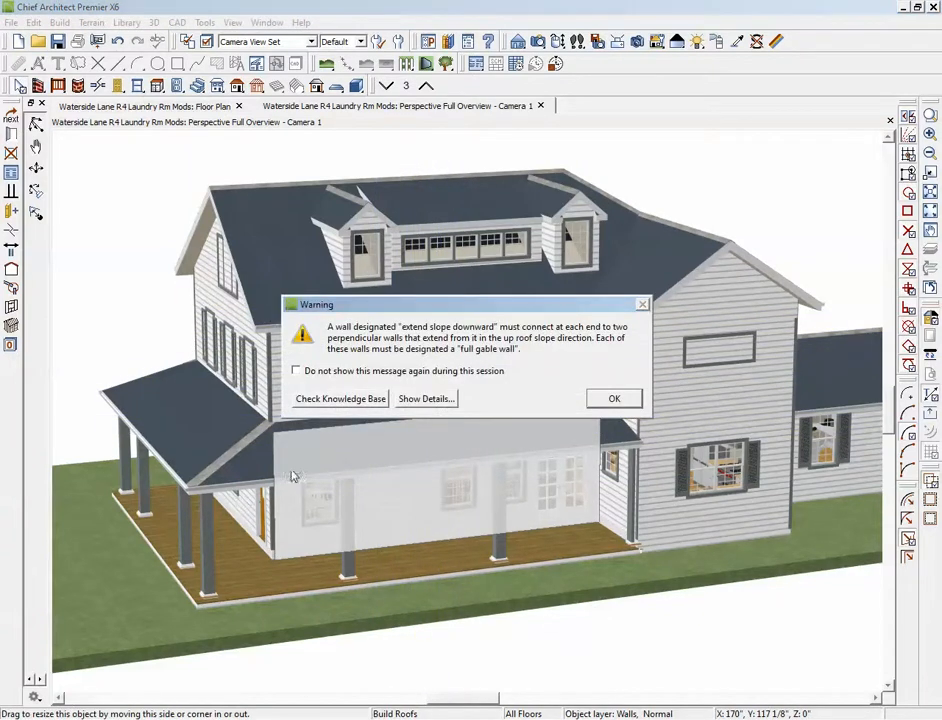
{"action": "left_click", "coordinate": [612, 399]}
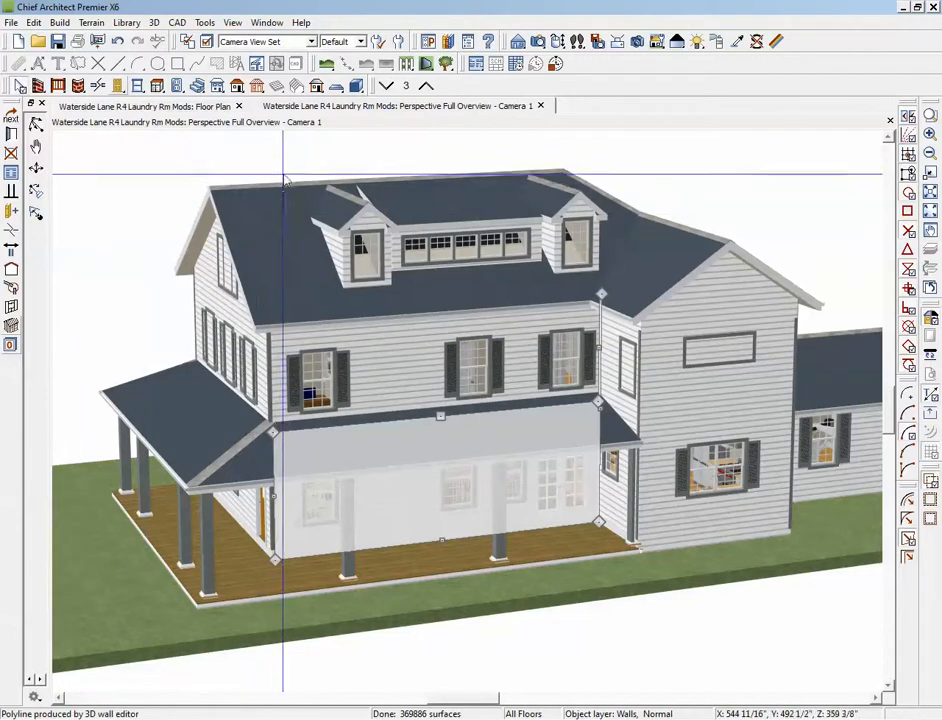
Reset the lowered porch wall to its Default Wall Top Height and suppress the roof slope warning for this session.
{"action": "left_click", "coordinate": [411, 490]}
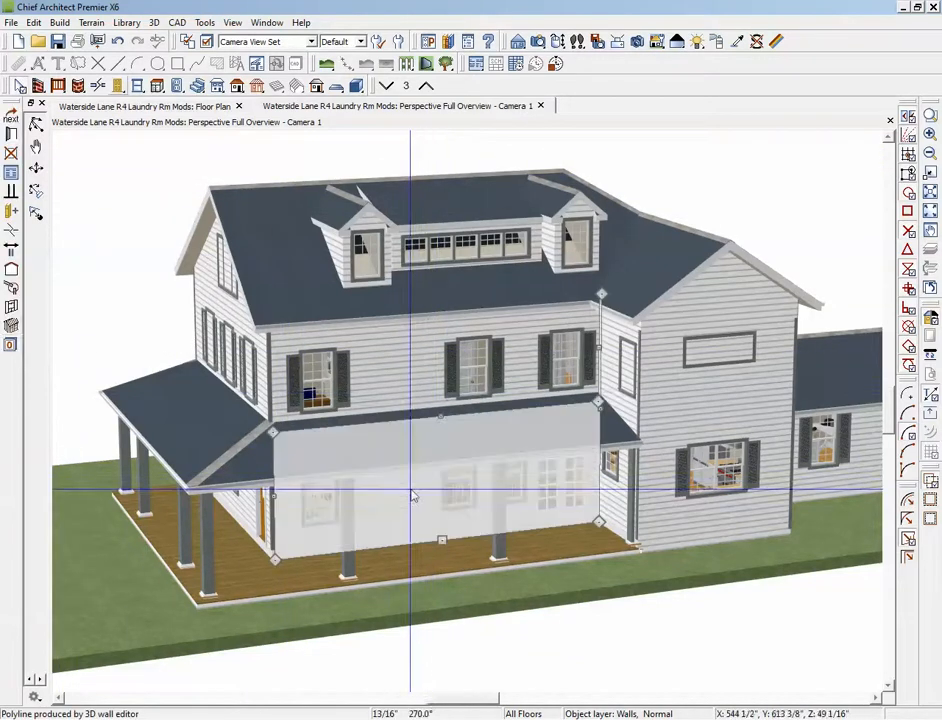
{"action": "left_click", "coordinate": [11, 134]}
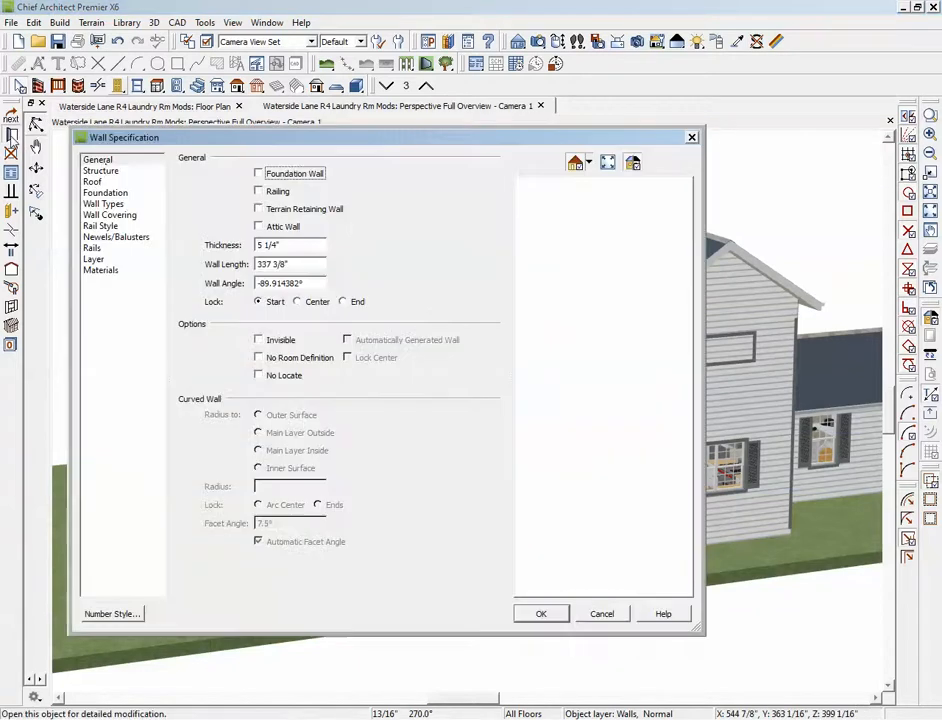
{"action": "left_click", "coordinate": [107, 172]}
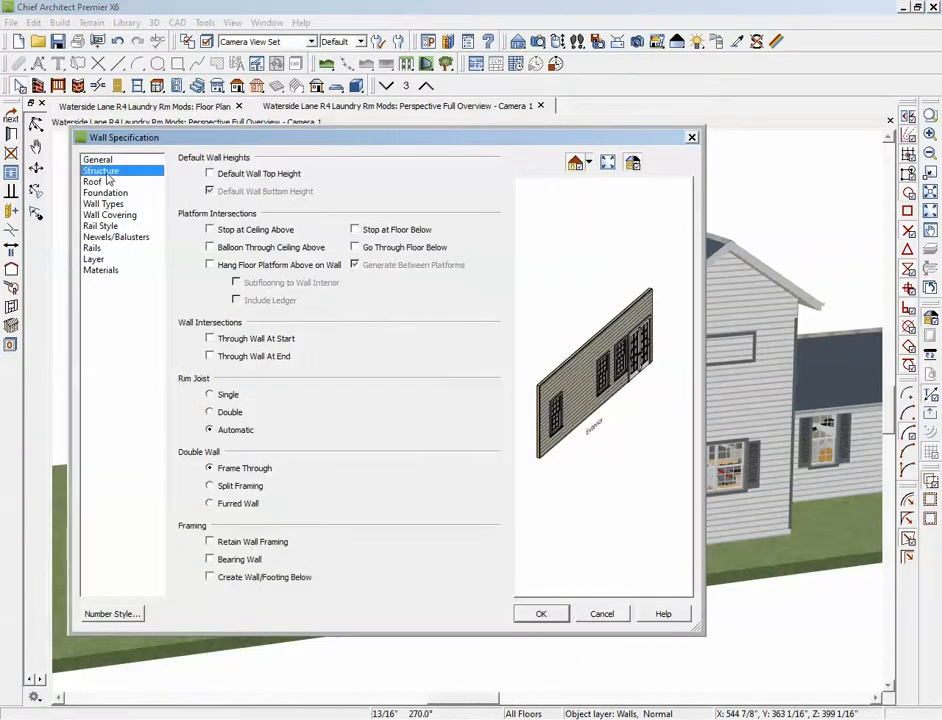
{"action": "left_click", "coordinate": [212, 175]}
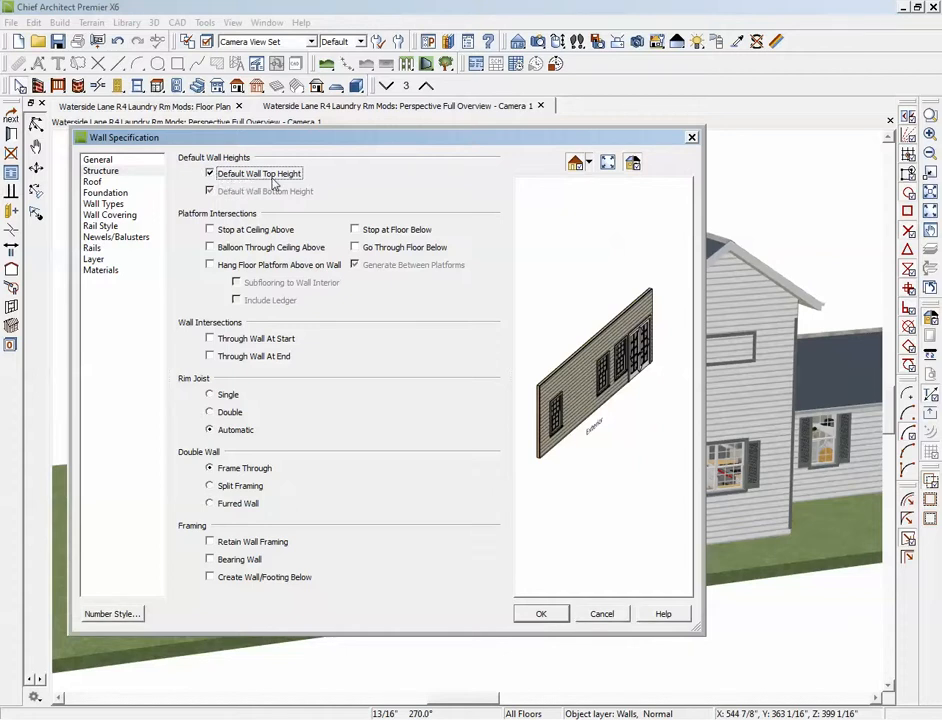
{"action": "left_click", "coordinate": [538, 613]}
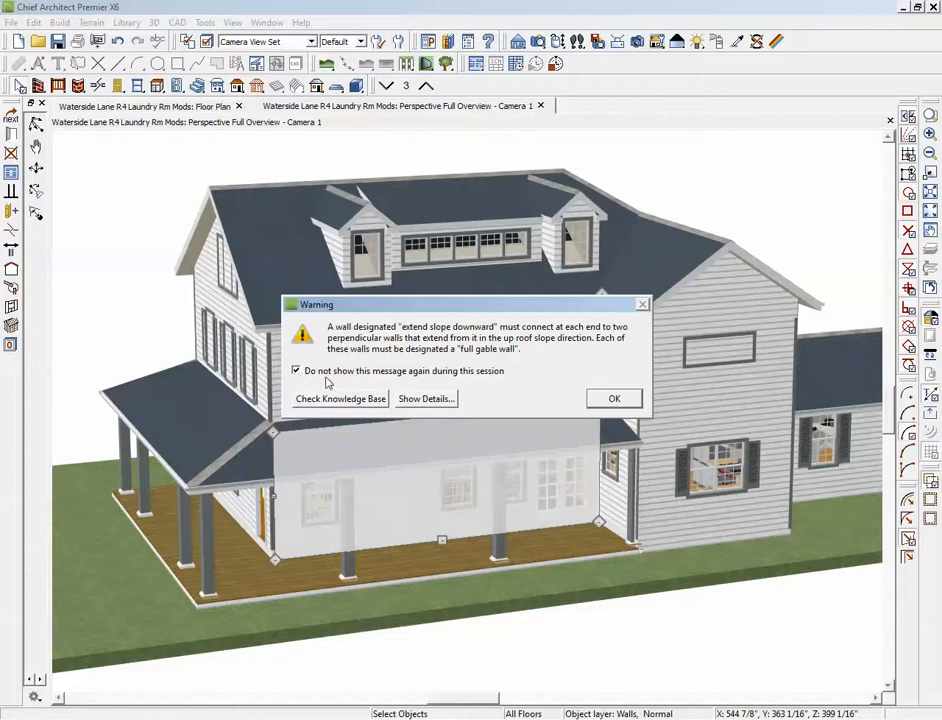
{"action": "left_click", "coordinate": [612, 398]}
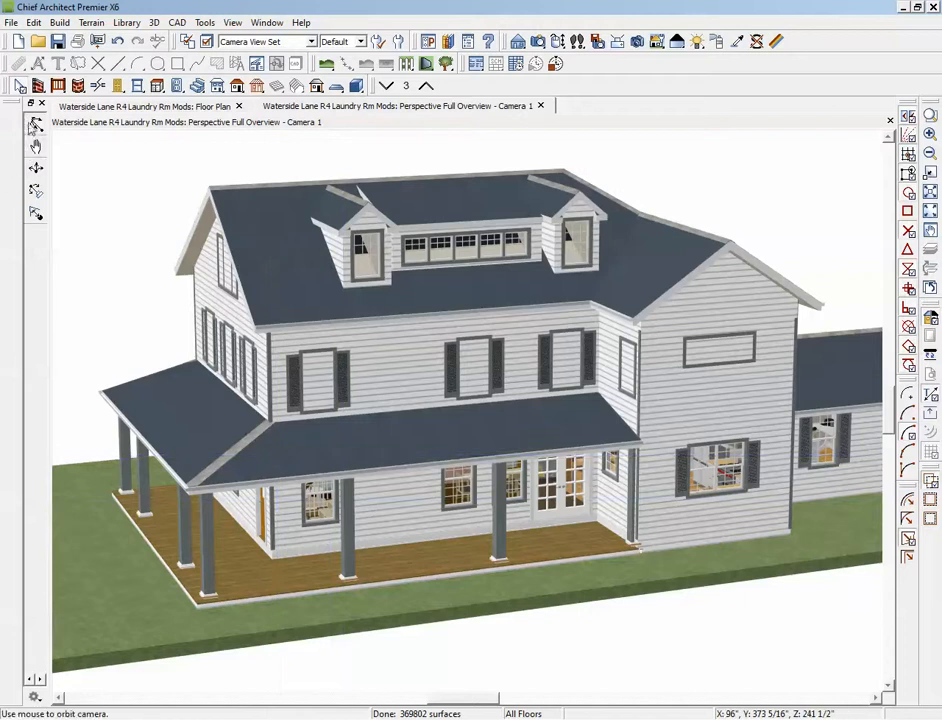
Check the porch wall's default height settings in its structure specification from a view showing more of the gable end.
{"action": "left_click", "coordinate": [36, 125]}
{"action": "left_click_drag", "start_coordinate": [195, 358], "coordinate": [246, 341]}
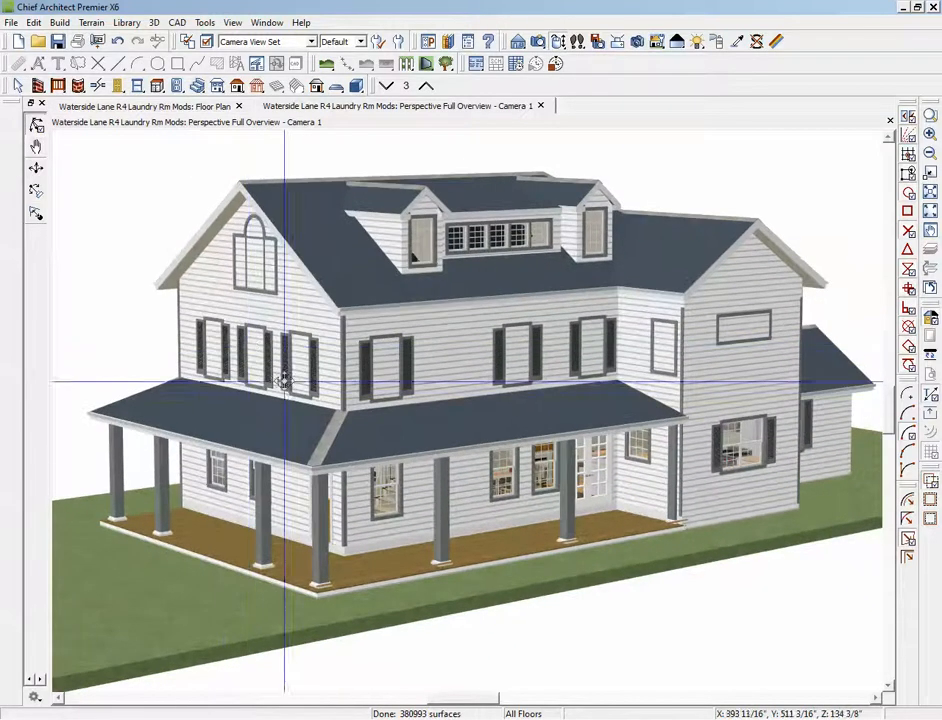
{"action": "left_click", "coordinate": [420, 497]}
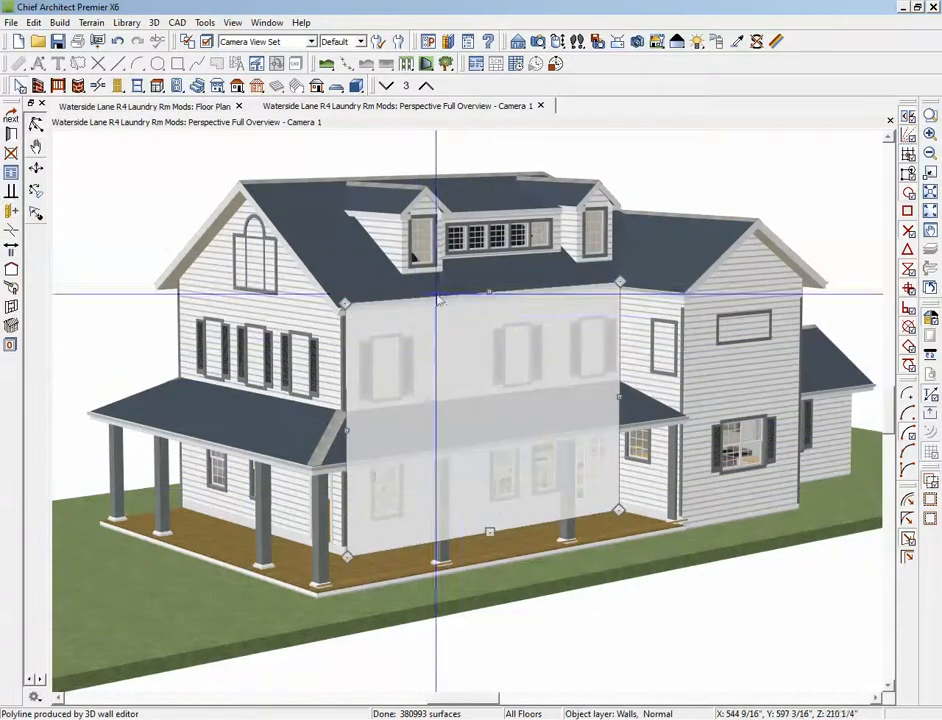
{"action": "left_click", "coordinate": [11, 210]}
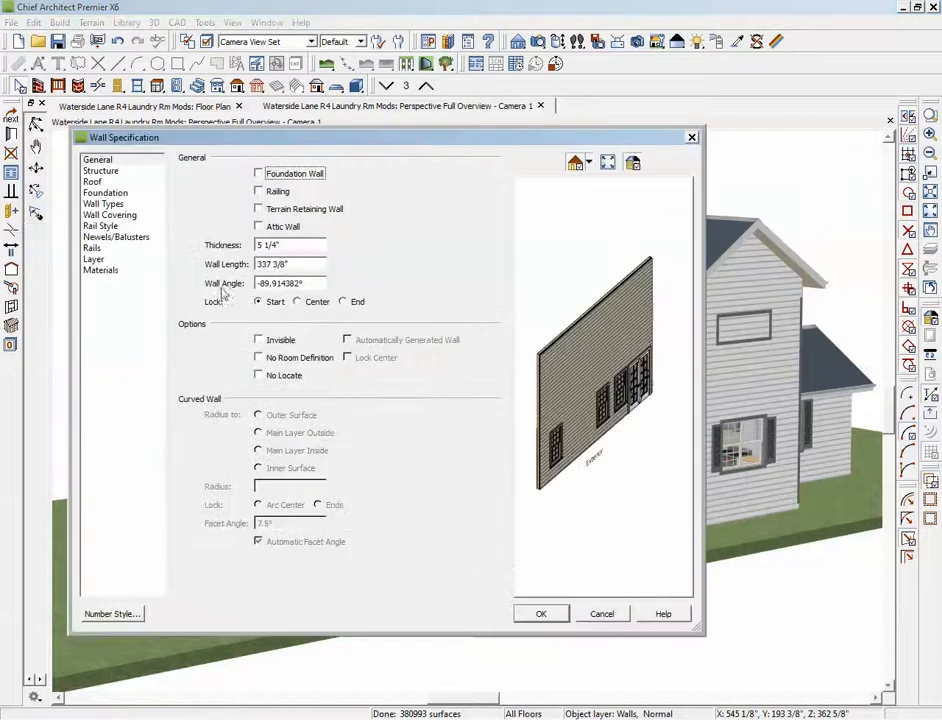
{"action": "left_click", "coordinate": [101, 171]}
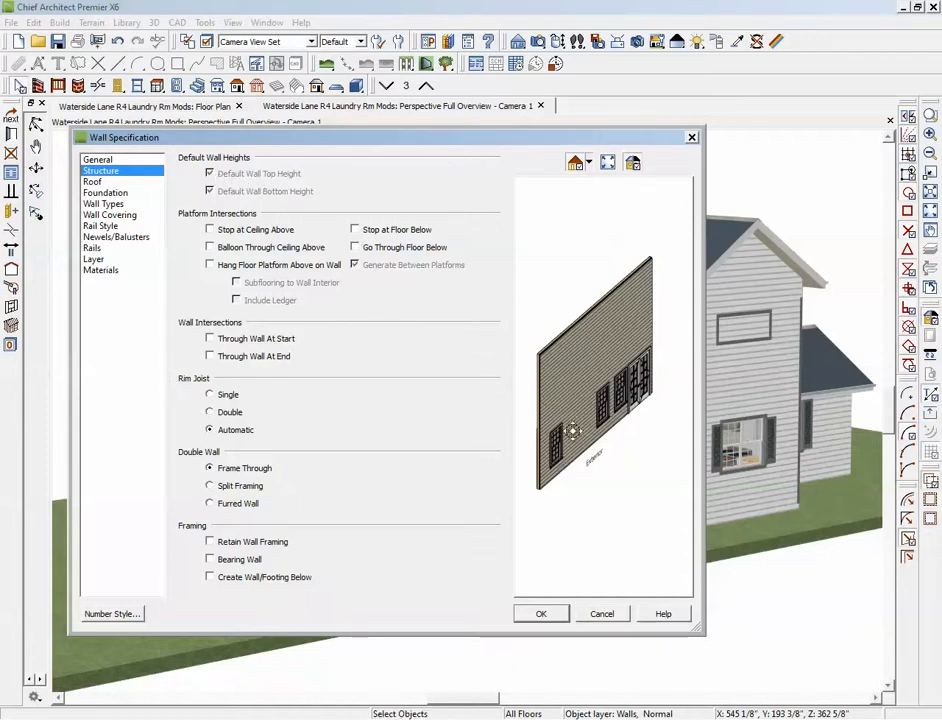
{"action": "left_click", "coordinate": [603, 615]}
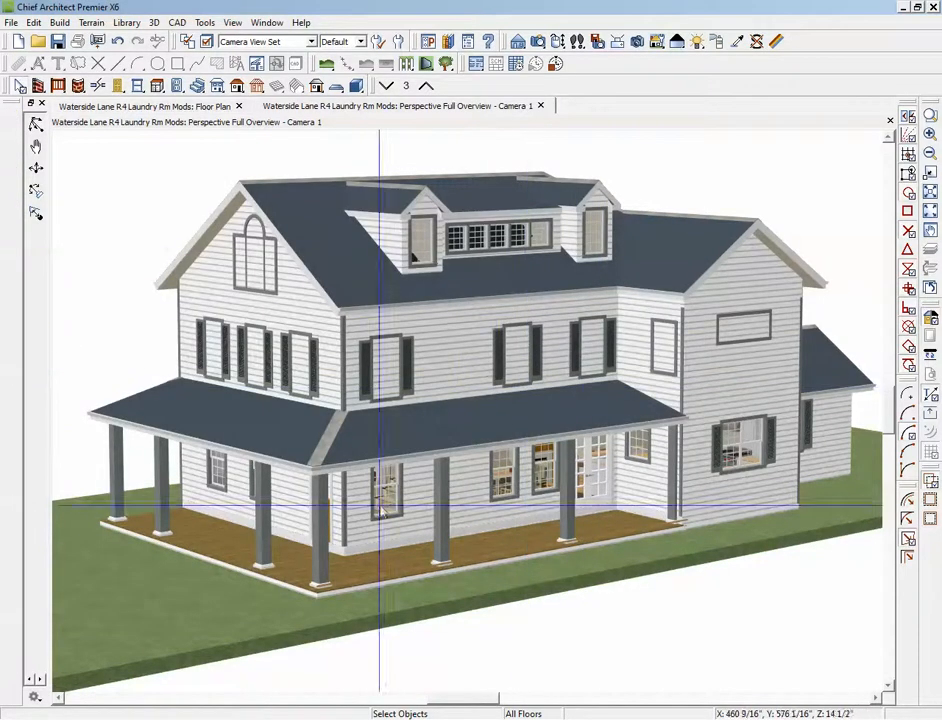
Switch to the floor plan and display Floor 1 fitted to the window.
{"action": "key", "text": "ctrl+Tab"}
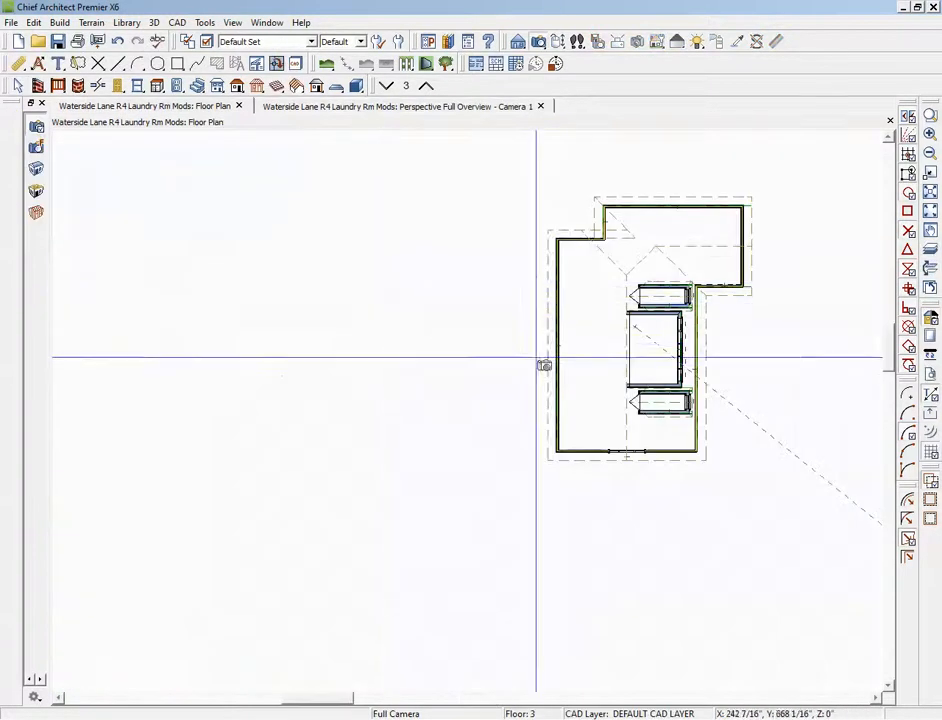
{"action": "left_click", "coordinate": [388, 87]}
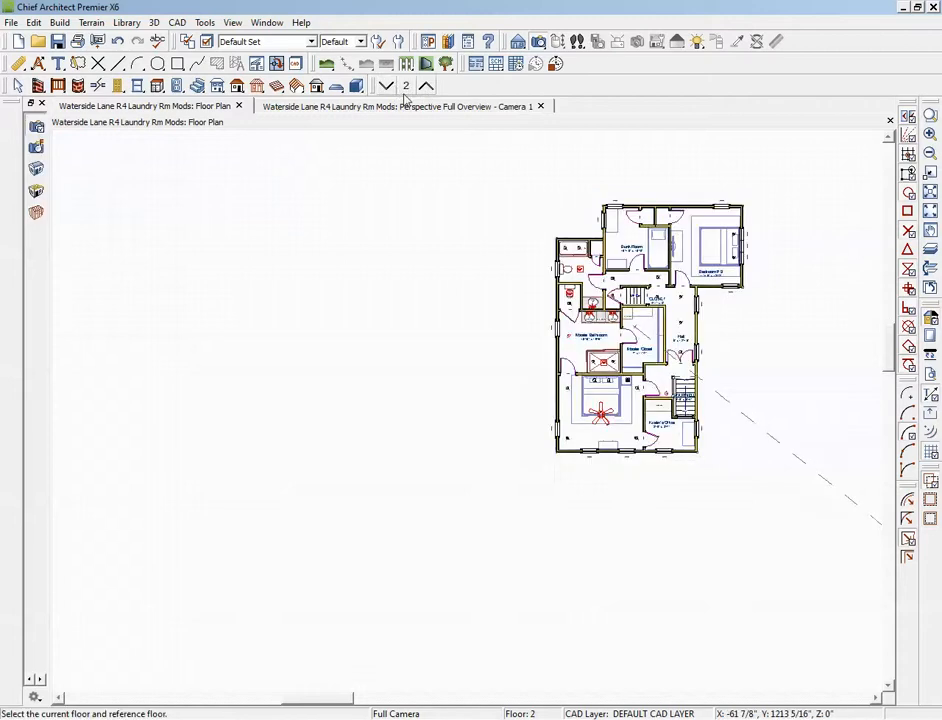
{"action": "left_click", "coordinate": [387, 87]}
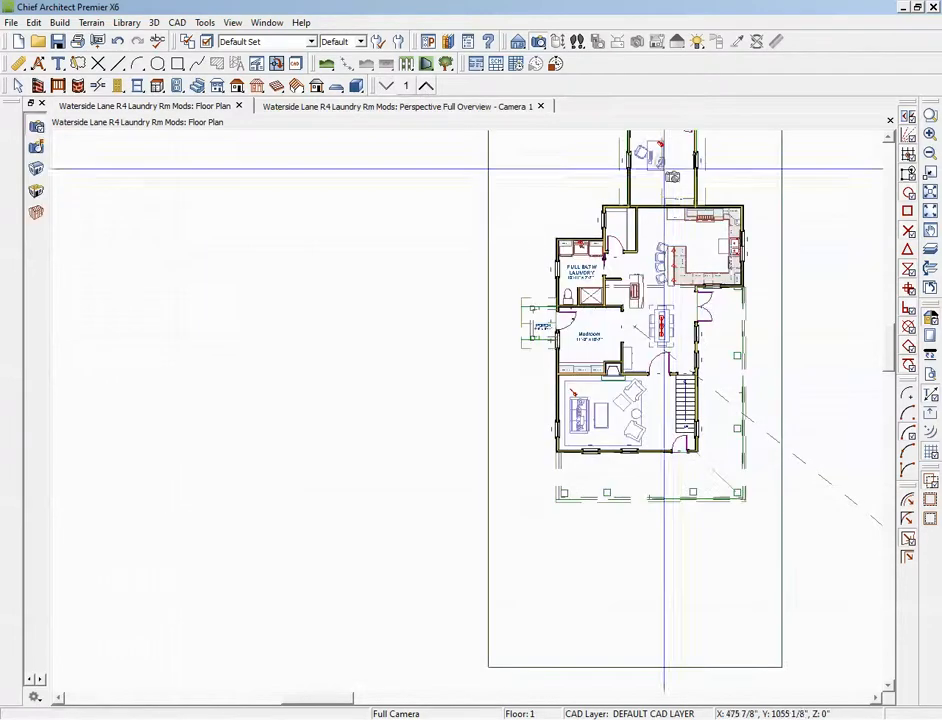
{"action": "left_click", "coordinate": [931, 117]}
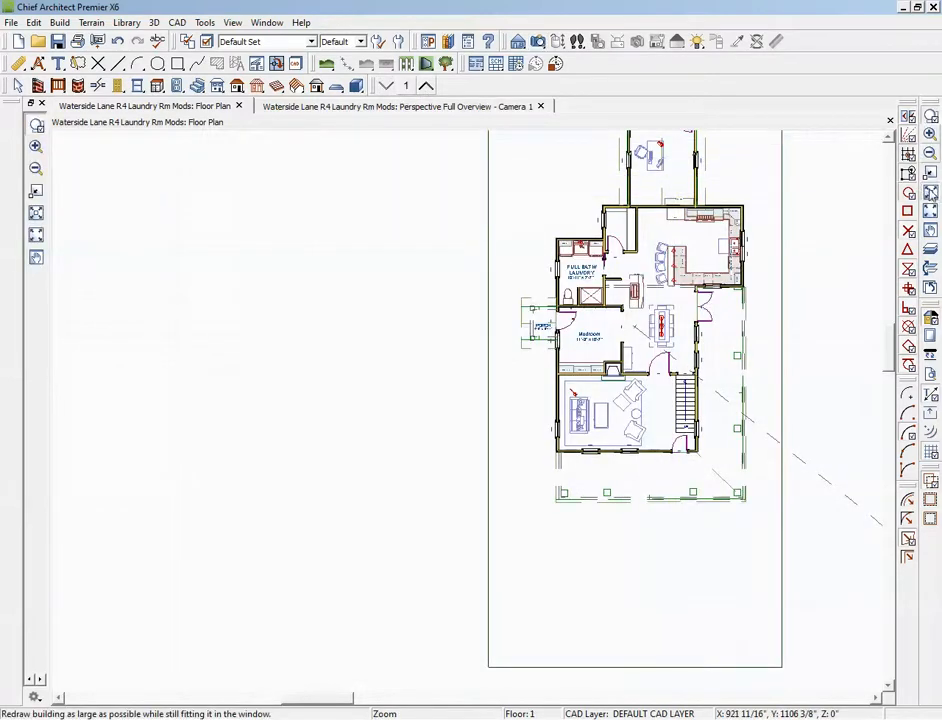
{"action": "left_click", "coordinate": [36, 234]}
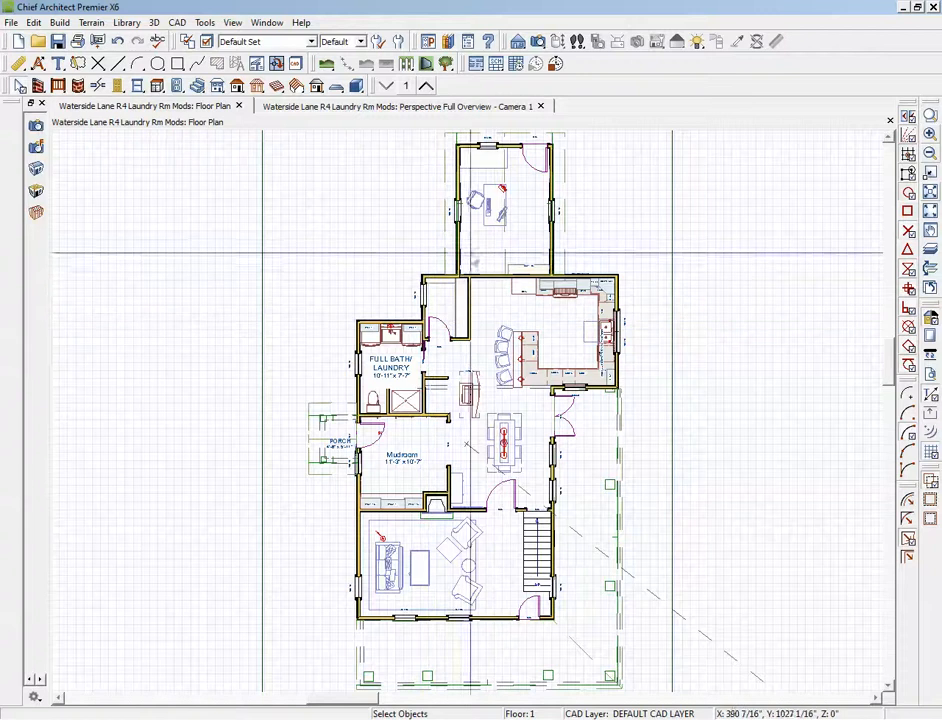
Inspect the default elevations and ceiling heights for Floor 1 in the plan's default settings, and leave without changes.
{"action": "left_click", "coordinate": [35, 22]}
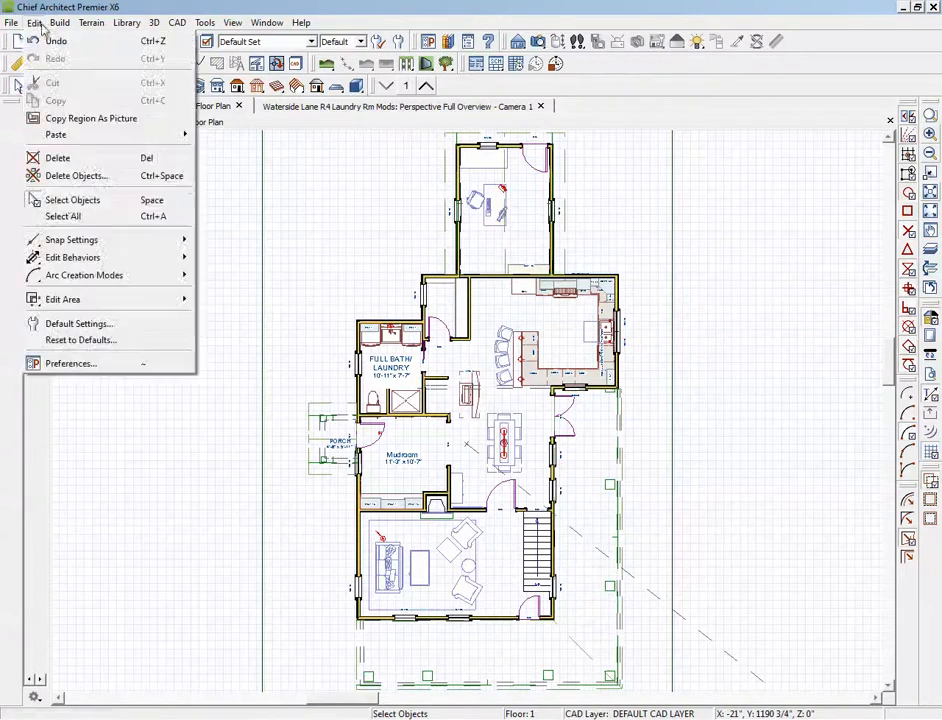
{"action": "left_click", "coordinate": [78, 324]}
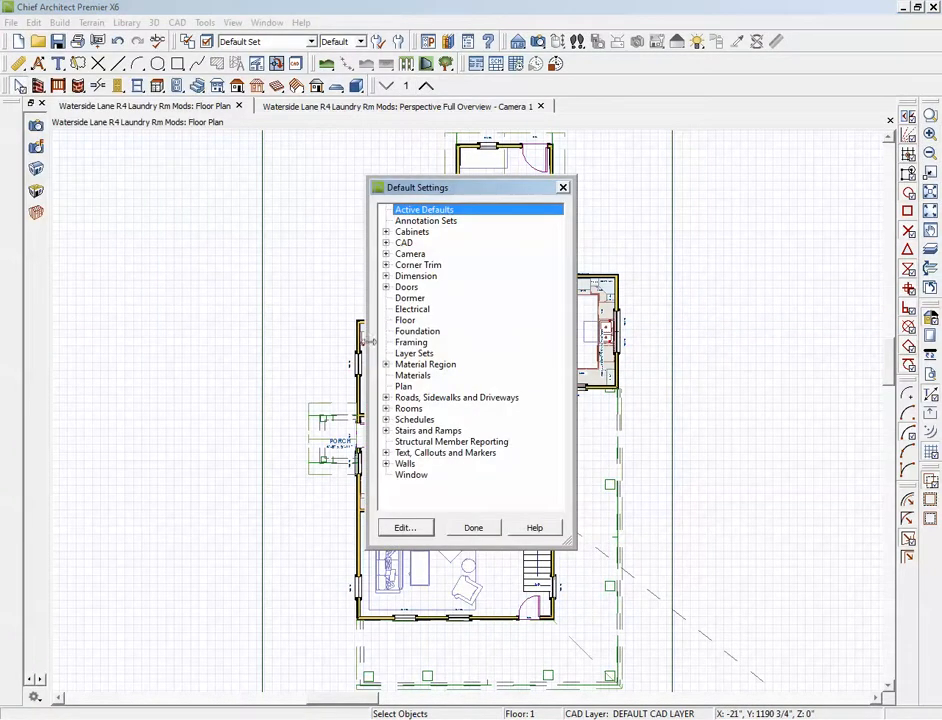
{"action": "left_click", "coordinate": [410, 320]}
{"action": "left_click", "coordinate": [413, 530]}
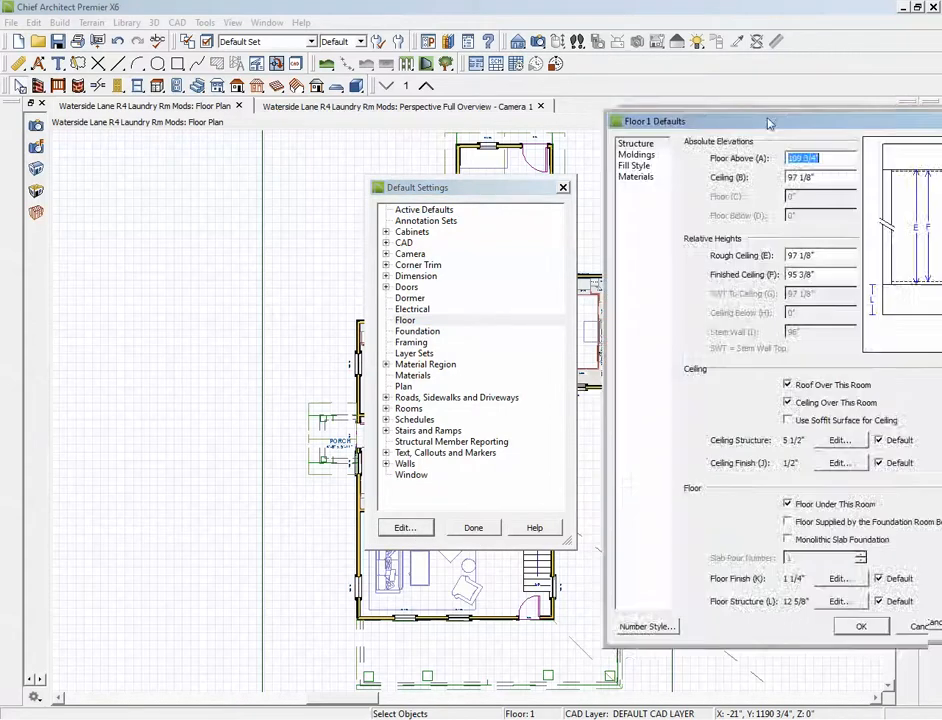
{"action": "left_click_drag", "start_coordinate": [767, 120], "coordinate": [273, 129]}
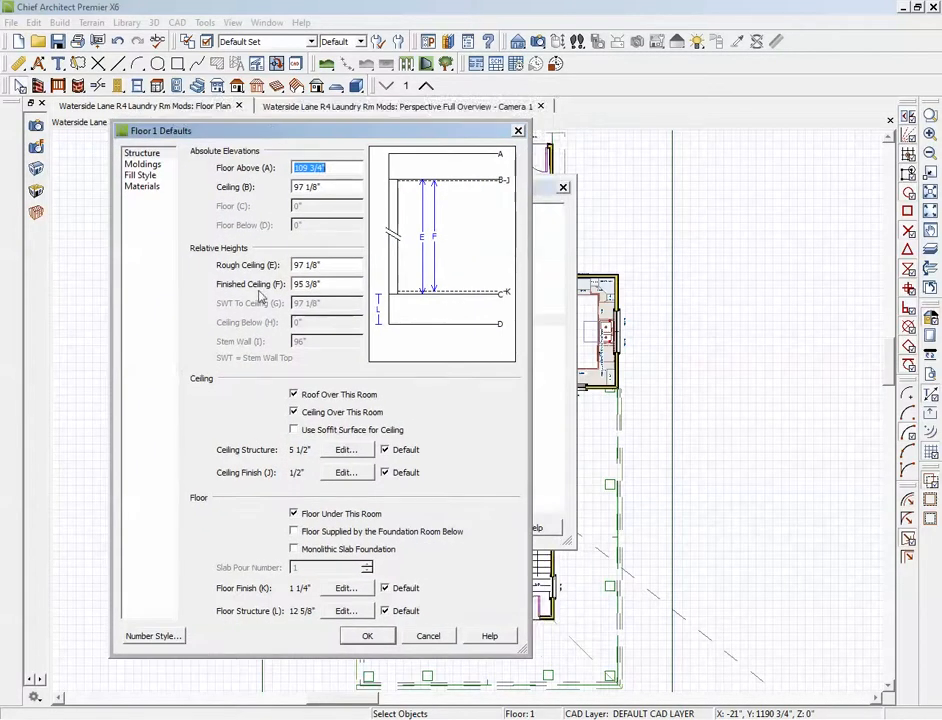
{"action": "left_click", "coordinate": [326, 285]}
{"action": "left_click", "coordinate": [435, 638]}
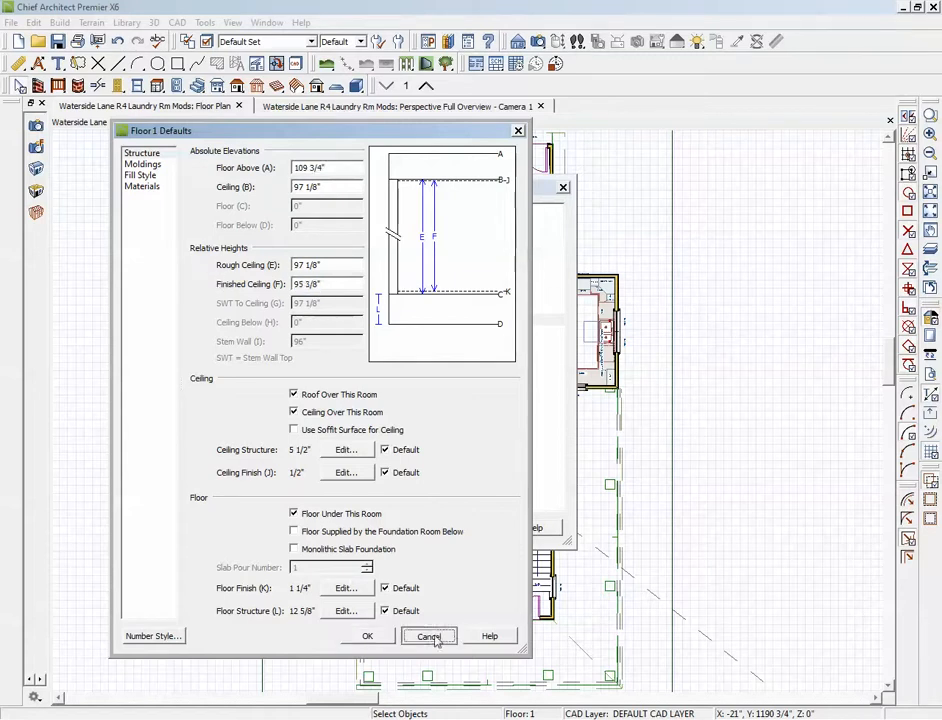
{"action": "left_click", "coordinate": [410, 527]}
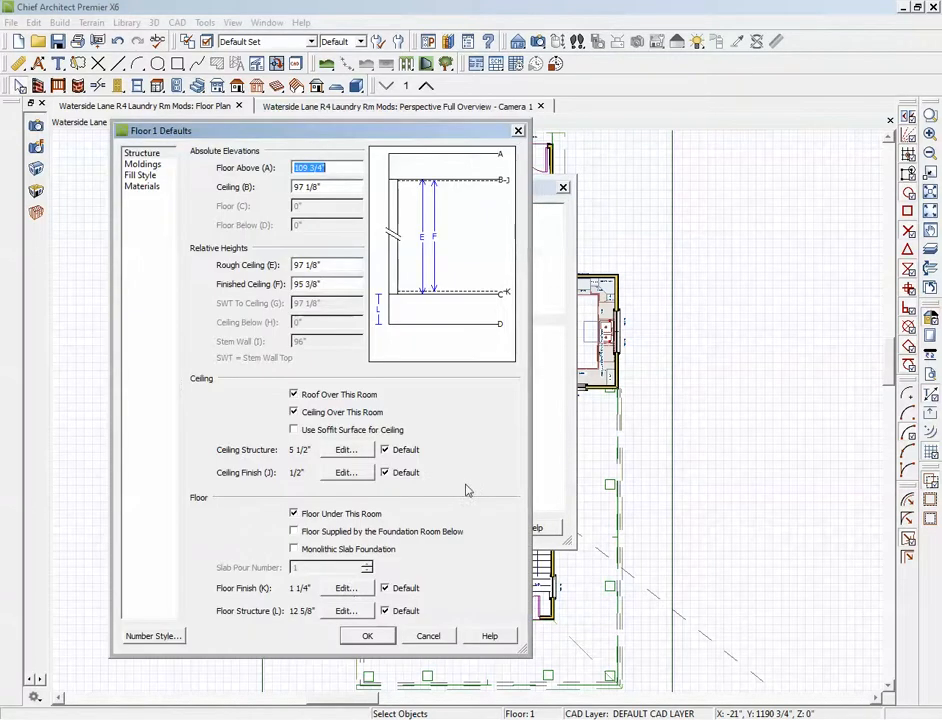
{"action": "left_click", "coordinate": [428, 636]}
{"action": "left_click", "coordinate": [473, 526]}
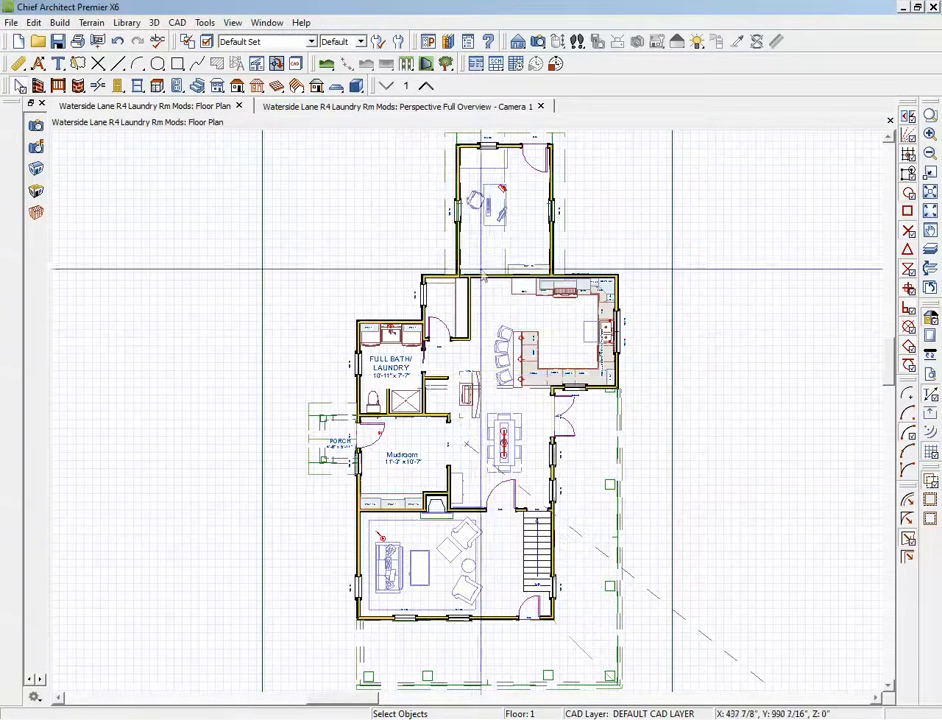
Check the ceiling and floor heights in the structure specification of the office room beyond the kitchen.
{"action": "double_click", "coordinate": [530, 212]}
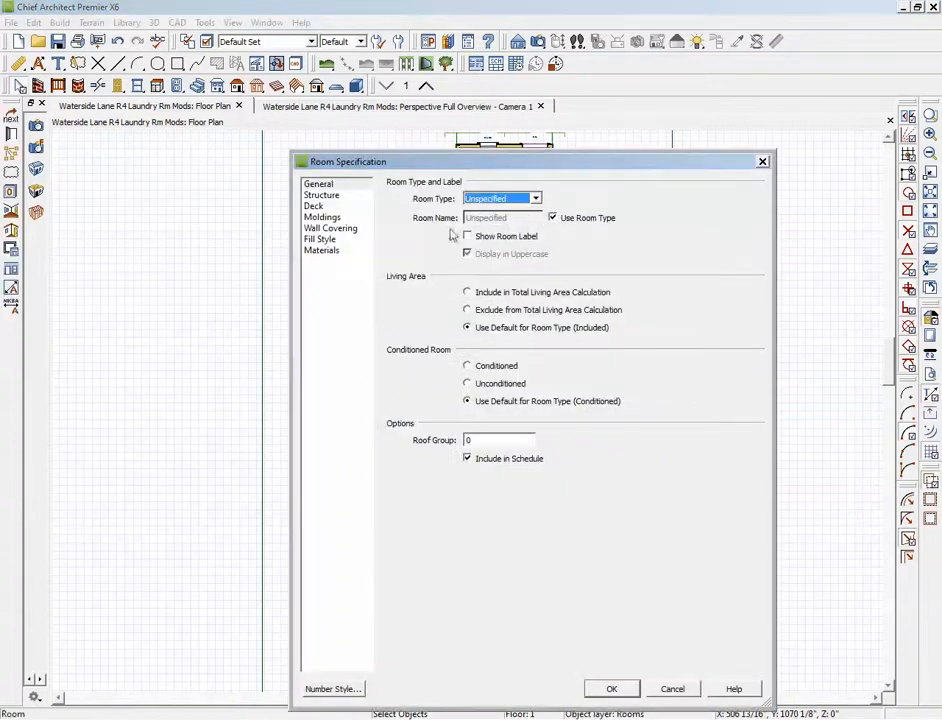
{"action": "left_click", "coordinate": [323, 197]}
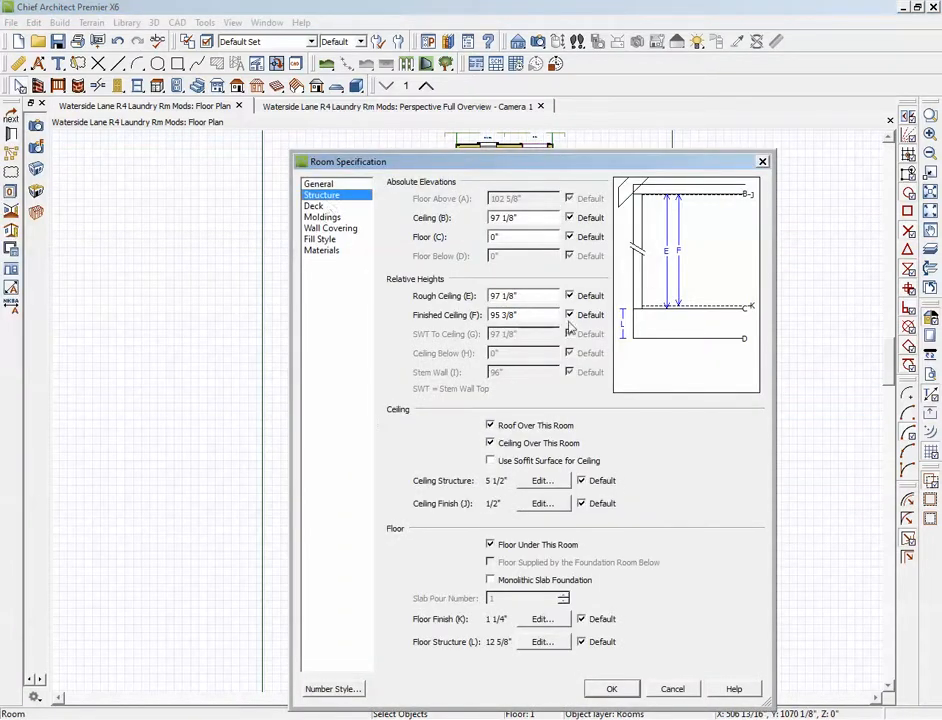
{"action": "left_click", "coordinate": [672, 689]}
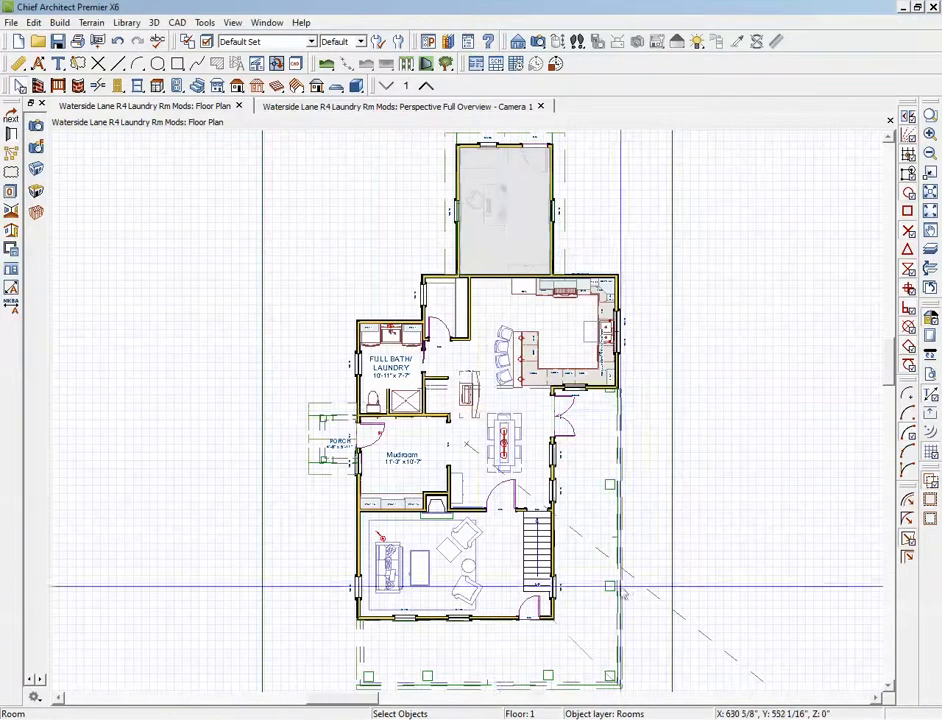
{"action": "key", "text": "Escape"}
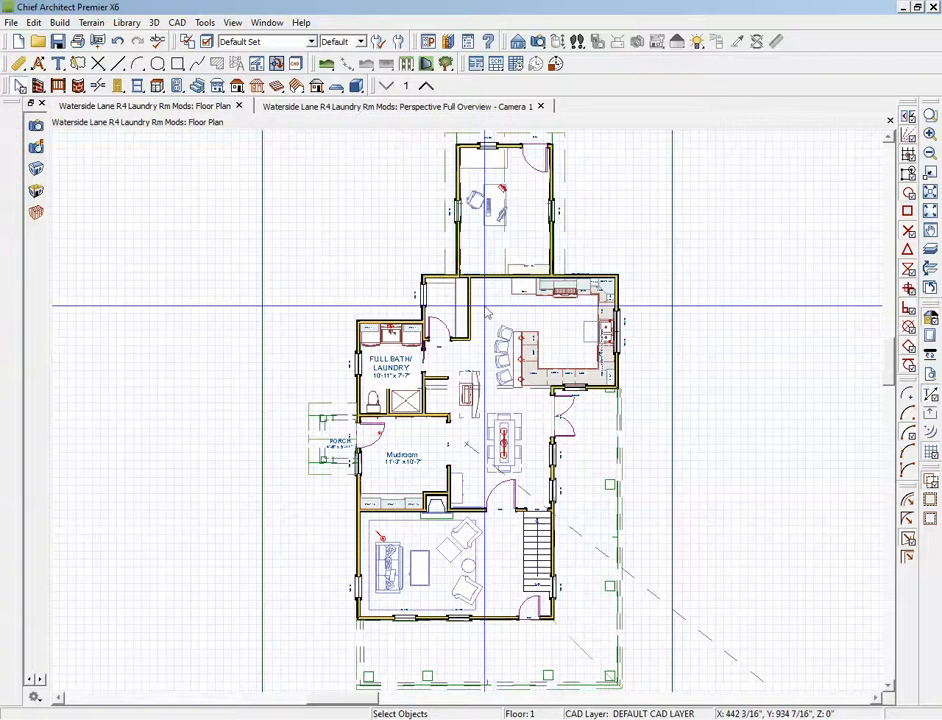
Check the ceiling and floor heights in the structure specifications of the kitchen and the Mudroom.
{"action": "double_click", "coordinate": [487, 312]}
{"action": "left_click", "coordinate": [322, 195]}
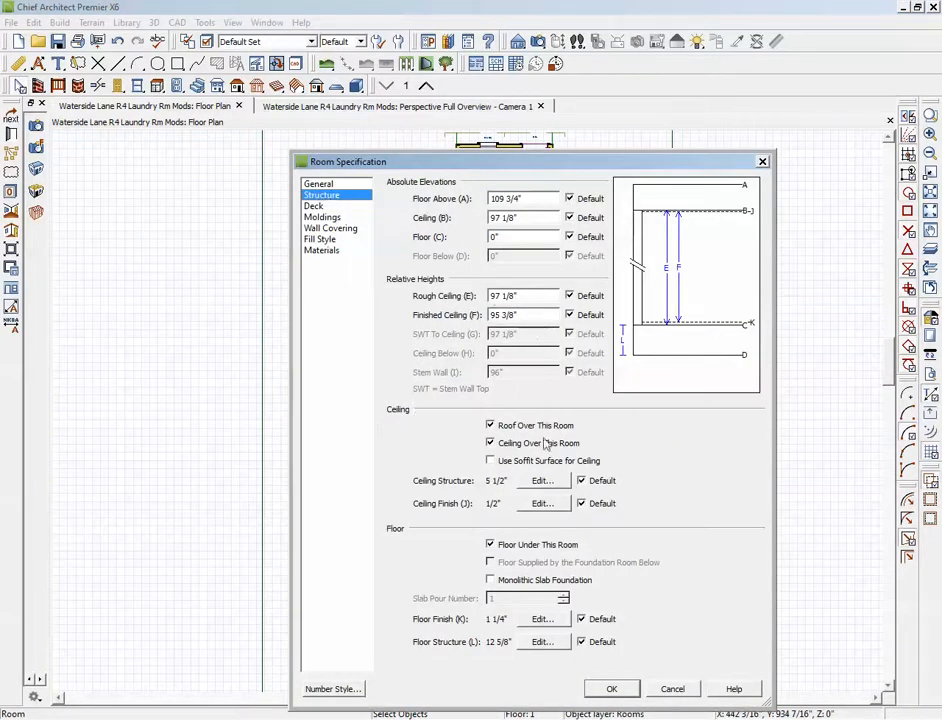
{"action": "left_click", "coordinate": [672, 688]}
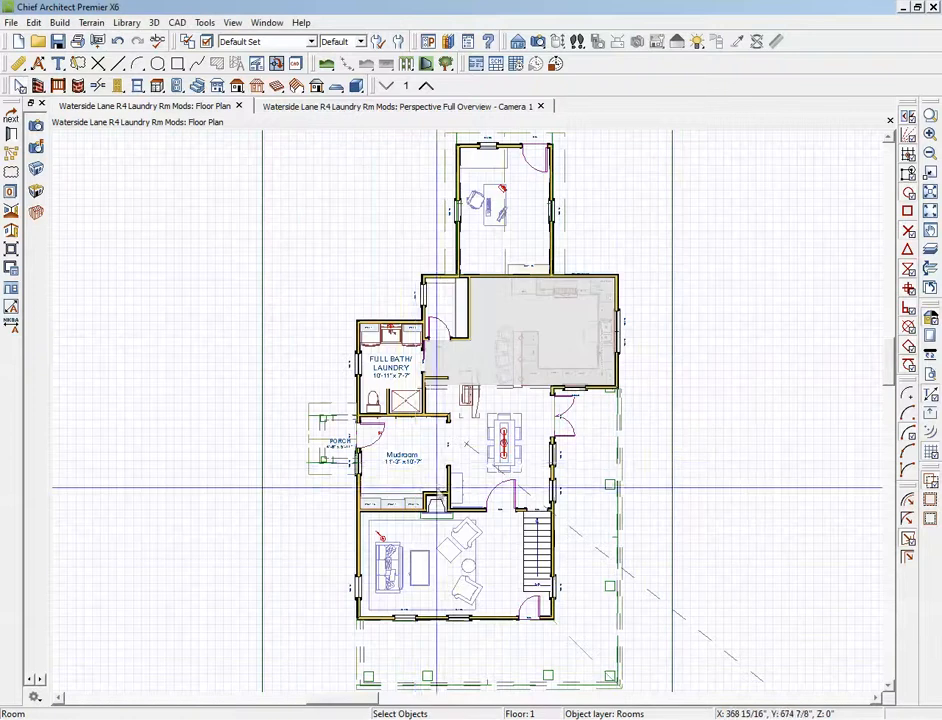
{"action": "double_click", "coordinate": [426, 447]}
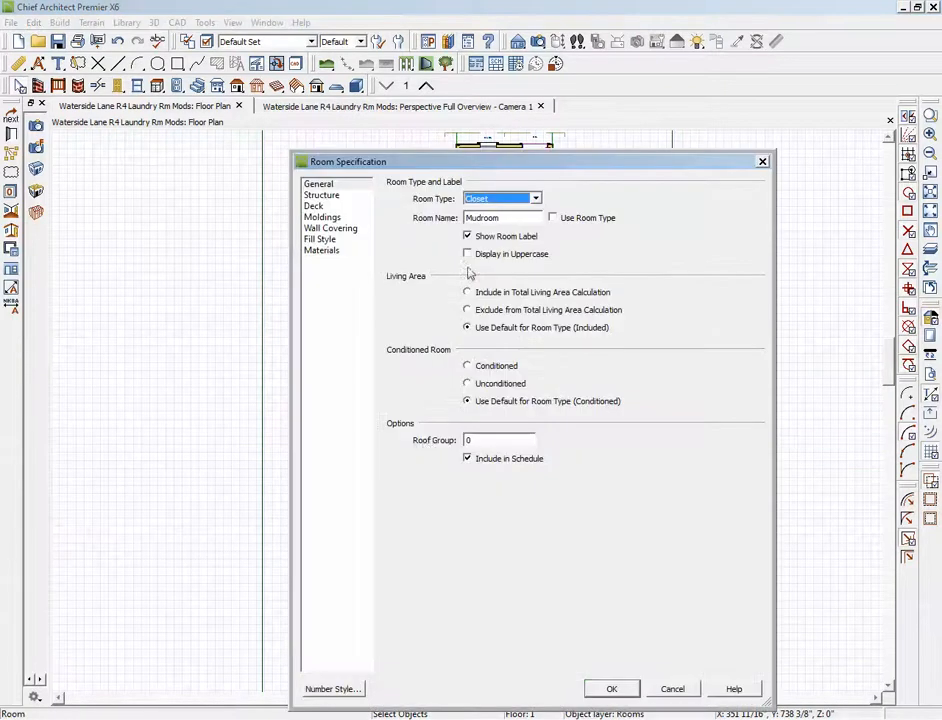
{"action": "left_click", "coordinate": [321, 197]}
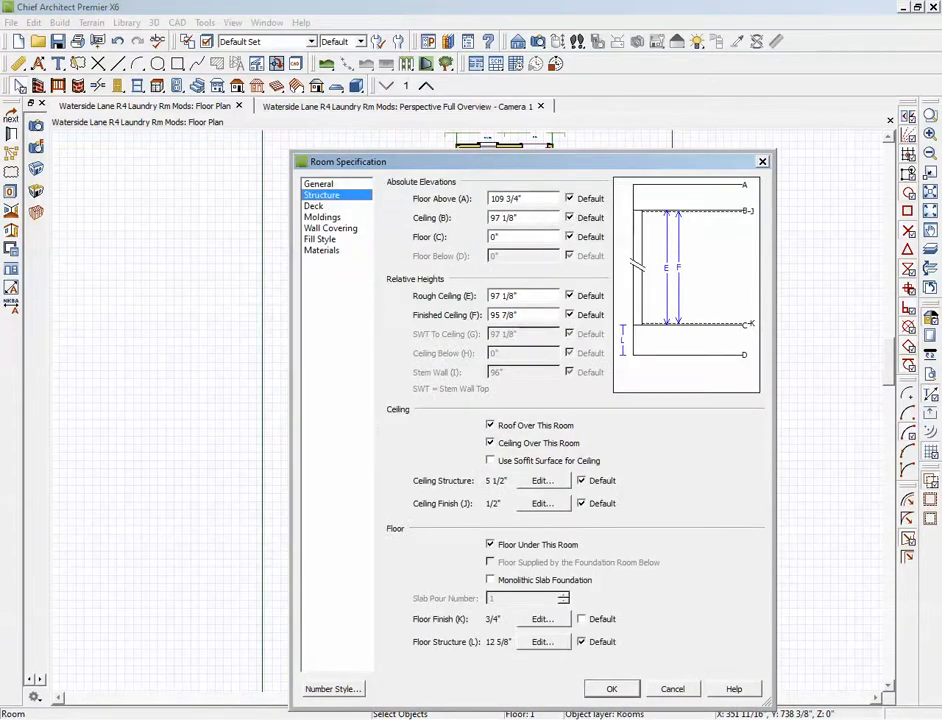
{"action": "left_click", "coordinate": [688, 686]}
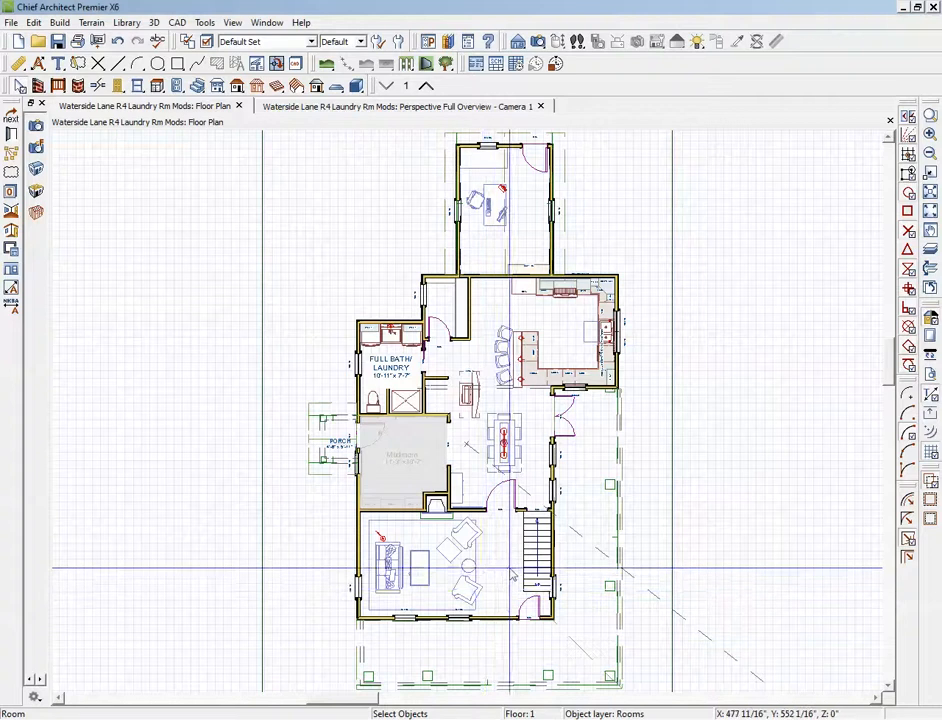
Check the ceiling and floor heights in the structure specifications of the living room and the Breakfast/Dining Room.
{"action": "double_click", "coordinate": [508, 534]}
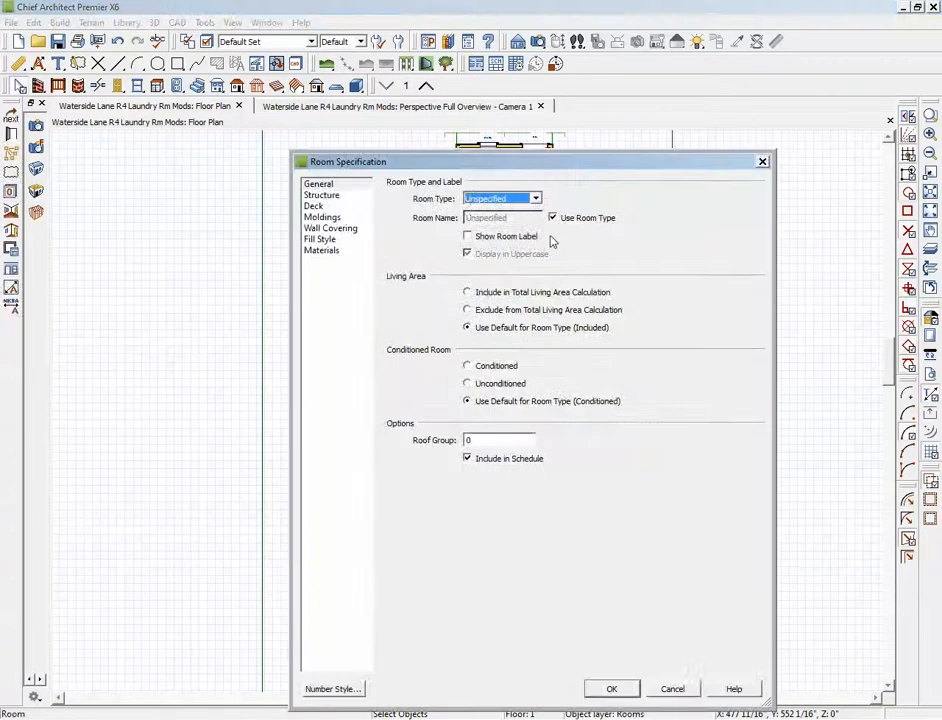
{"action": "left_click", "coordinate": [322, 195]}
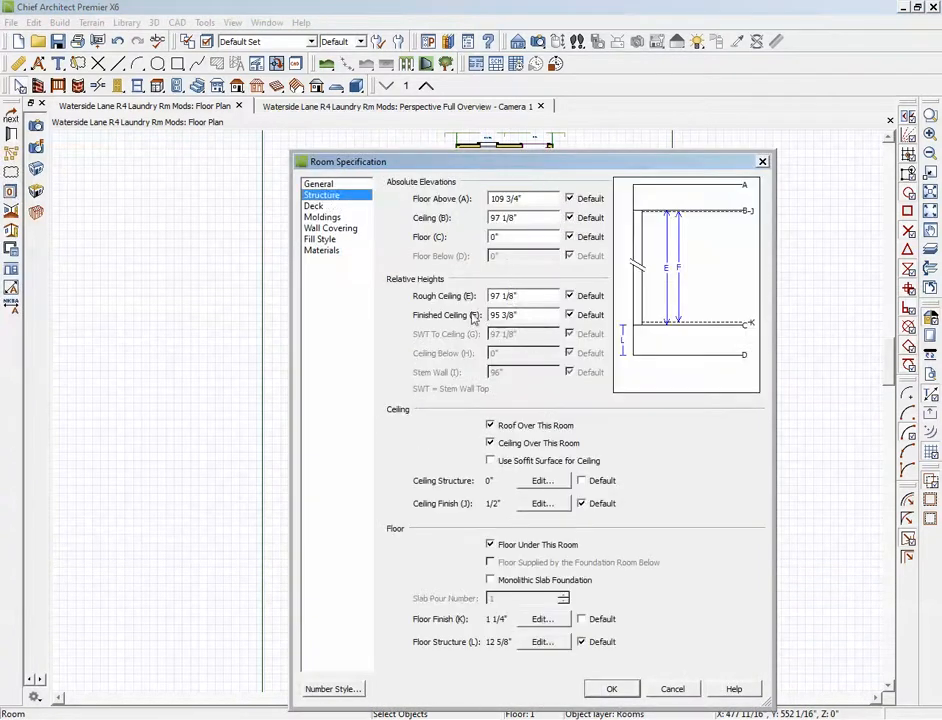
{"action": "left_click", "coordinate": [672, 689]}
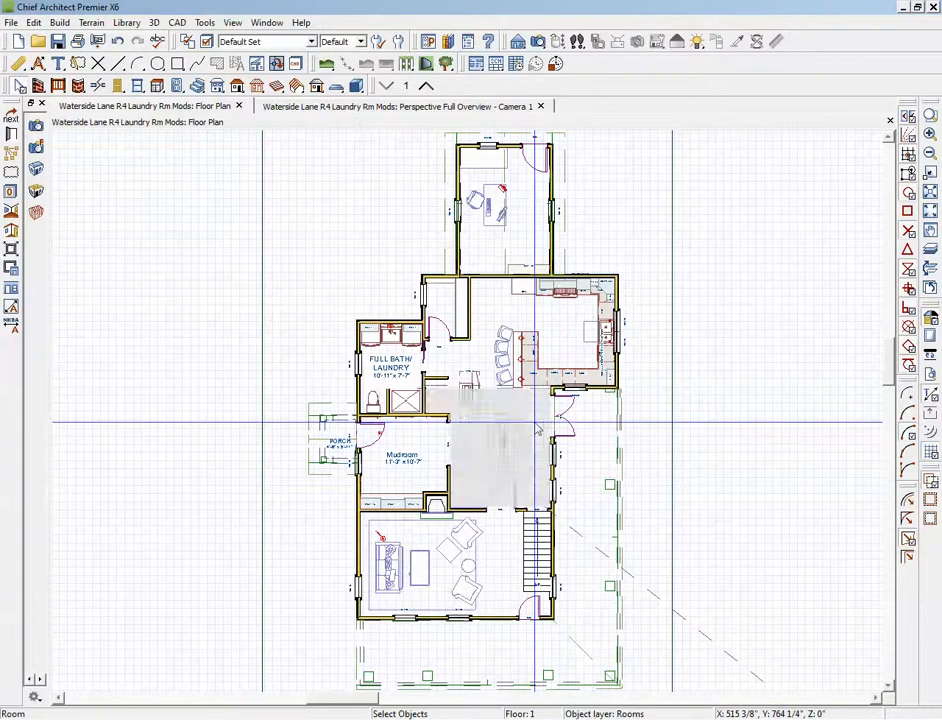
{"action": "double_click", "coordinate": [537, 430]}
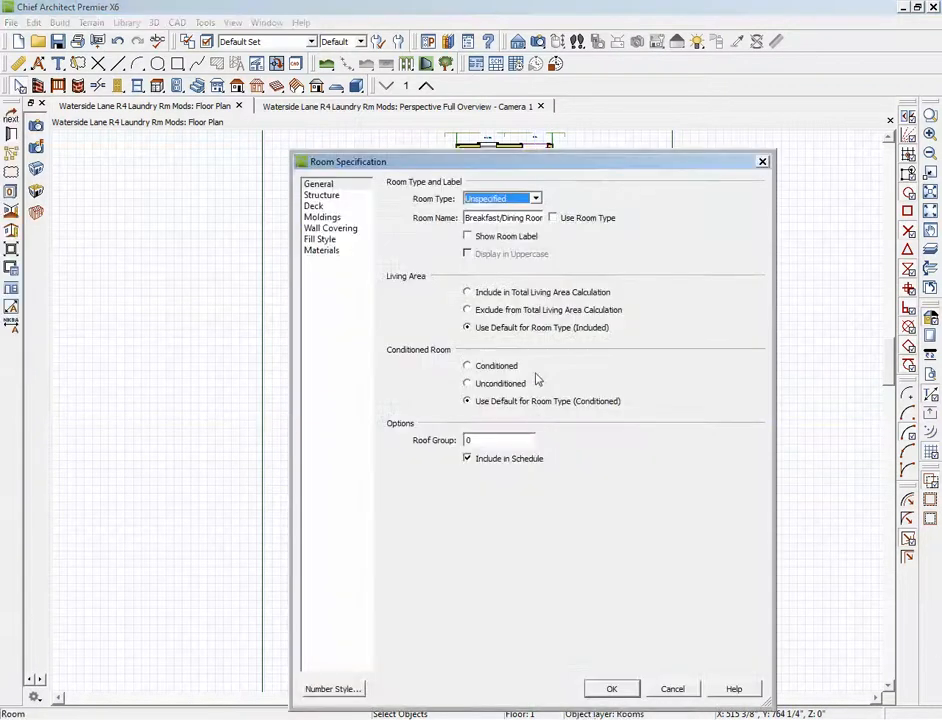
{"action": "left_click", "coordinate": [323, 191]}
{"action": "left_click", "coordinate": [322, 195]}
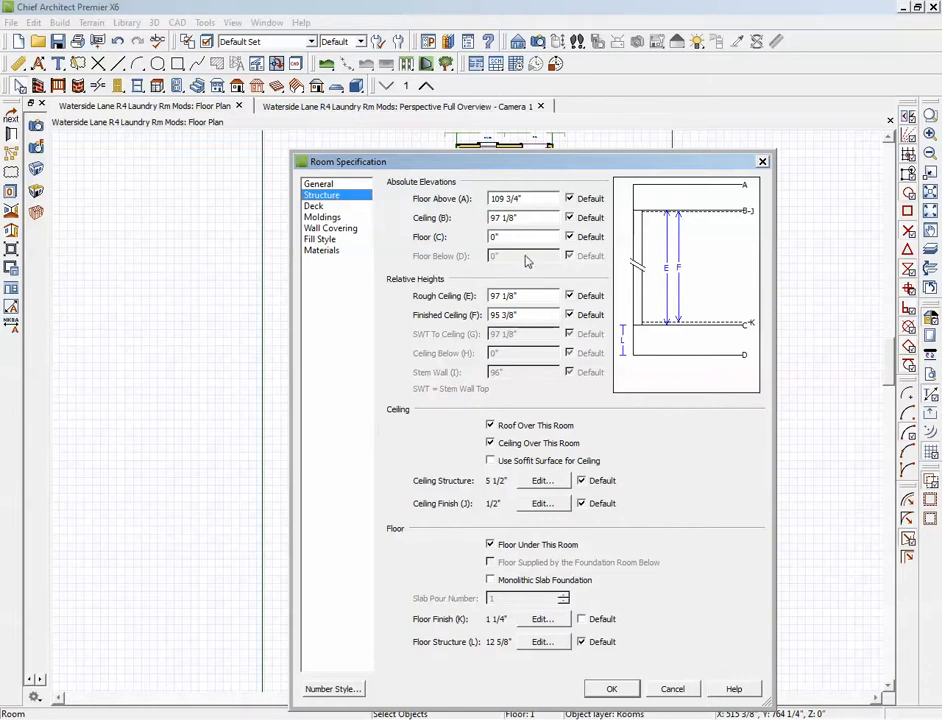
{"action": "left_click", "coordinate": [674, 692]}
Return to the perspective overview and inspect the general specification of the long first-floor wall behind the porch, without changes.
{"action": "key", "text": "ctrl+Tab"}
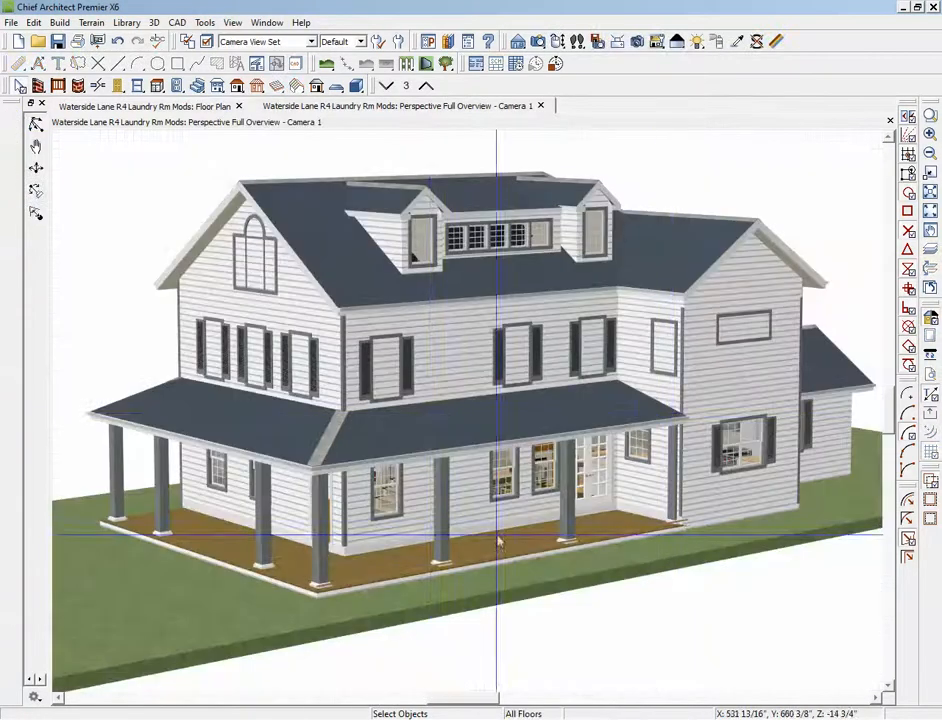
{"action": "left_click", "coordinate": [465, 500]}
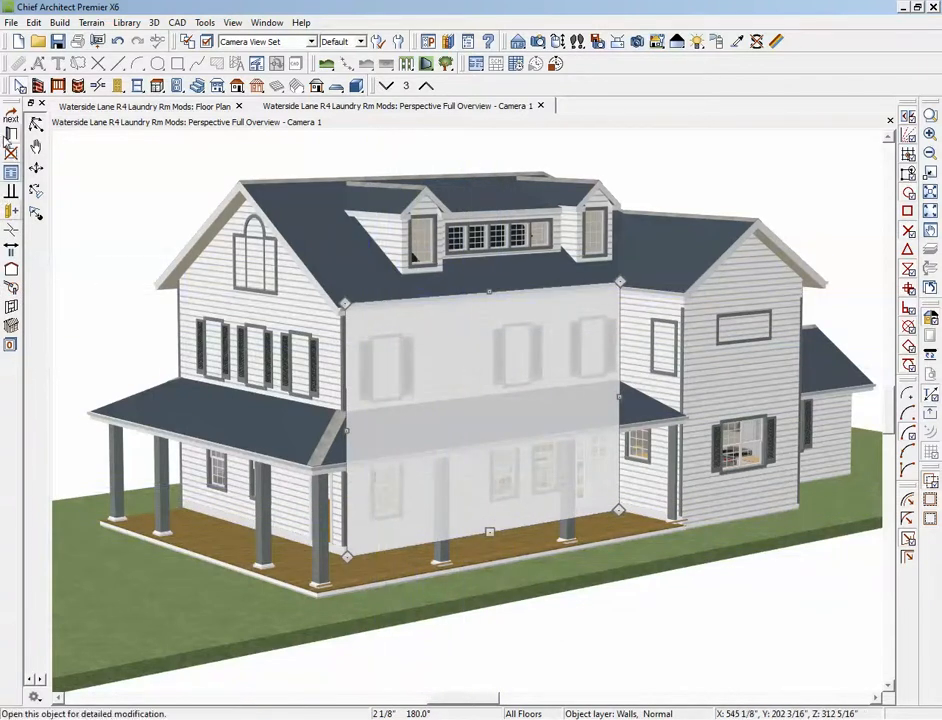
{"action": "left_click", "coordinate": [10, 136]}
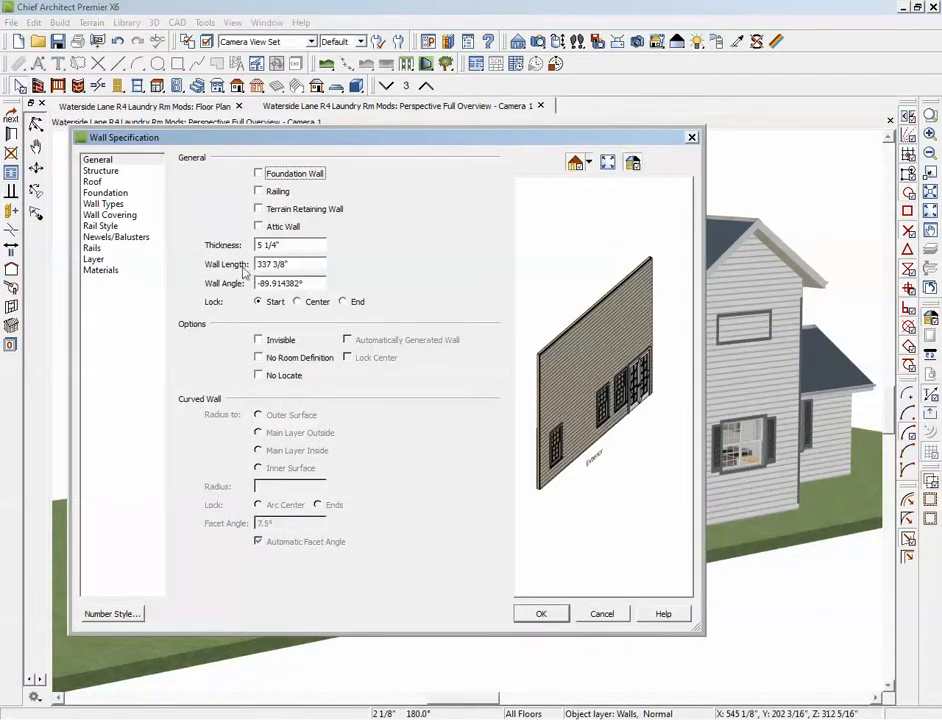
{"action": "left_click_drag", "start_coordinate": [286, 265], "coordinate": [215, 260]}
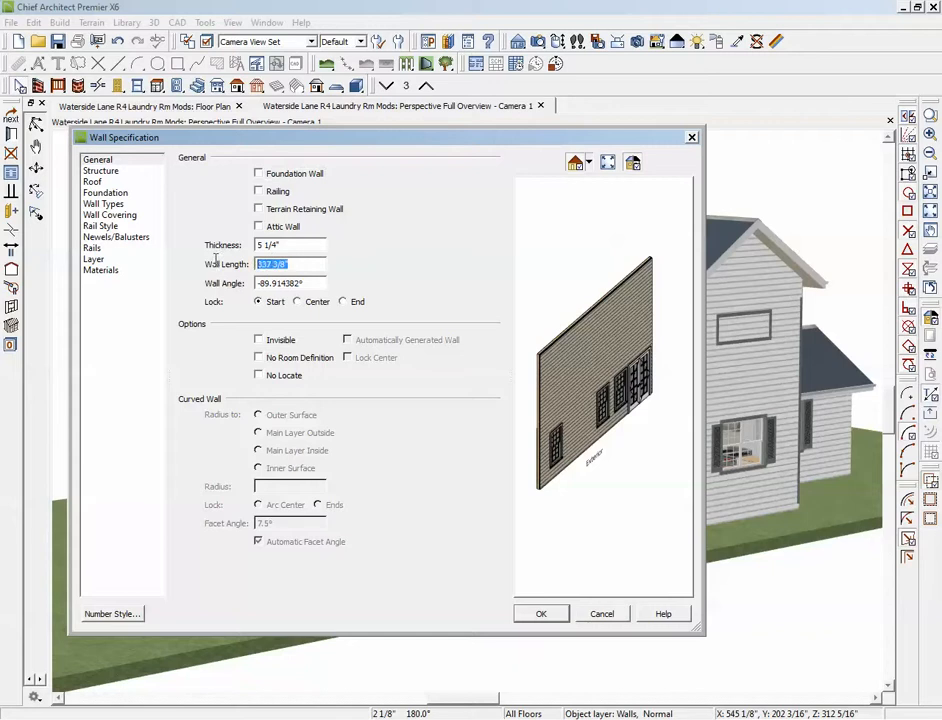
{"action": "left_click", "coordinate": [604, 616]}
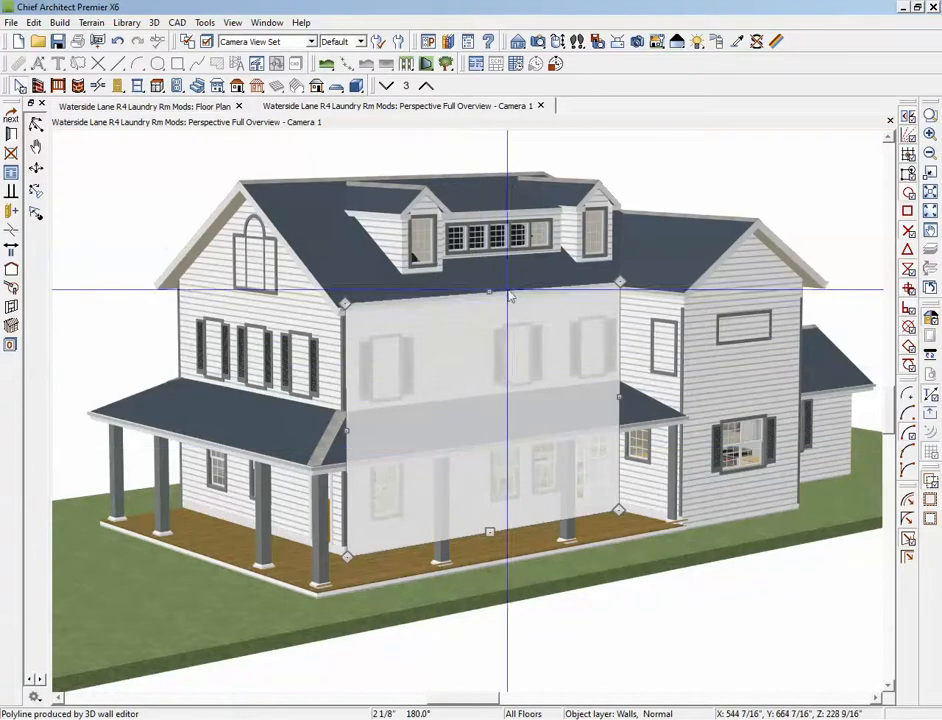
Lower the top edges of the long porch-side first-floor wall by about 9' 2" and the adjoining short return wall by about 9'.
{"action": "left_click_drag", "start_coordinate": [490, 290], "coordinate": [490, 406]}
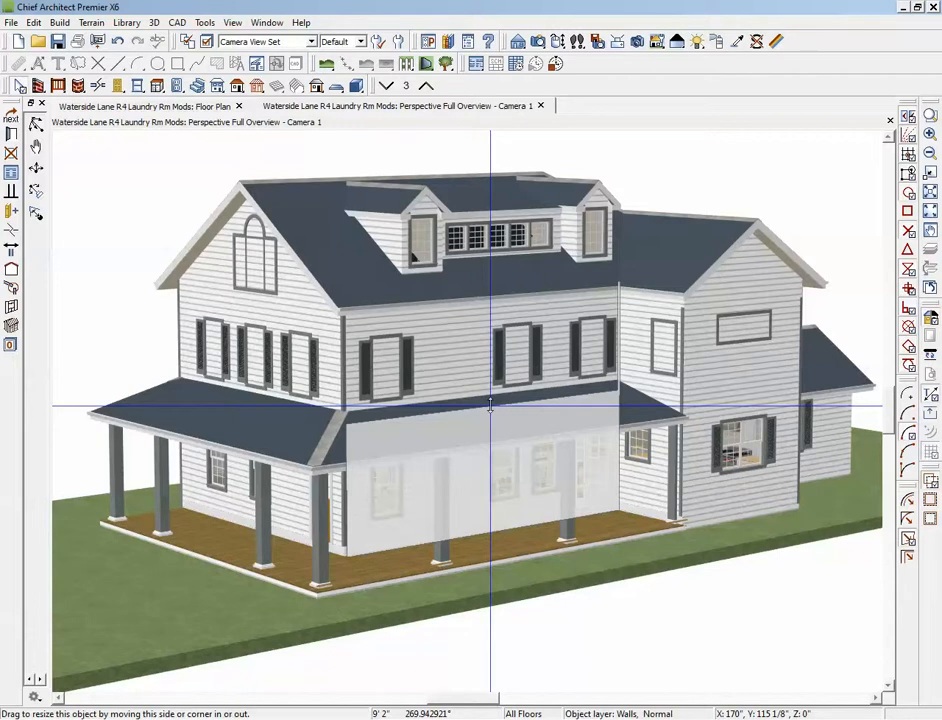
{"action": "left_click_drag", "start_coordinate": [490, 405], "coordinate": [488, 398]}
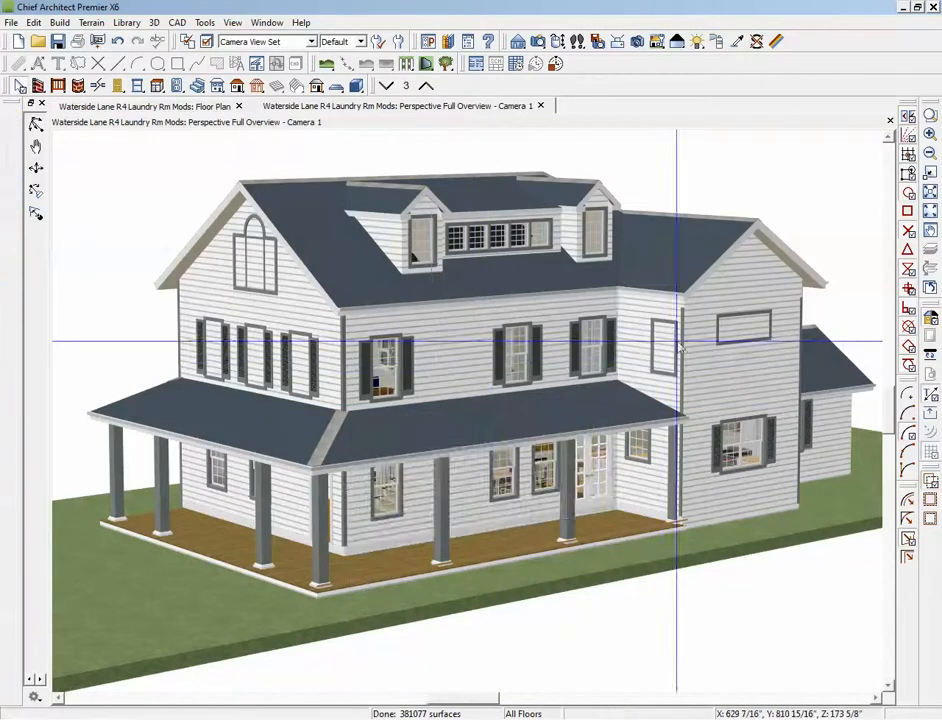
{"action": "left_click", "coordinate": [648, 493]}
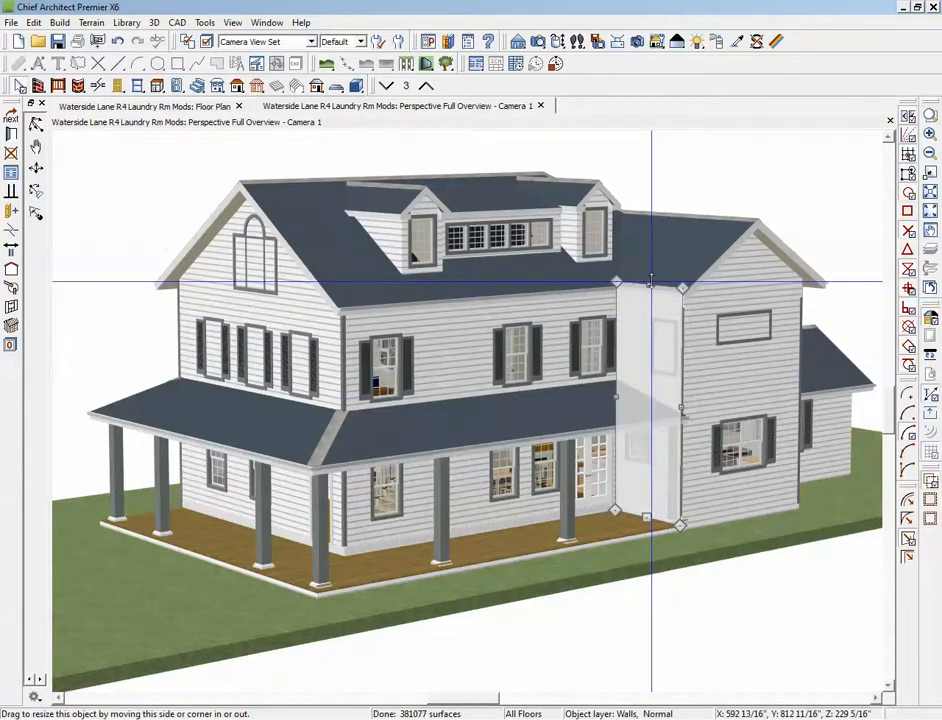
{"action": "left_click_drag", "start_coordinate": [651, 283], "coordinate": [641, 390]}
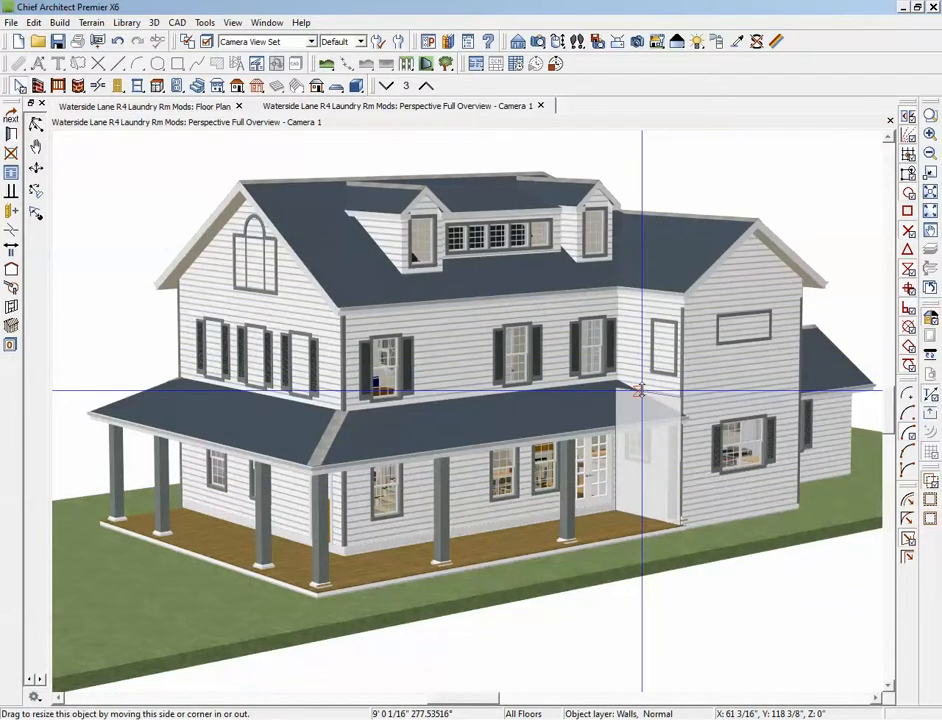
{"action": "left_click_drag", "start_coordinate": [641, 390], "coordinate": [641, 392]}
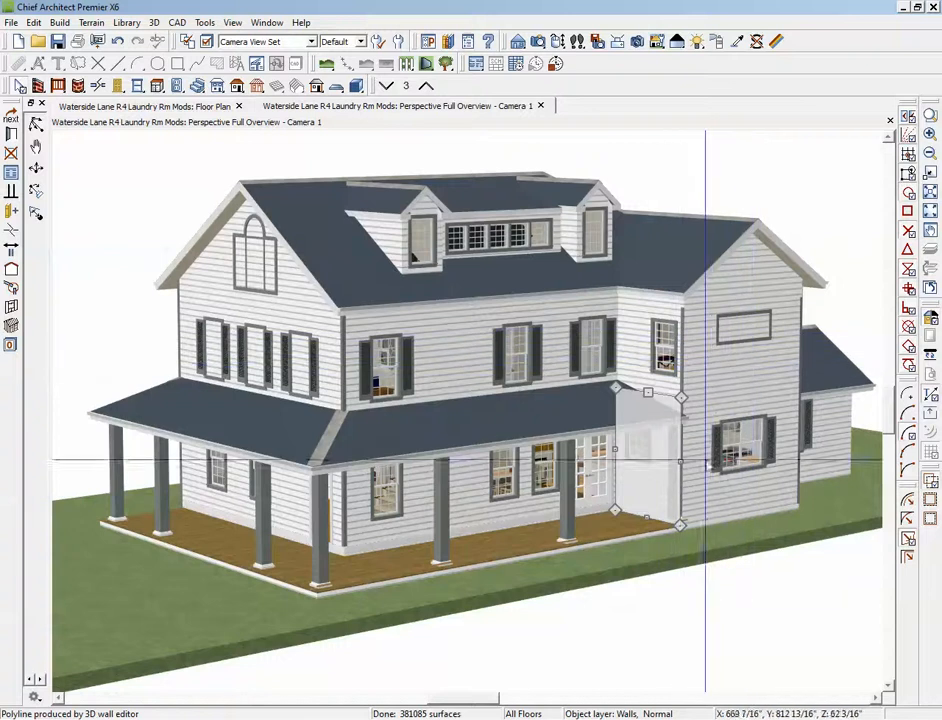
Flatten the gable peak of the first-floor wall just beyond the porch end and lower its top edge by about 10' 7".
{"action": "left_click", "coordinate": [700, 509]}
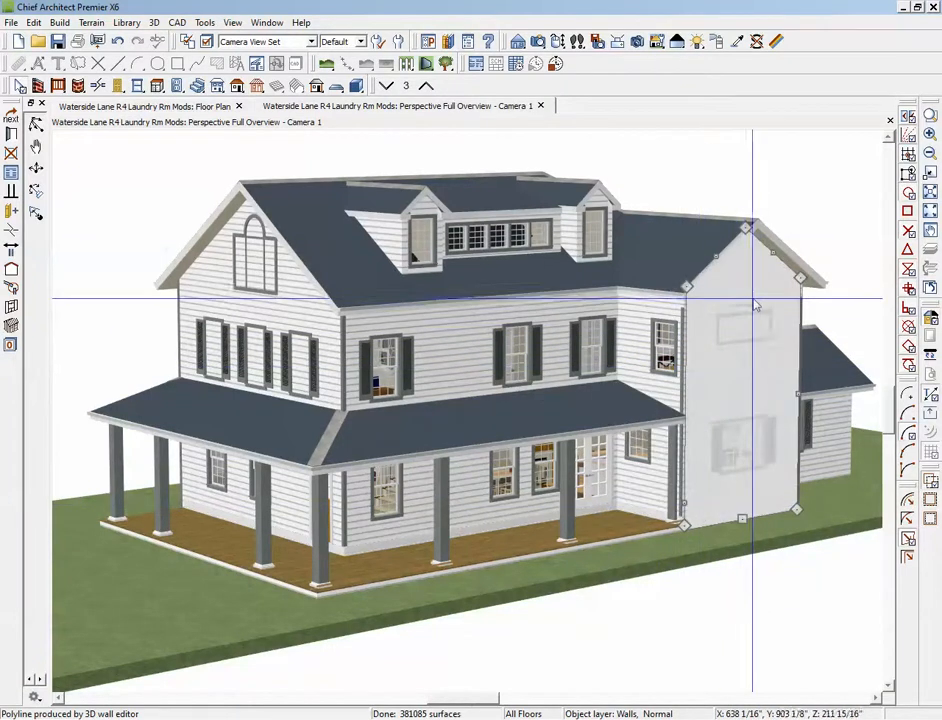
{"action": "left_click_drag", "start_coordinate": [744, 229], "coordinate": [803, 281]}
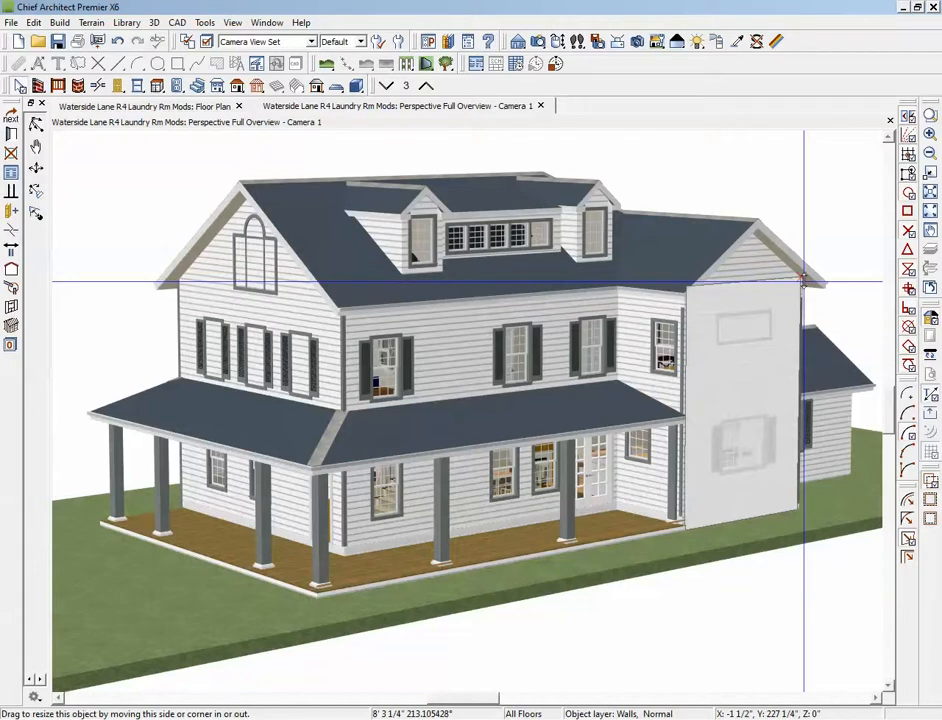
{"action": "left_click_drag", "start_coordinate": [803, 281], "coordinate": [726, 410]}
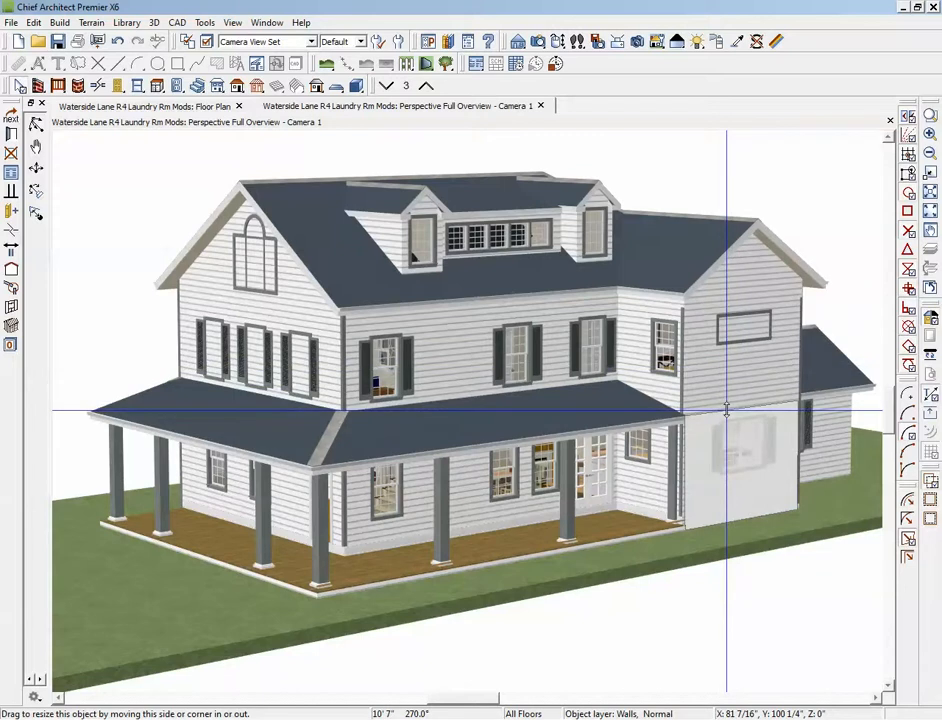
{"action": "left_click_drag", "start_coordinate": [726, 410], "coordinate": [722, 411]}
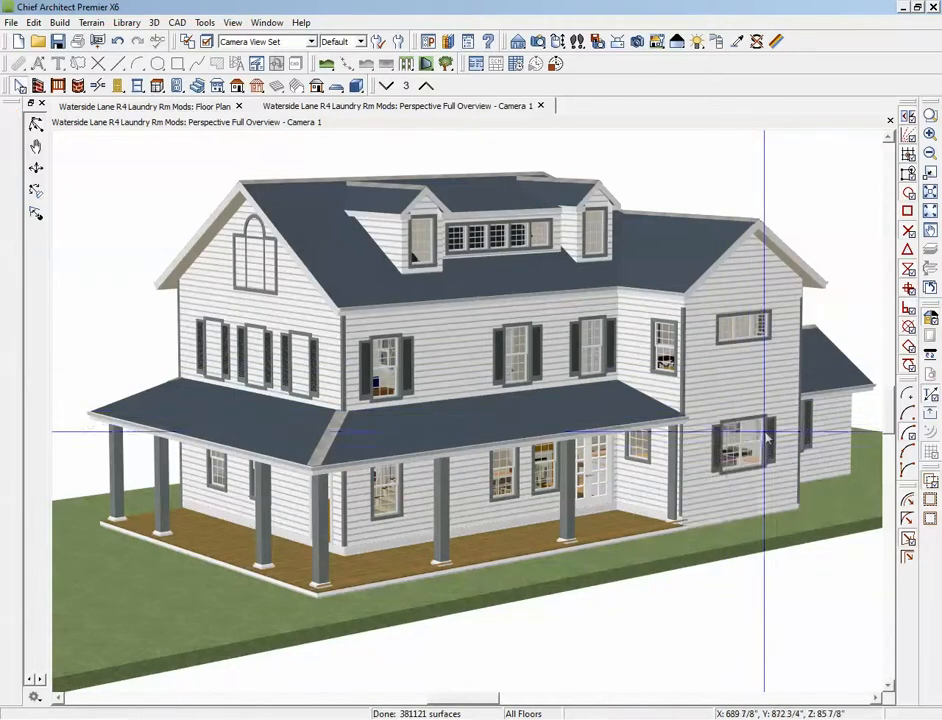
Extend the second-floor corner board beside the short return wall up to the underside of the roof eave.
{"action": "scroll", "coordinate": [690, 352], "scroll_direction": "up", "scroll_amount": 5}
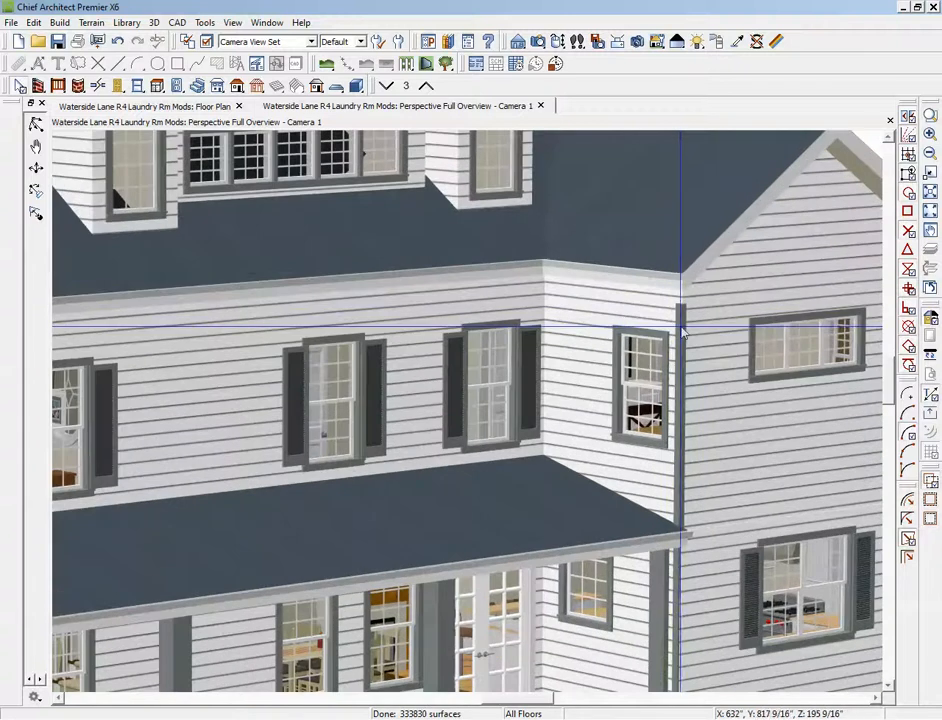
{"action": "left_click", "coordinate": [684, 325]}
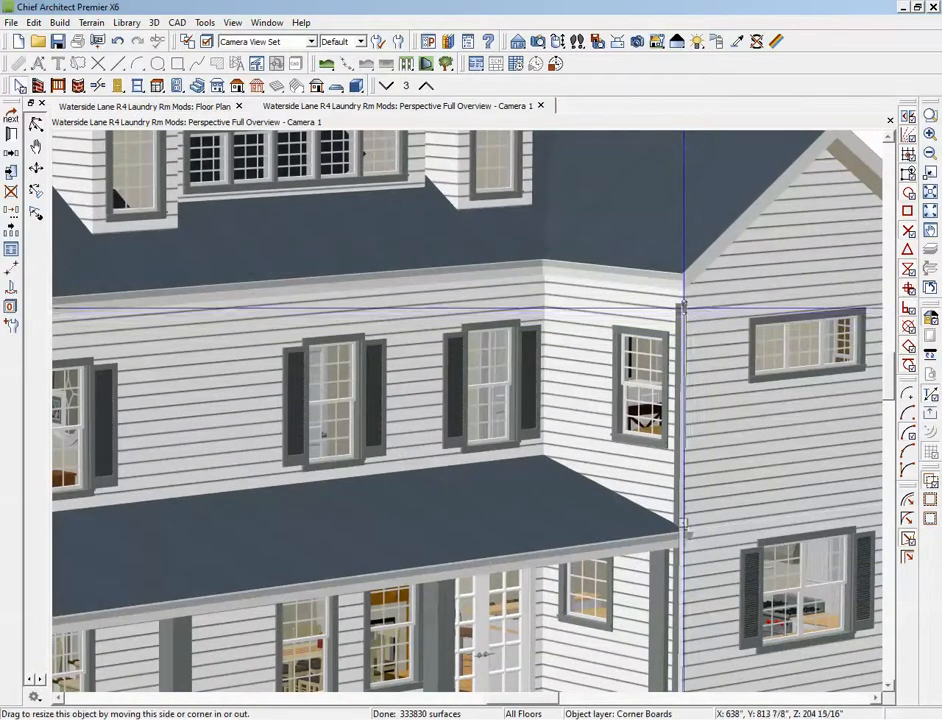
{"action": "left_click_drag", "start_coordinate": [685, 307], "coordinate": [685, 281]}
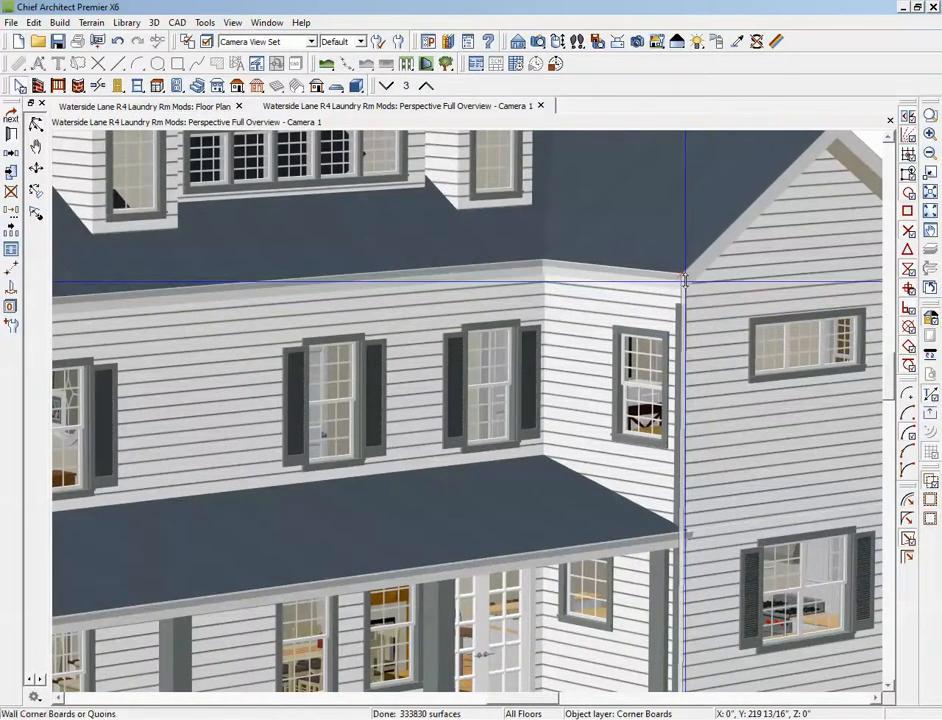
{"action": "scroll", "coordinate": [685, 281], "scroll_direction": "down", "scroll_amount": 5}
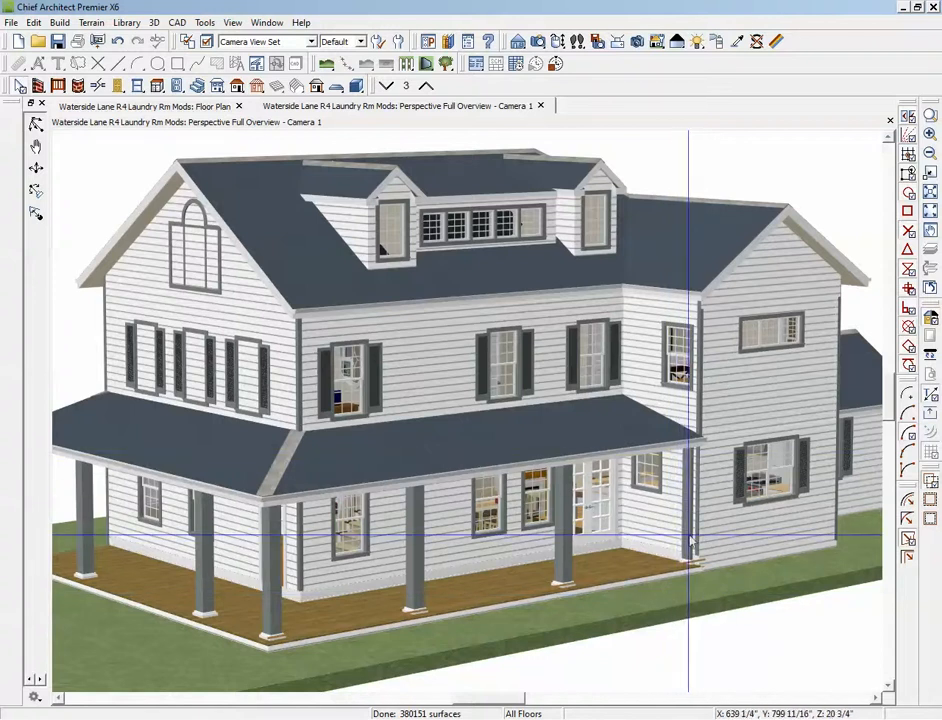
{"action": "scroll", "coordinate": [688, 534], "scroll_direction": "down", "scroll_amount": 1}
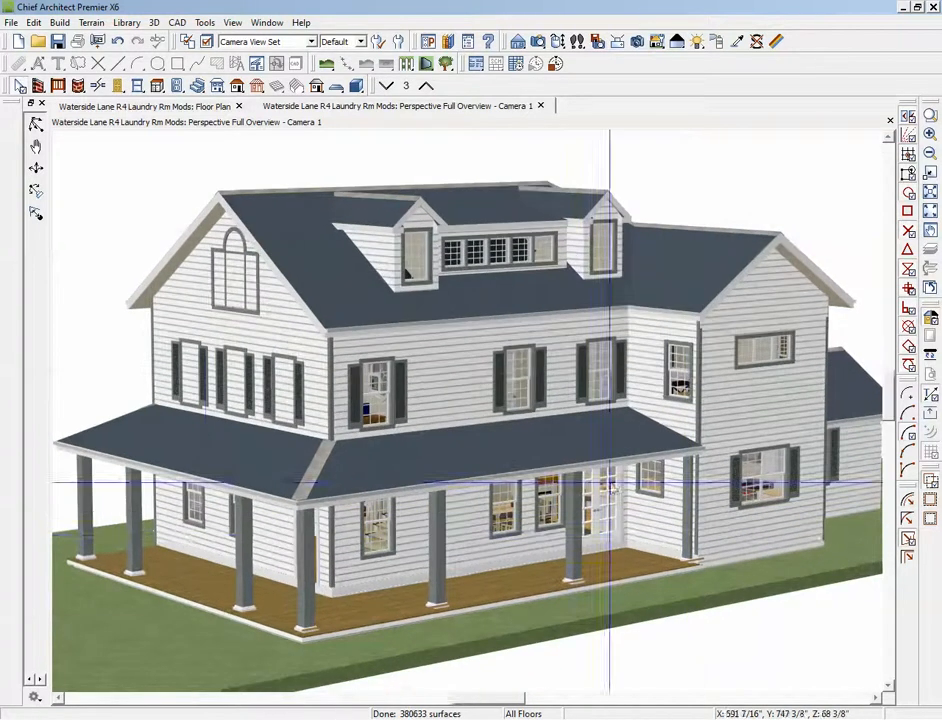
Flatten the peak of the first-floor wall under the arched-window gable and lower its top edge by about 9' 1".
{"action": "left_click", "coordinate": [276, 563]}
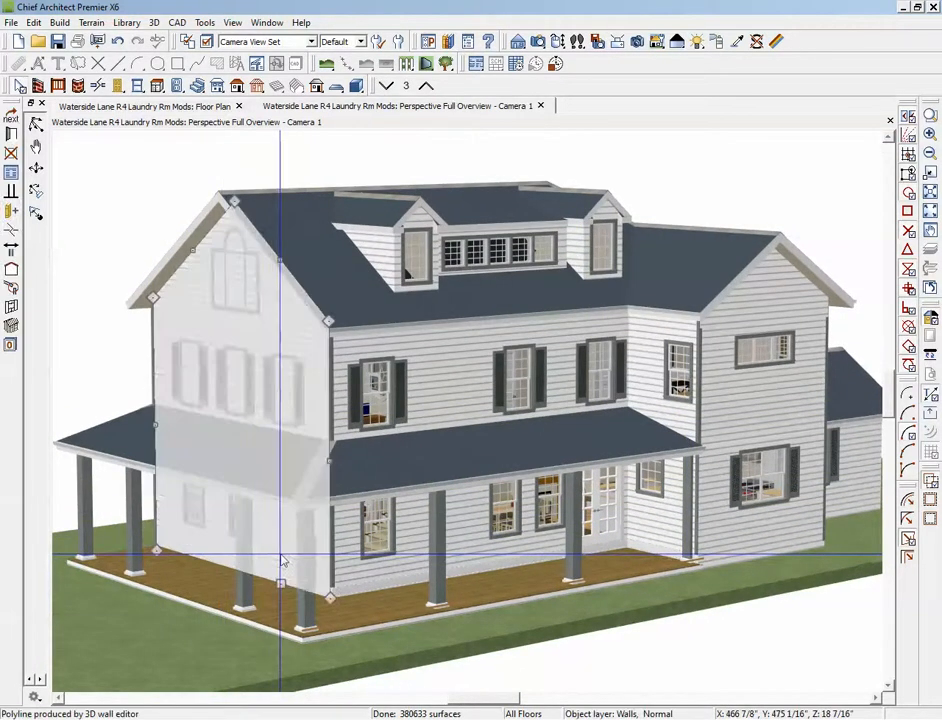
{"action": "left_click_drag", "start_coordinate": [232, 230], "coordinate": [330, 322]}
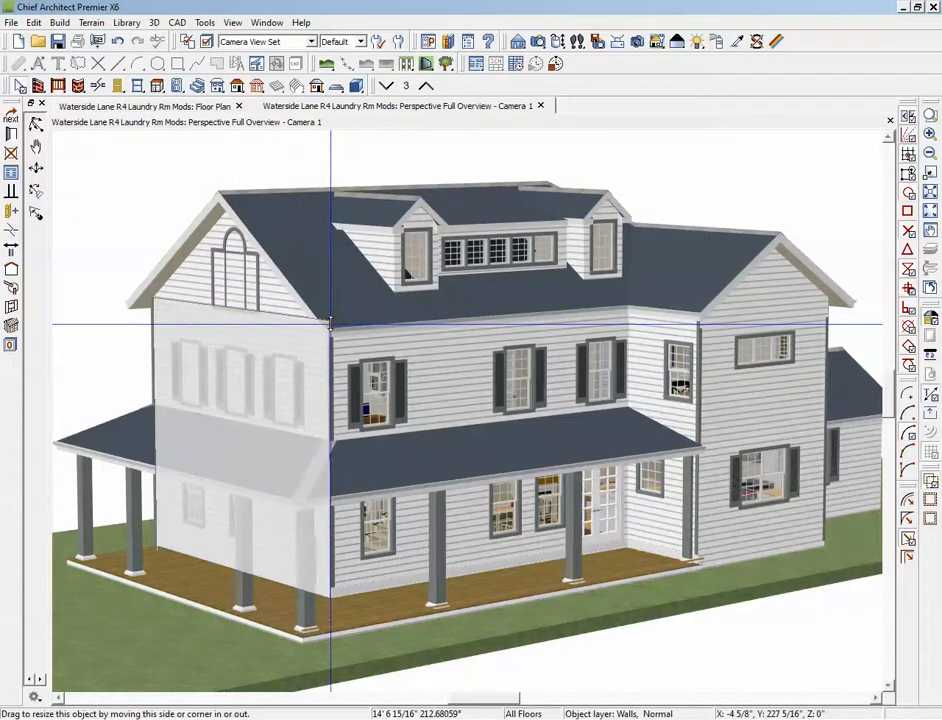
{"action": "left_click_drag", "start_coordinate": [330, 322], "coordinate": [329, 320]}
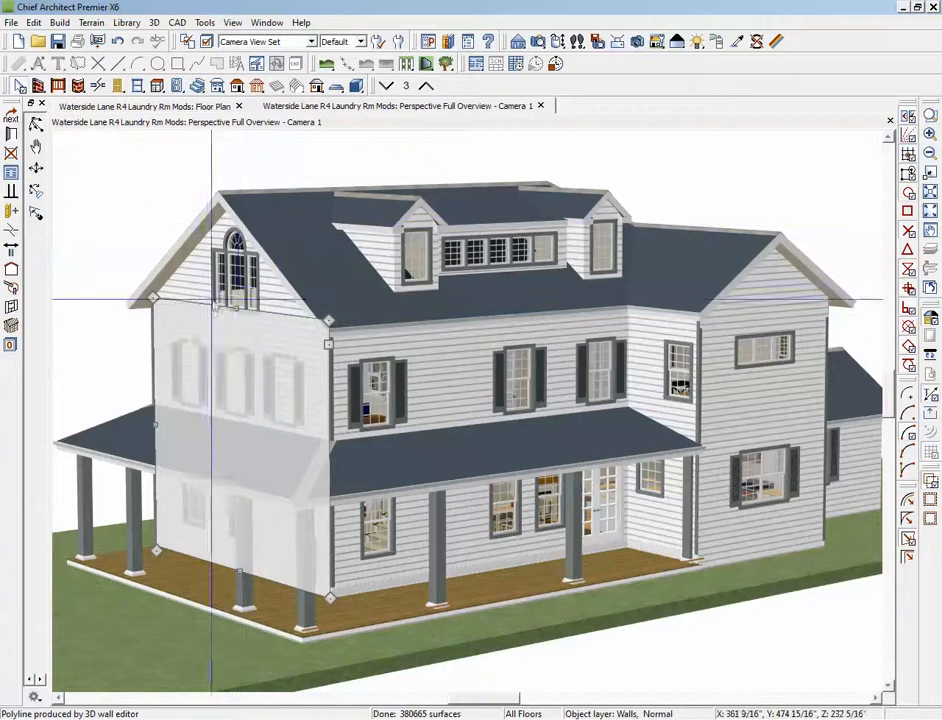
{"action": "left_click_drag", "start_coordinate": [237, 312], "coordinate": [231, 430]}
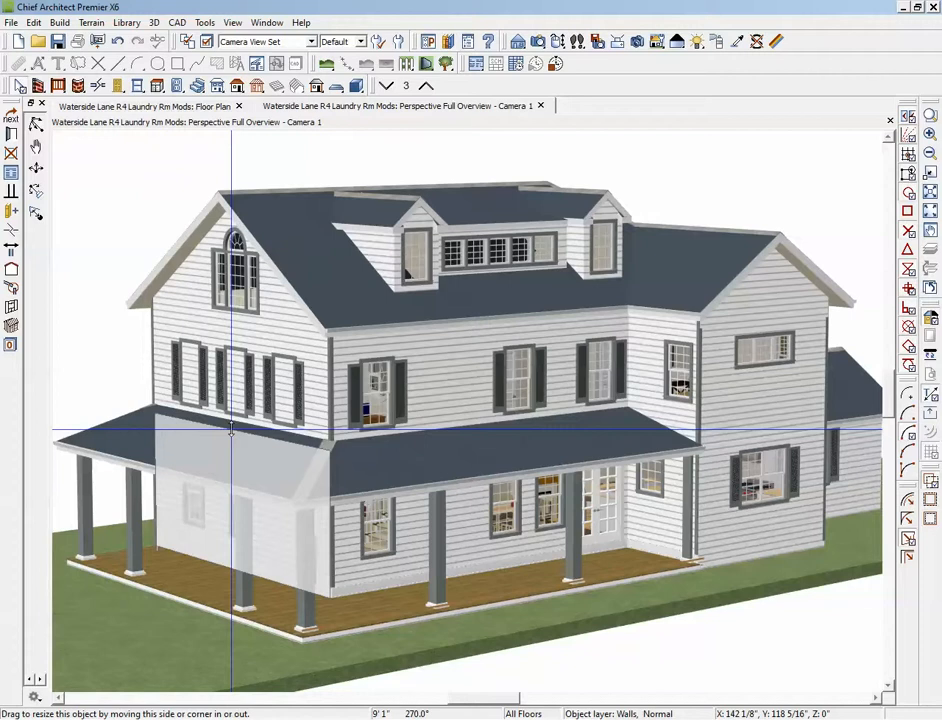
{"action": "left_click_drag", "start_coordinate": [231, 430], "coordinate": [231, 431]}
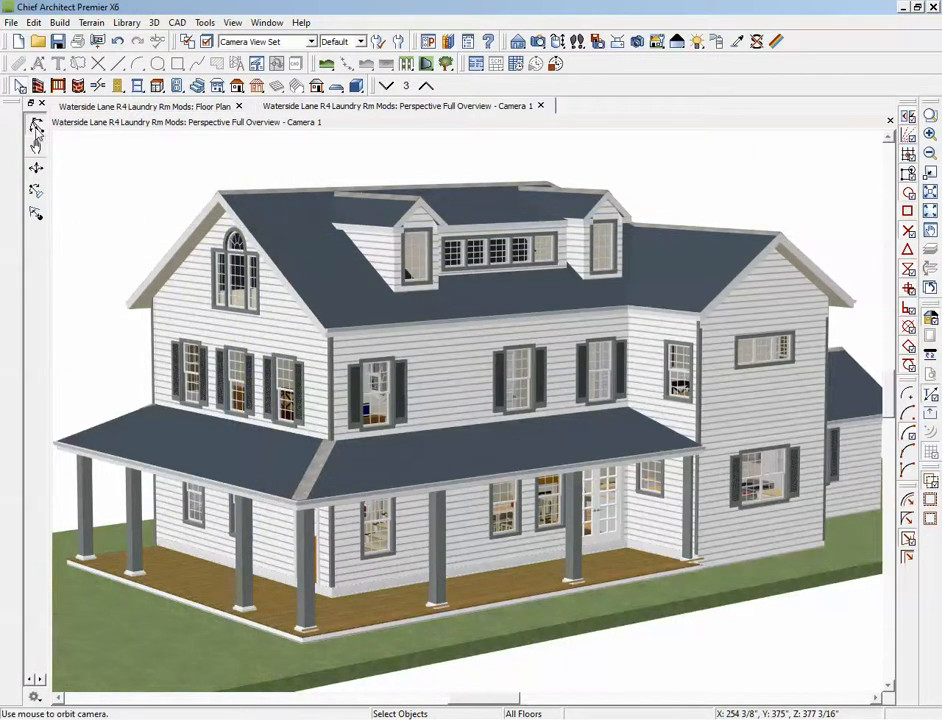
Lower the top edge of the long first-floor wall behind the small gabled entry porch by about 11' 3".
{"action": "left_click_drag", "start_coordinate": [228, 405], "coordinate": [552, 483]}
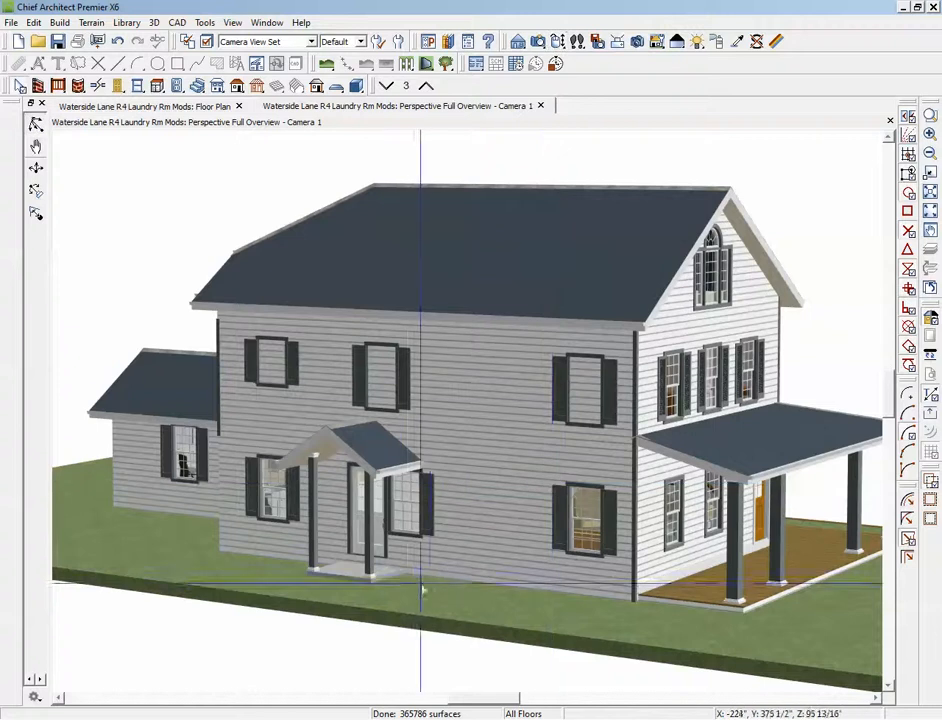
{"action": "key", "text": "alt+space"}
{"action": "left_click", "coordinate": [470, 550]}
{"action": "left_click", "coordinate": [470, 553]}
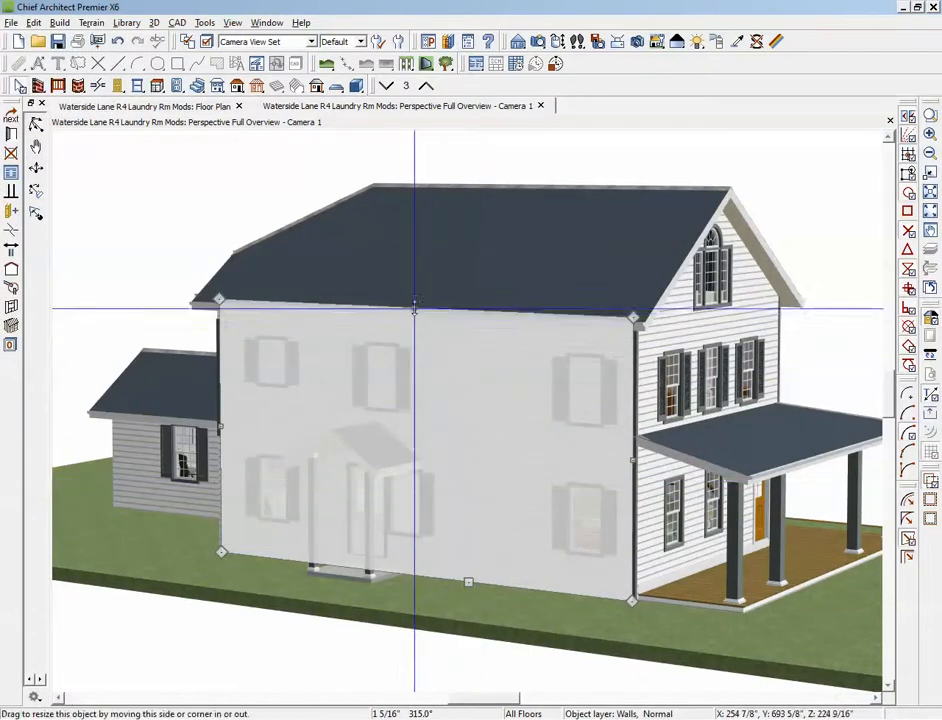
{"action": "left_click_drag", "start_coordinate": [416, 310], "coordinate": [426, 459]}
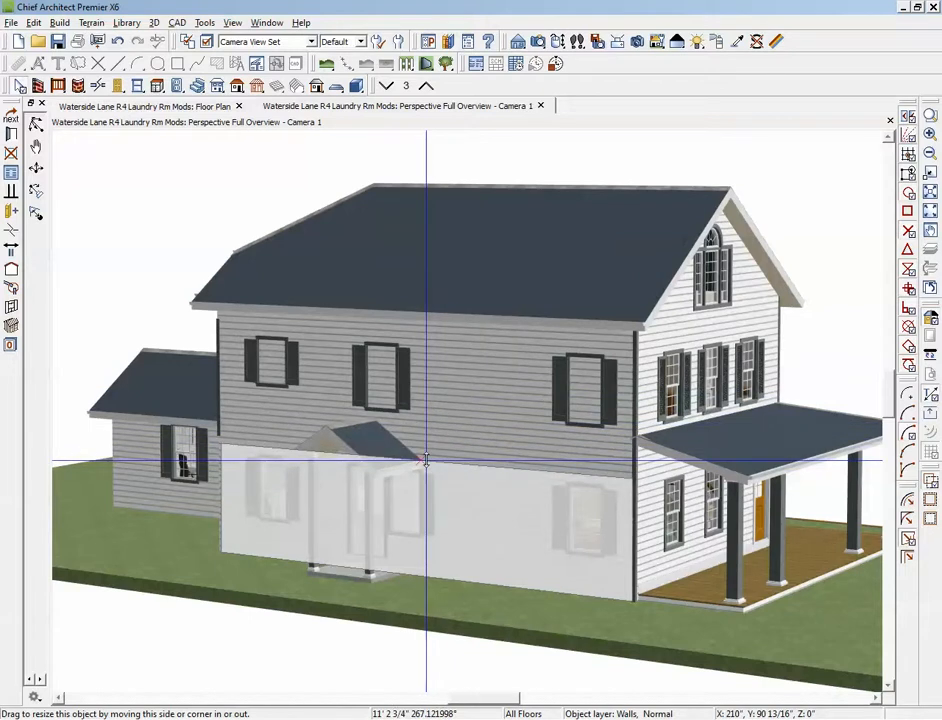
{"action": "left_click_drag", "start_coordinate": [426, 459], "coordinate": [428, 460]}
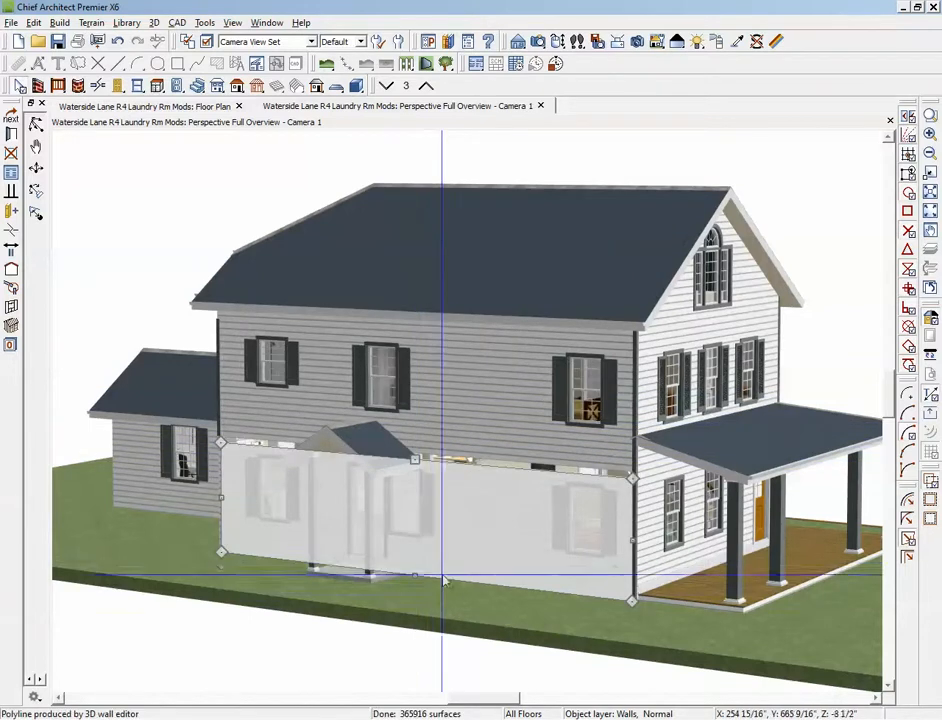
Raise the top edge of that entry-side wall by about 7" to close the gap below the second-floor siding.
{"action": "scroll", "coordinate": [434, 464], "scroll_direction": "up", "scroll_amount": 5}
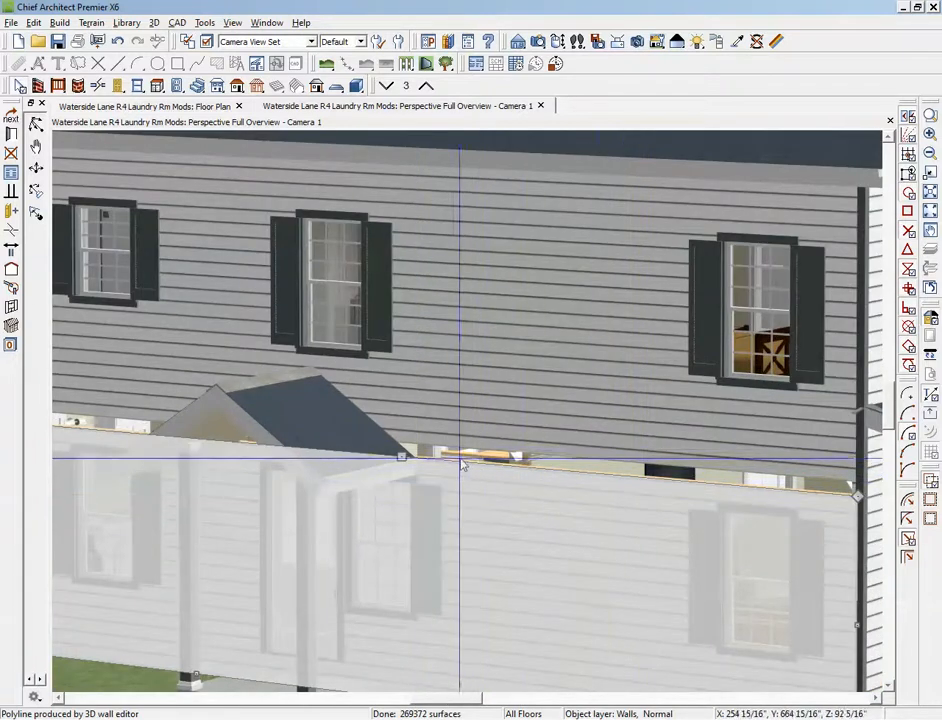
{"action": "mouse_move", "coordinate": [409, 457]}
{"action": "left_mouse_down"}
{"action": "mouse_move", "coordinate": [400, 459]}
{"action": "mouse_move", "coordinate": [397, 440]}
{"action": "left_mouse_up"}
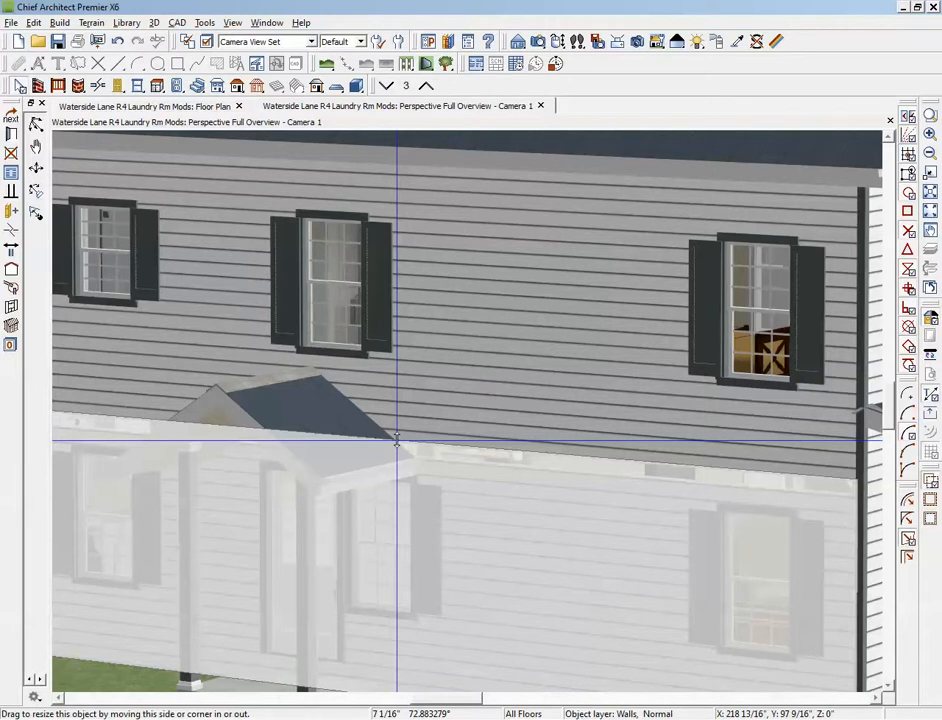
{"action": "left_click_drag", "start_coordinate": [397, 440], "coordinate": [397, 440]}
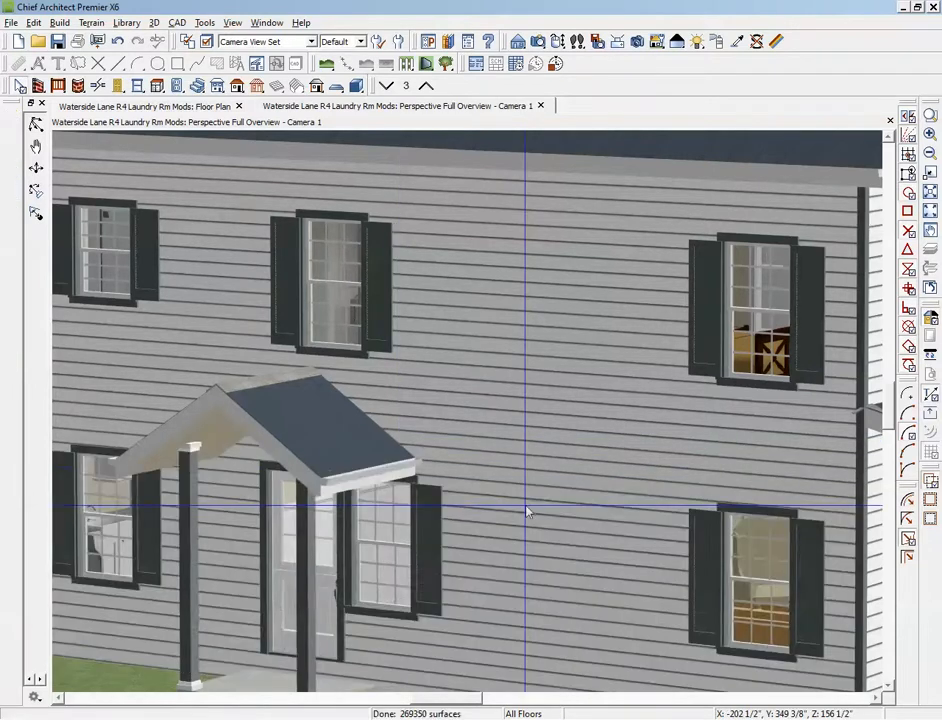
Extend the entry side's far corner board up to the eave and about 9' 2" down to the wall base; extend the neighbouring corner board down likewise.
{"action": "scroll", "coordinate": [521, 511], "scroll_direction": "down", "scroll_amount": 5}
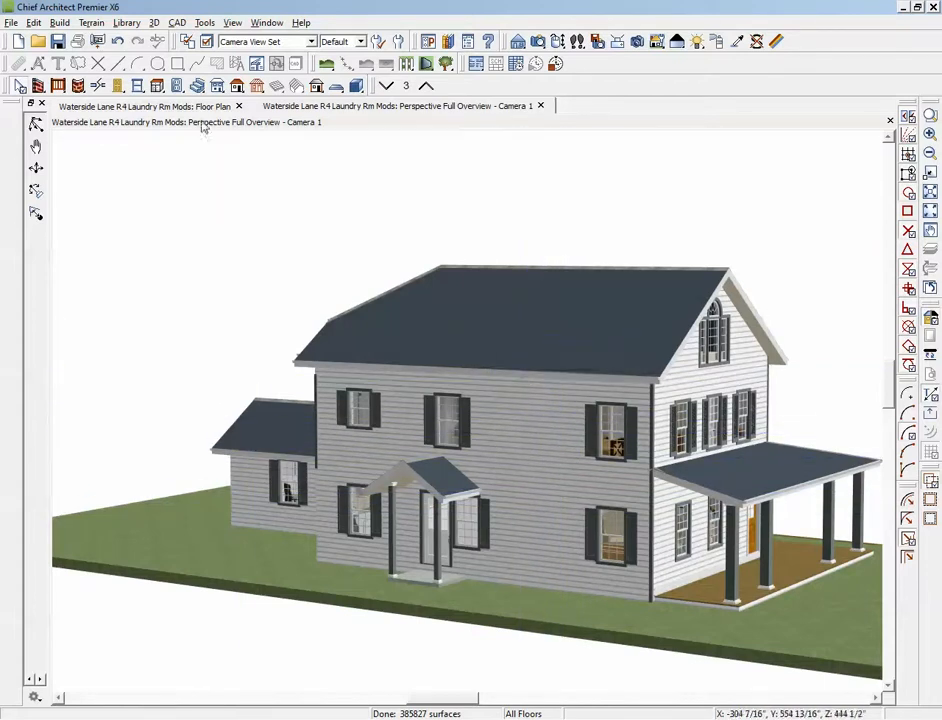
{"action": "left_click_drag", "start_coordinate": [175, 222], "coordinate": [492, 337]}
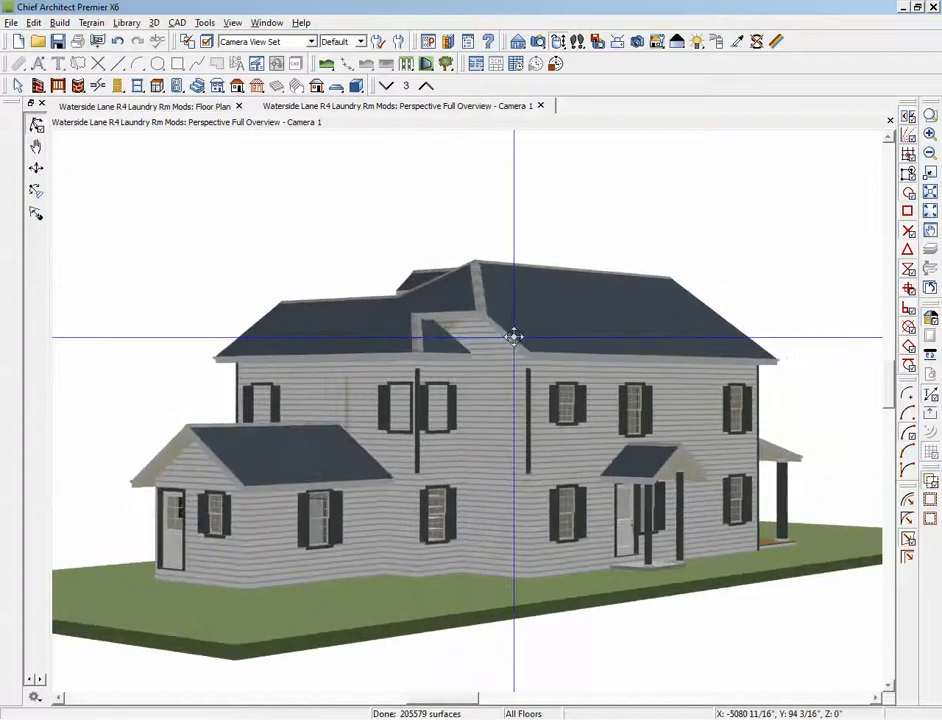
{"action": "scroll", "coordinate": [486, 397], "scroll_direction": "up", "scroll_amount": 3}
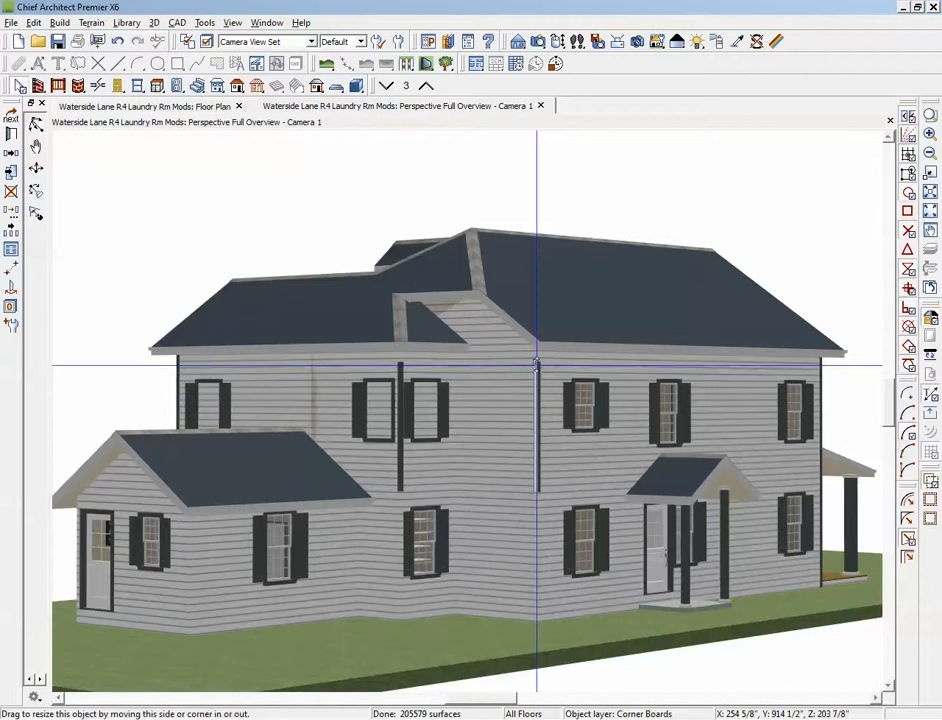
{"action": "left_click_drag", "start_coordinate": [537, 365], "coordinate": [538, 339]}
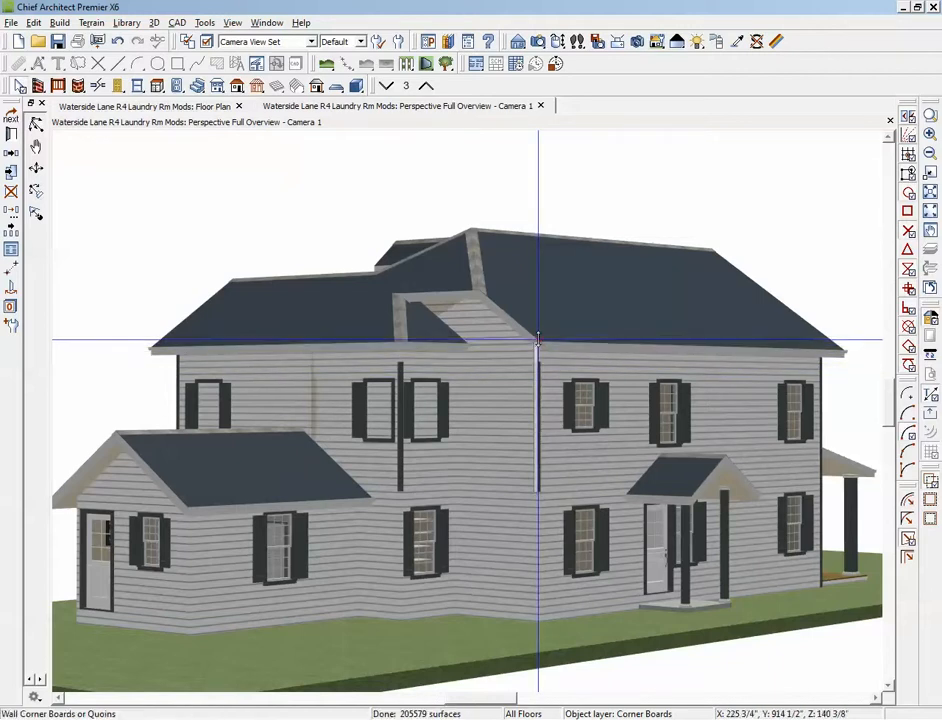
{"action": "left_click_drag", "start_coordinate": [538, 493], "coordinate": [558, 618]}
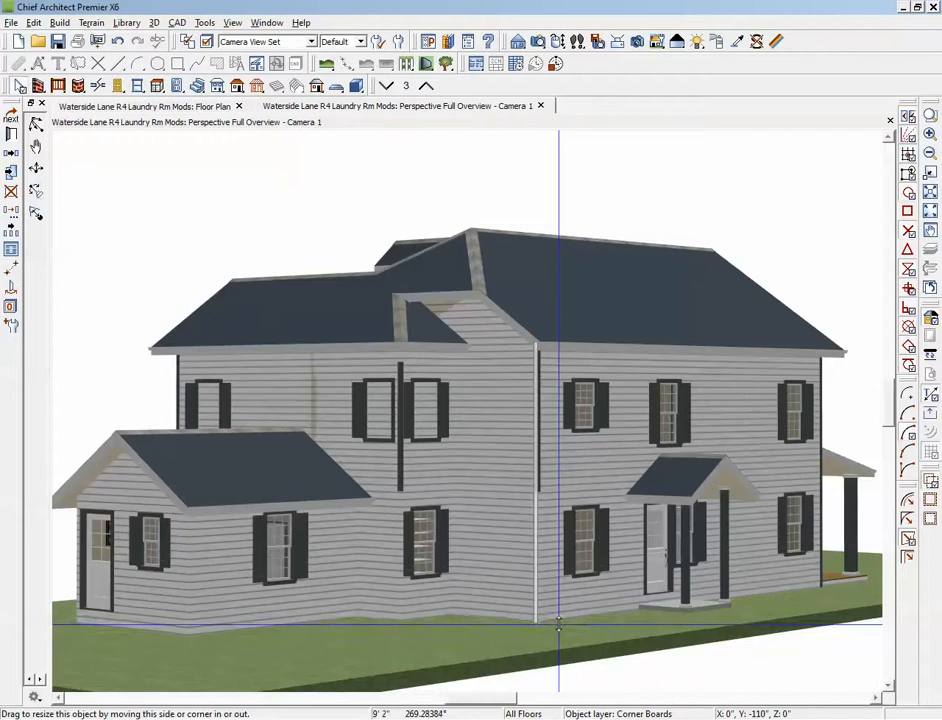
{"action": "left_click", "coordinate": [402, 478]}
{"action": "left_click_drag", "start_coordinate": [402, 485], "coordinate": [411, 621]}
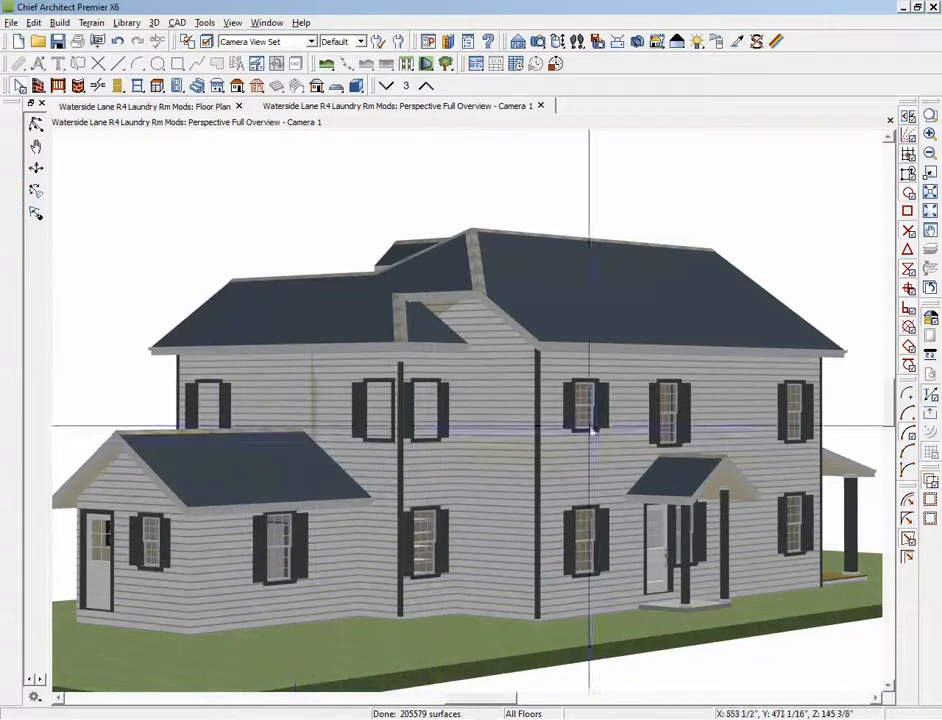
Lower the first-floor walls flanking the corner board nearest the side wing: the windowed one by about 10' 1", the wing-side one by about 10' 10".
{"action": "left_click", "coordinate": [428, 604]}
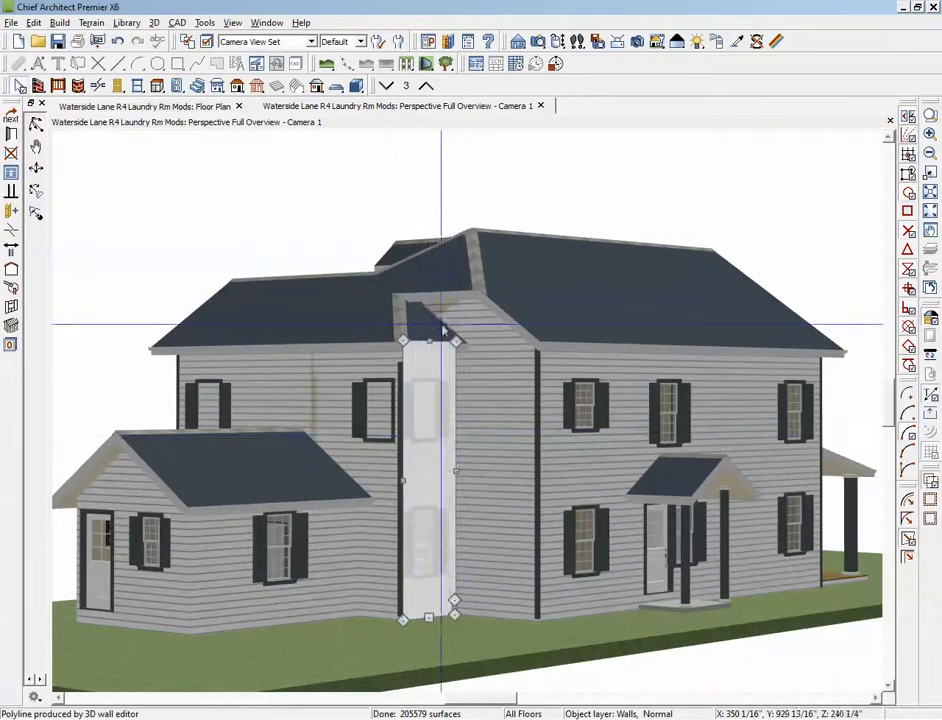
{"action": "left_click_drag", "start_coordinate": [428, 340], "coordinate": [424, 488]}
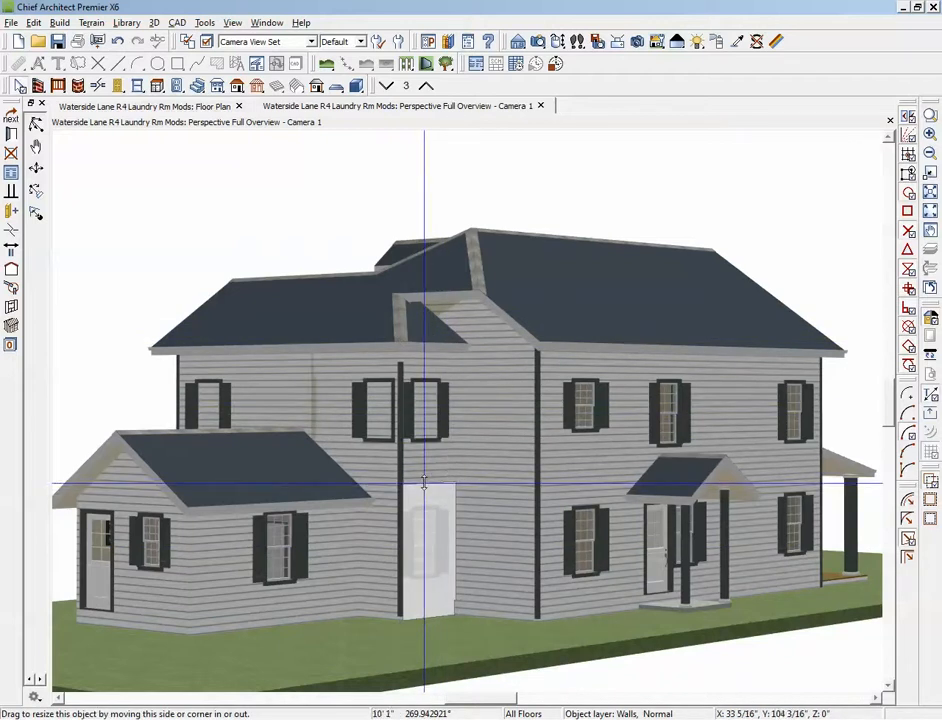
{"action": "left_click_drag", "start_coordinate": [424, 483], "coordinate": [424, 481]}
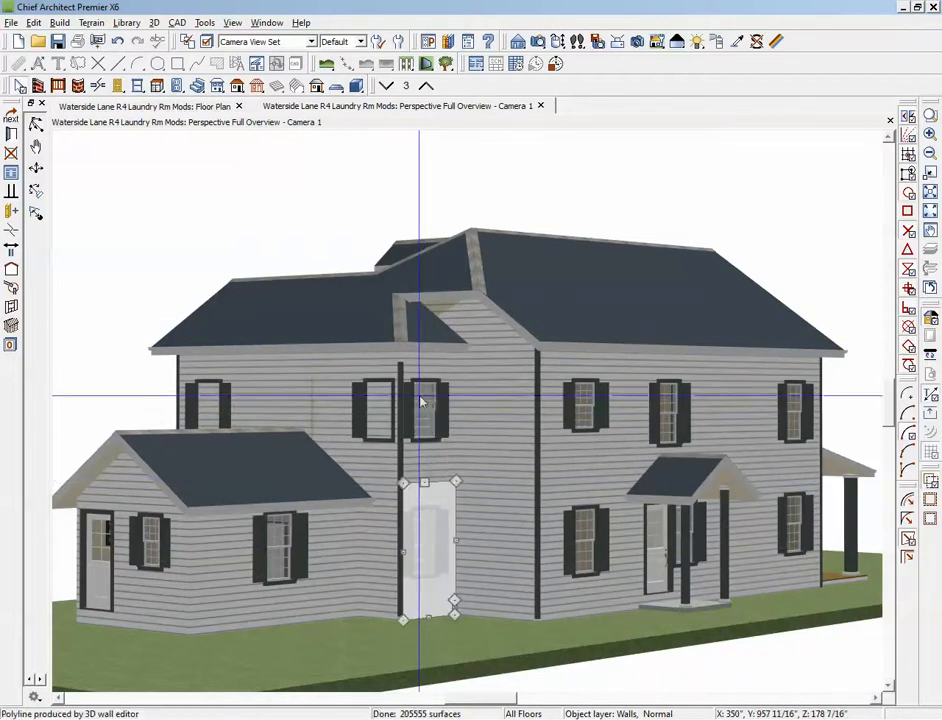
{"action": "key", "text": "Escape"}
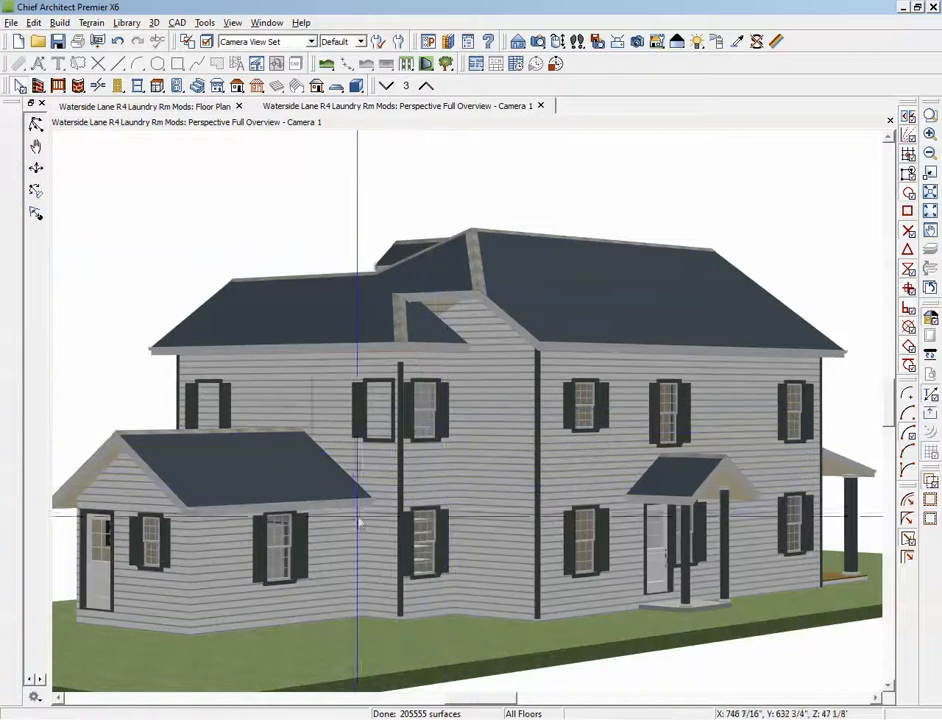
{"action": "left_click", "coordinate": [383, 545]}
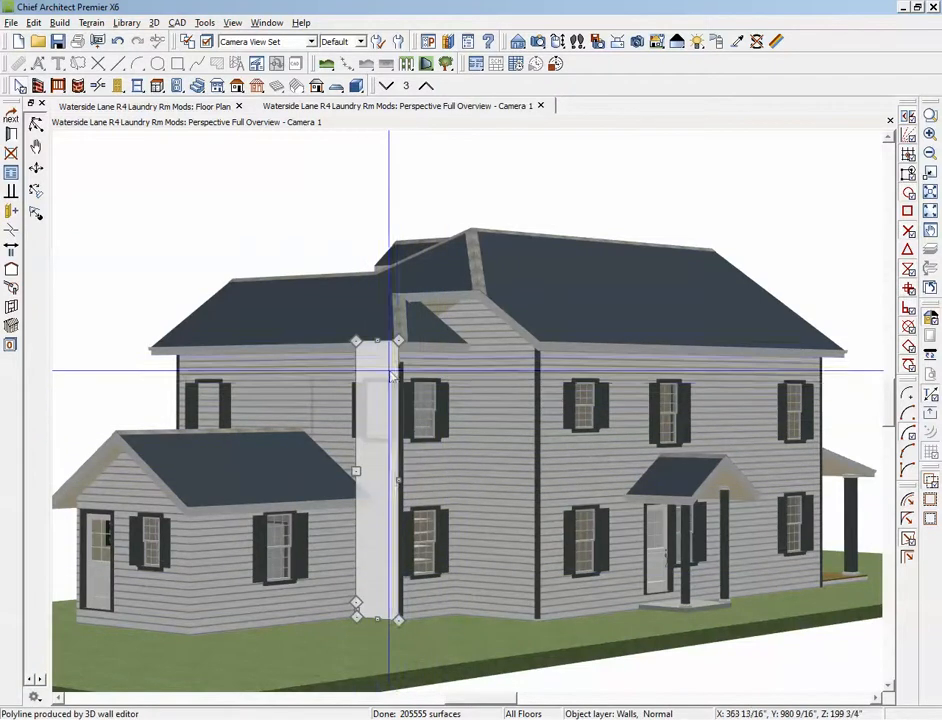
{"action": "left_click_drag", "start_coordinate": [378, 342], "coordinate": [367, 490]}
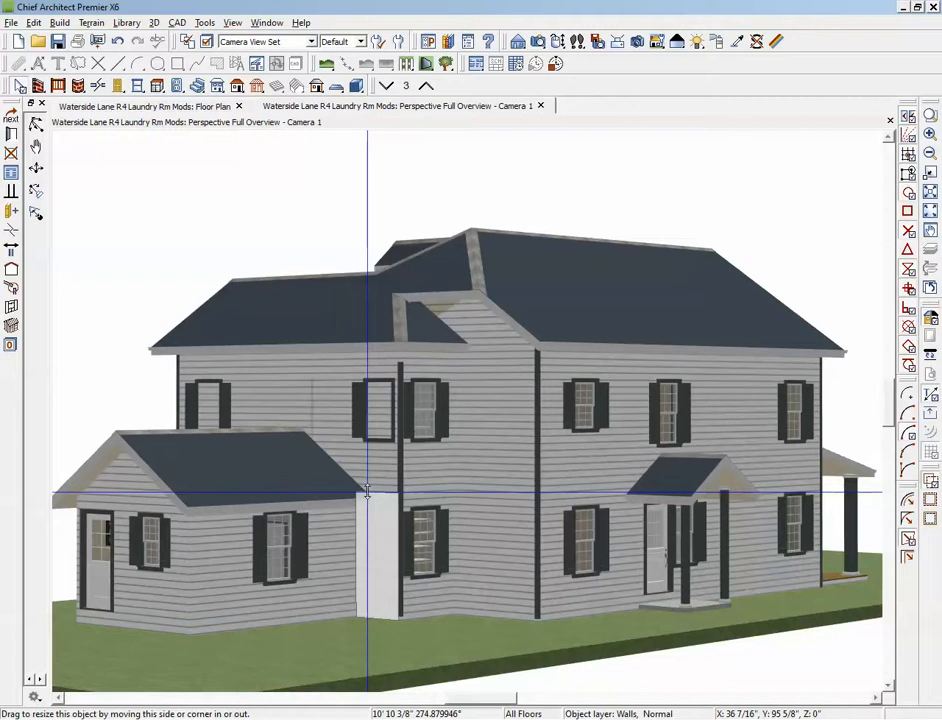
{"action": "left_click_drag", "start_coordinate": [367, 490], "coordinate": [367, 491]}
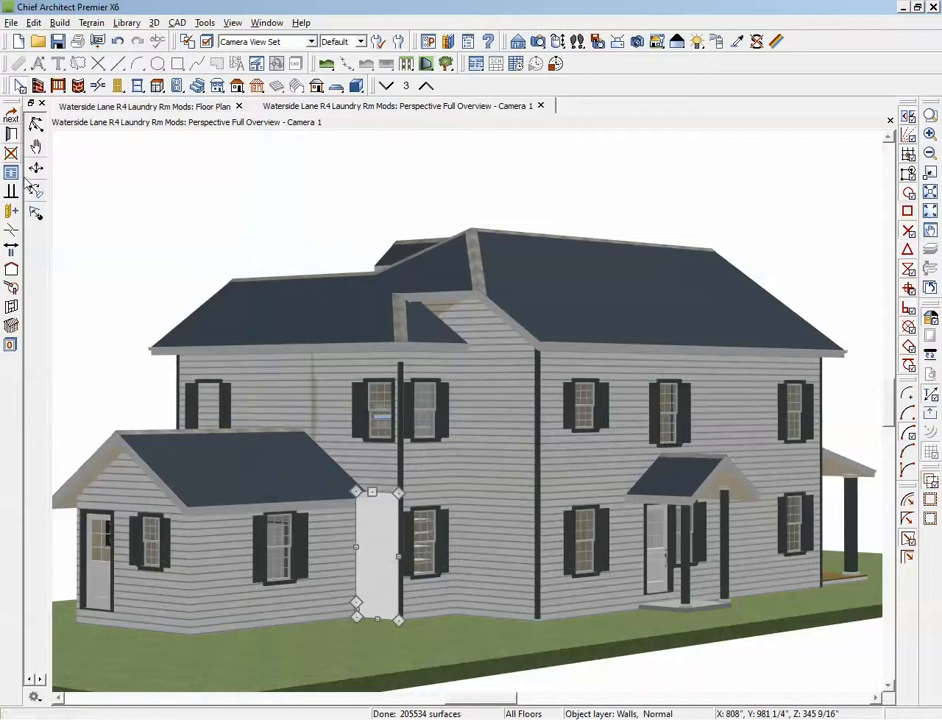
Lower the top edge of the first-floor wall between the side wing and the porch-side corner by about 10' 1".
{"action": "left_click", "coordinate": [36, 124]}
{"action": "left_click_drag", "start_coordinate": [101, 219], "coordinate": [387, 398]}
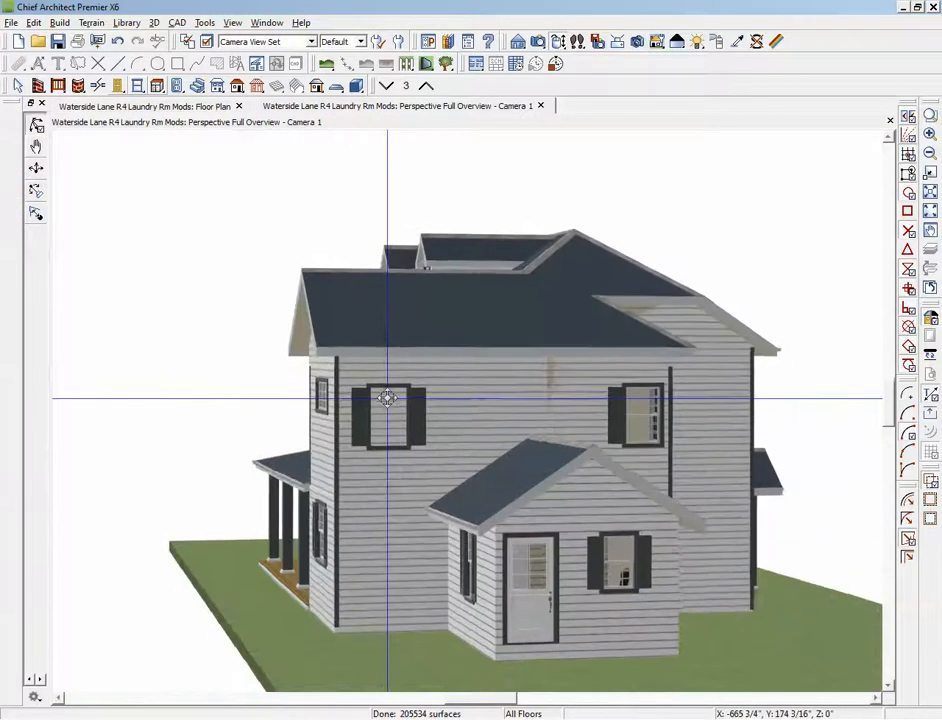
{"action": "left_click", "coordinate": [394, 512]}
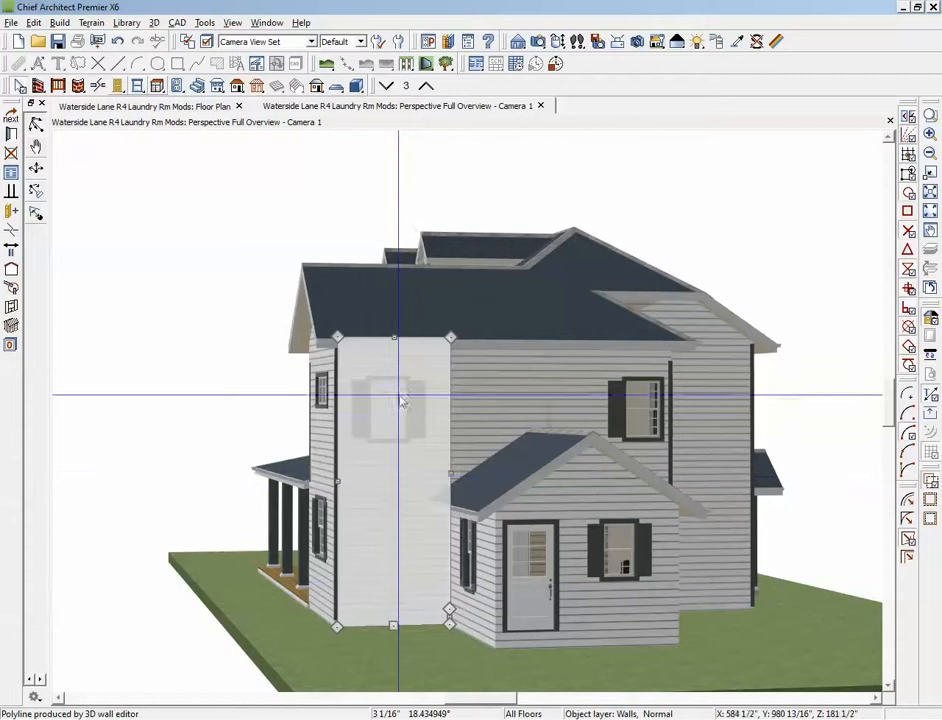
{"action": "left_click_drag", "start_coordinate": [394, 338], "coordinate": [364, 482]}
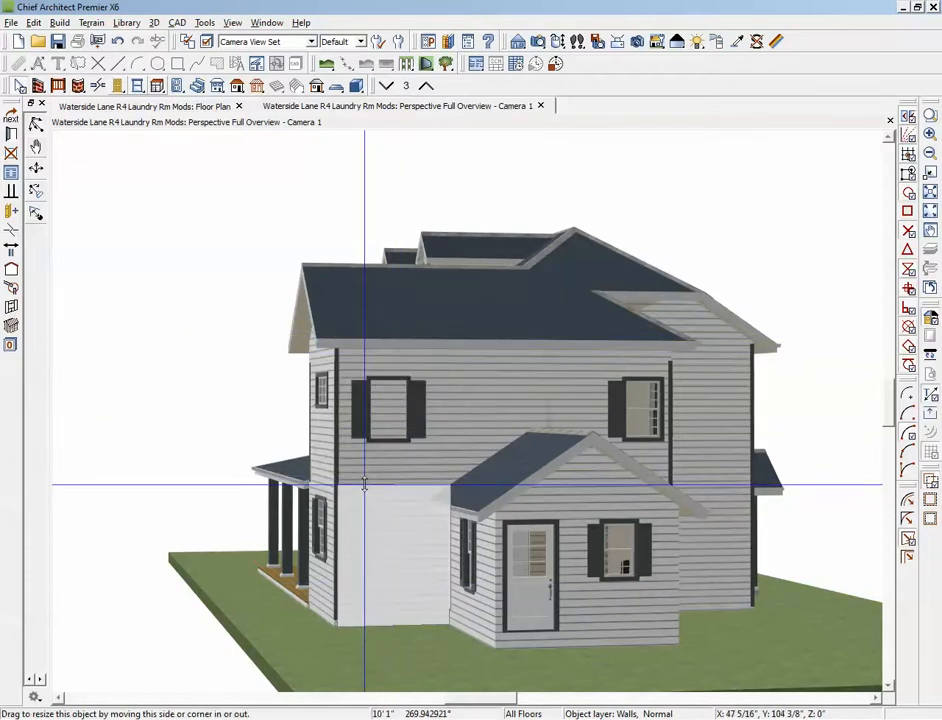
Lower the top edge of the same first-floor wall by about another 4' 7".
{"action": "left_click_drag", "start_coordinate": [364, 484], "coordinate": [398, 549]}
{"action": "left_click", "coordinate": [396, 506]}
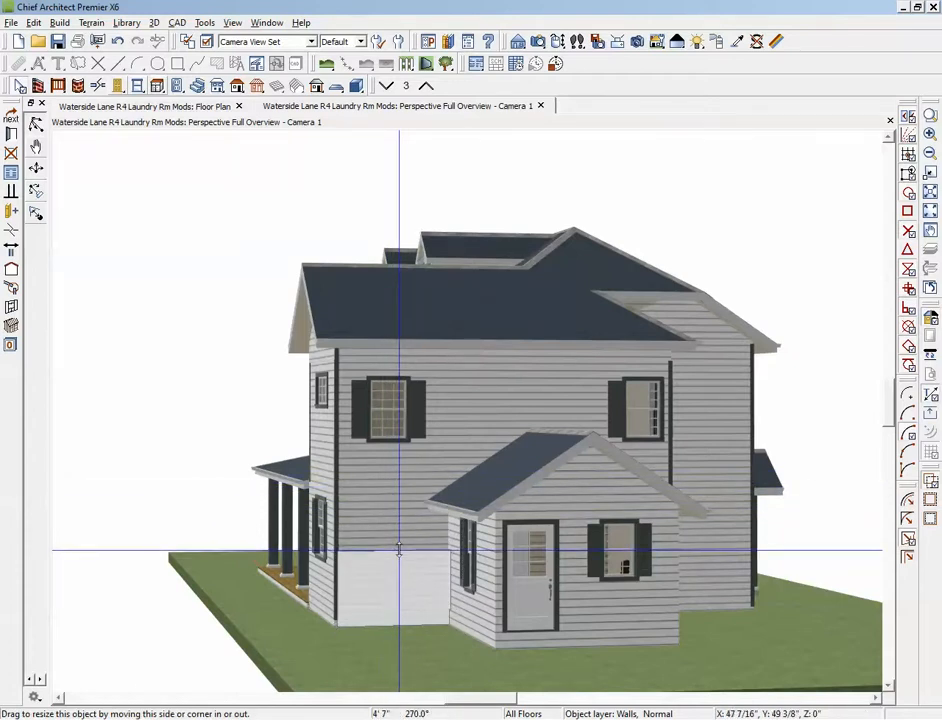
{"action": "left_click_drag", "start_coordinate": [399, 549], "coordinate": [399, 549]}
{"action": "key", "text": "Escape"}
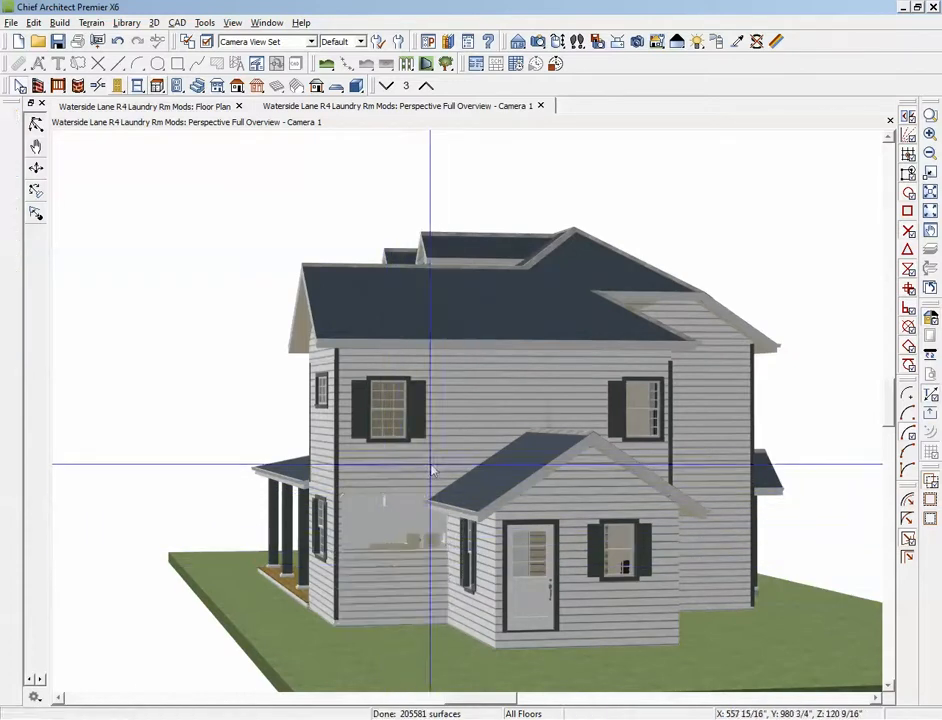
Raise that wall's top edge by about 4' 2" to meet the bottom edge of the second-floor wall.
{"action": "left_click", "coordinate": [431, 468]}
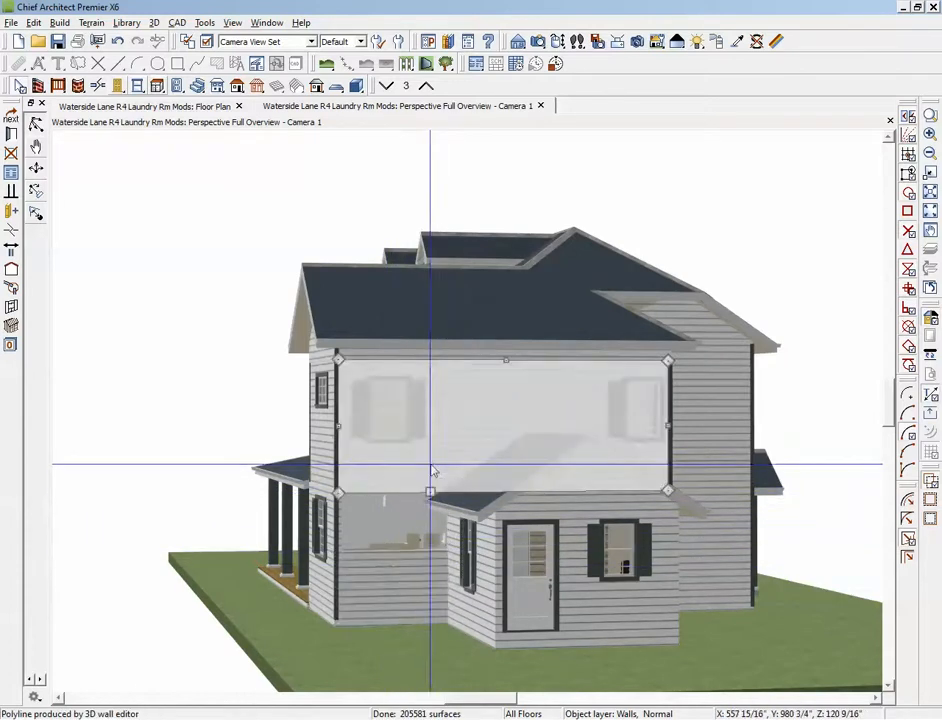
{"action": "left_click", "coordinate": [406, 583]}
{"action": "left_click_drag", "start_coordinate": [399, 549], "coordinate": [384, 489]}
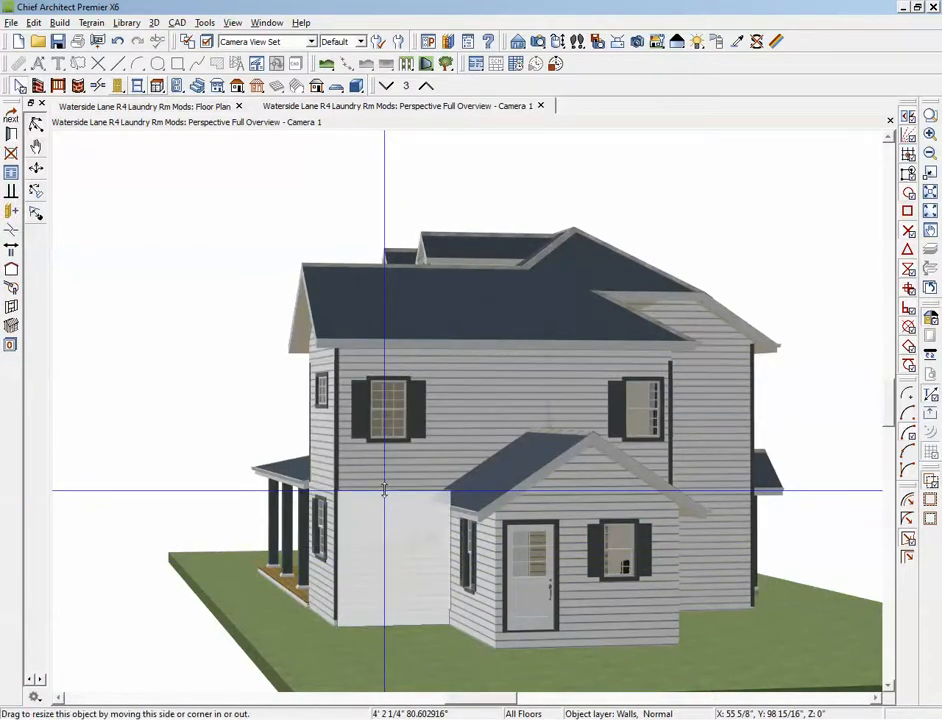
{"action": "left_click_drag", "start_coordinate": [384, 489], "coordinate": [384, 490]}
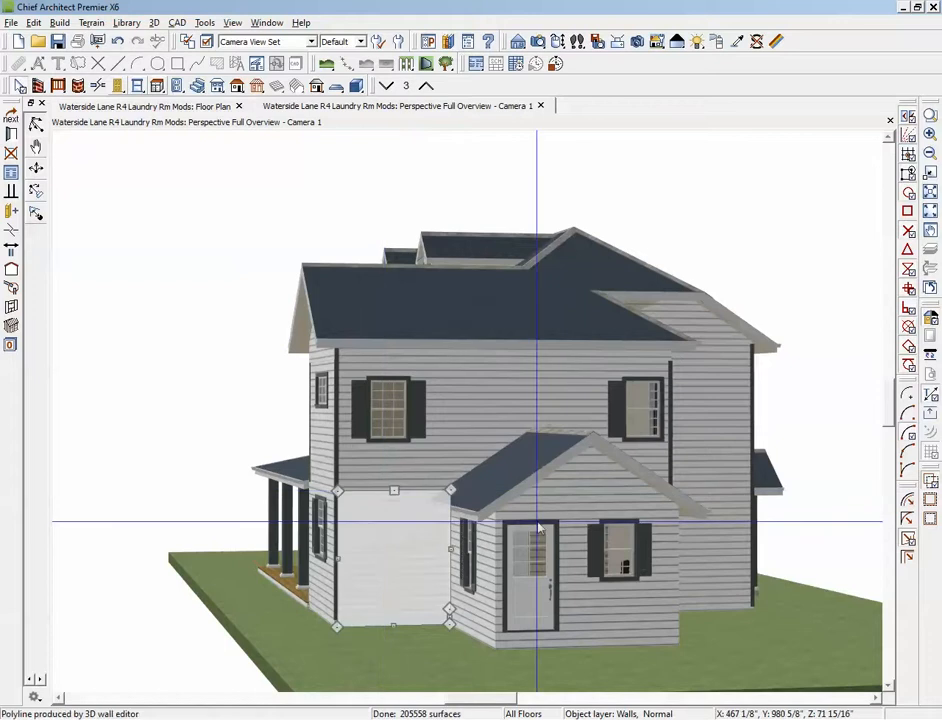
{"action": "key", "text": "Escape"}
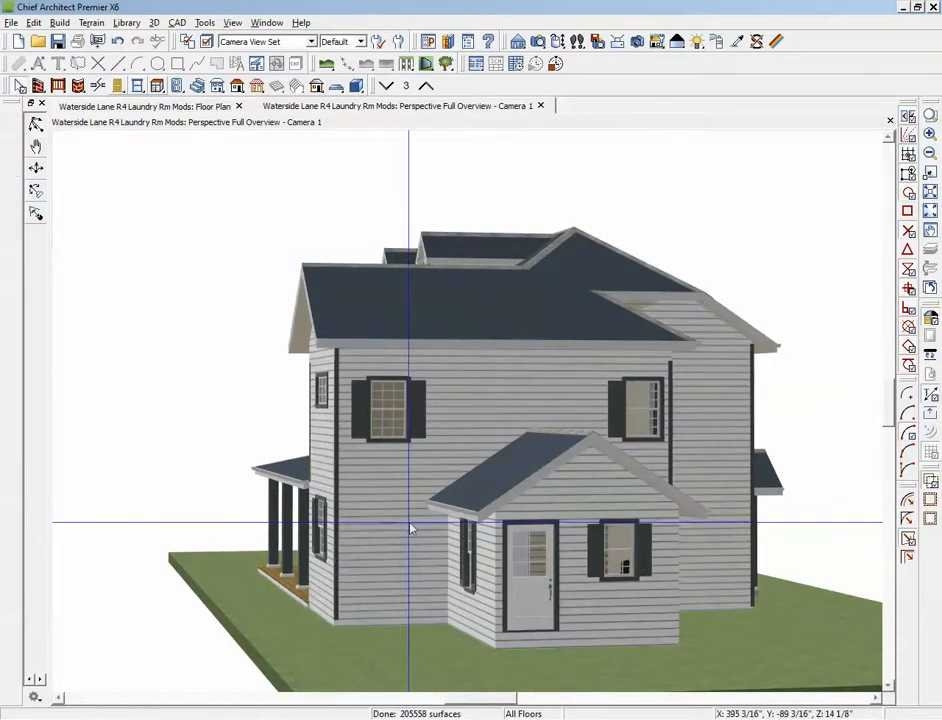
Check the extents of the second-floor wall above the side wing and the wall sections under the adjacent roof return.
{"action": "left_click", "coordinate": [510, 412]}
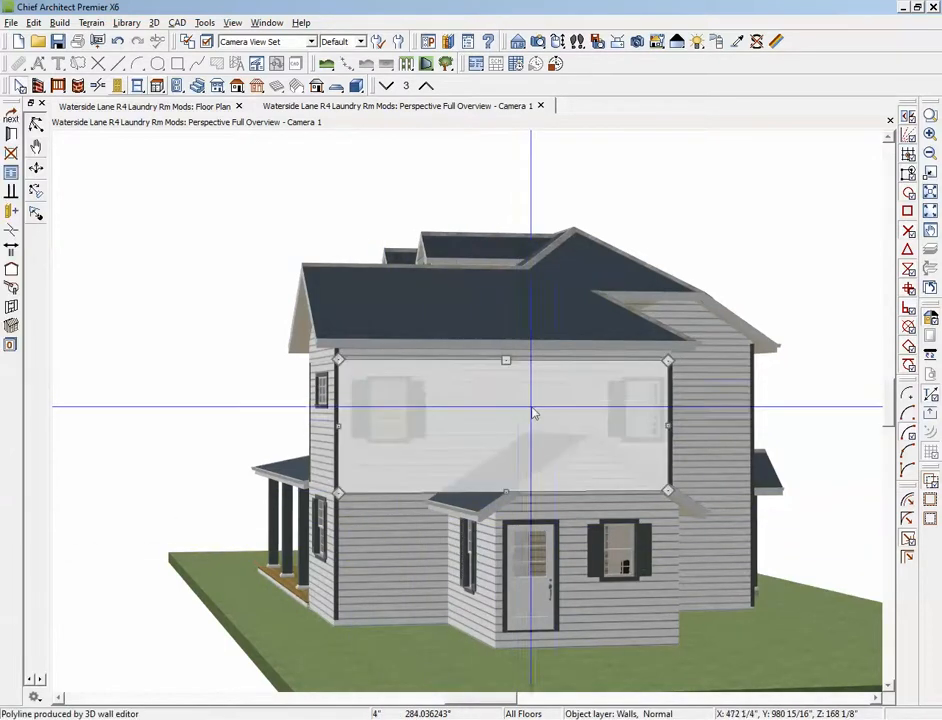
{"action": "left_click_drag", "start_coordinate": [573, 566], "coordinate": [730, 433]}
{"action": "left_click", "coordinate": [728, 352]}
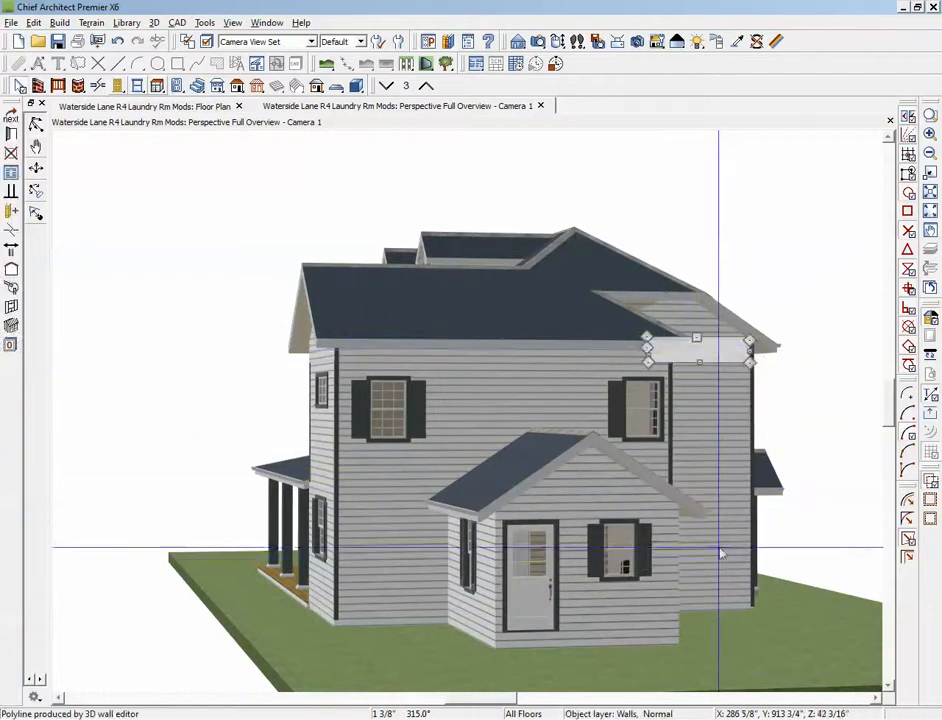
{"action": "left_click_drag", "start_coordinate": [728, 554], "coordinate": [727, 500]}
{"action": "left_click", "coordinate": [683, 298]}
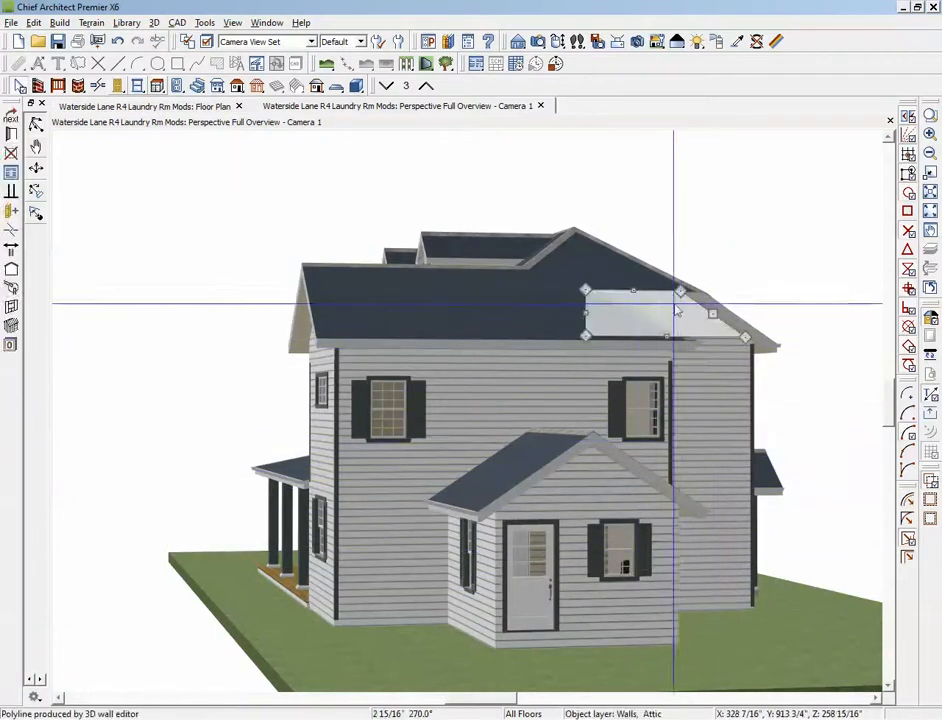
{"action": "key", "text": "Escape"}
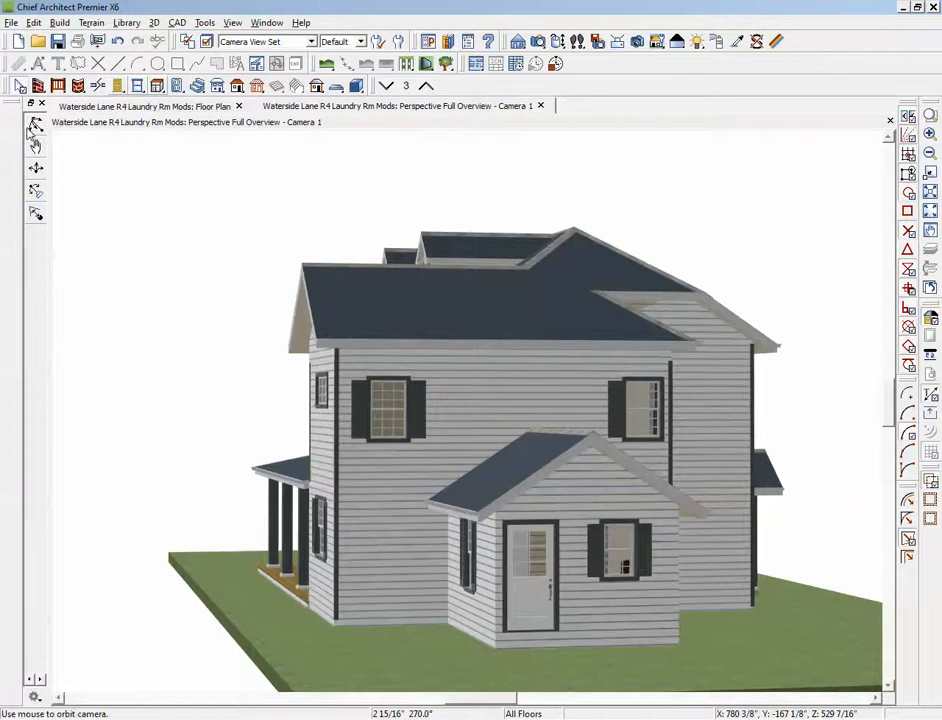
Review the porch side of the house and close the perspective camera view to return to the floor plan.
{"action": "left_click_drag", "start_coordinate": [262, 306], "coordinate": [330, 307]}
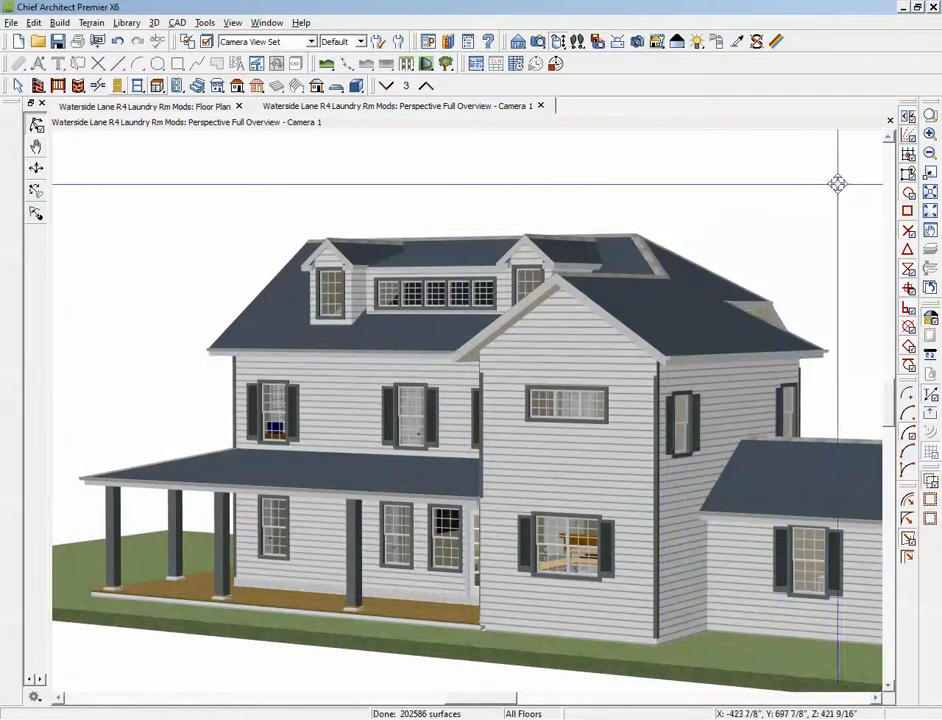
{"action": "left_click", "coordinate": [890, 122]}
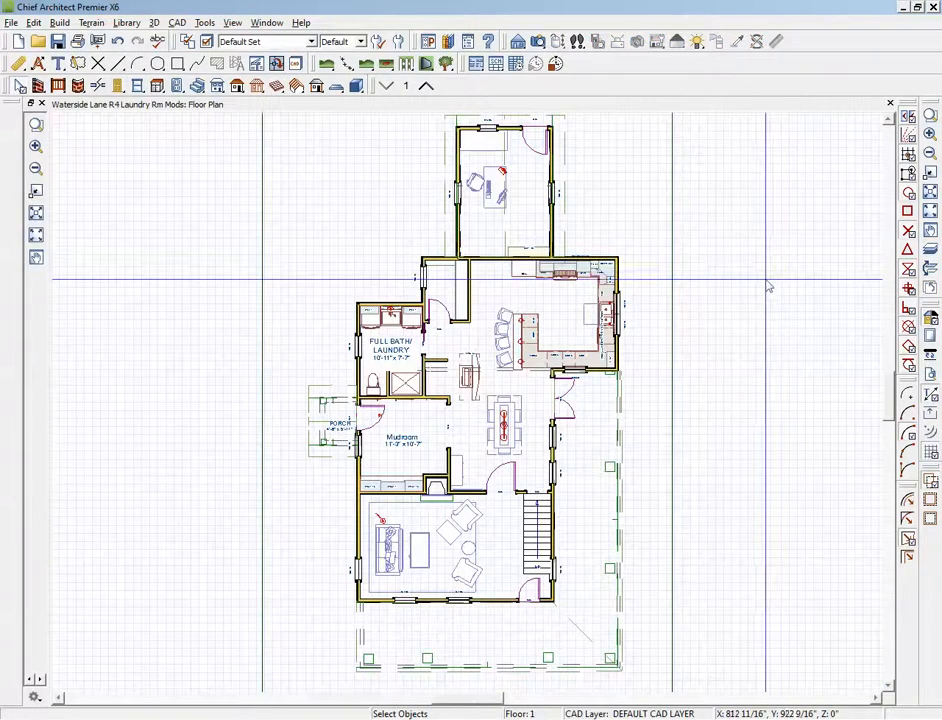
Set the wall angle of the living room's front exterior wall to 180°.
{"action": "scroll", "coordinate": [440, 627], "scroll_direction": "up", "scroll_amount": 1}
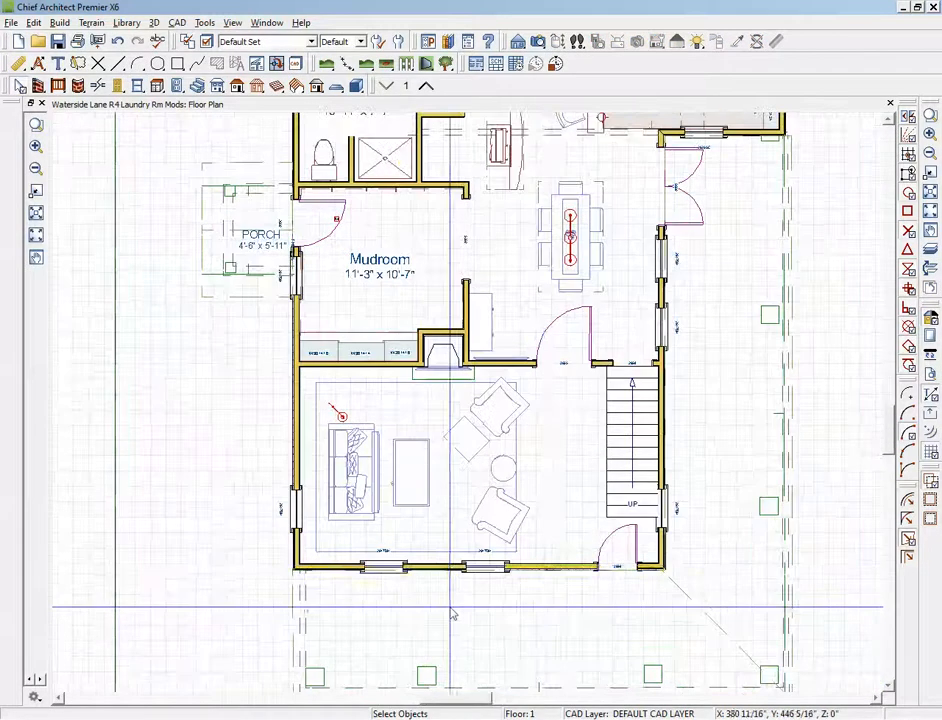
{"action": "left_click", "coordinate": [528, 568]}
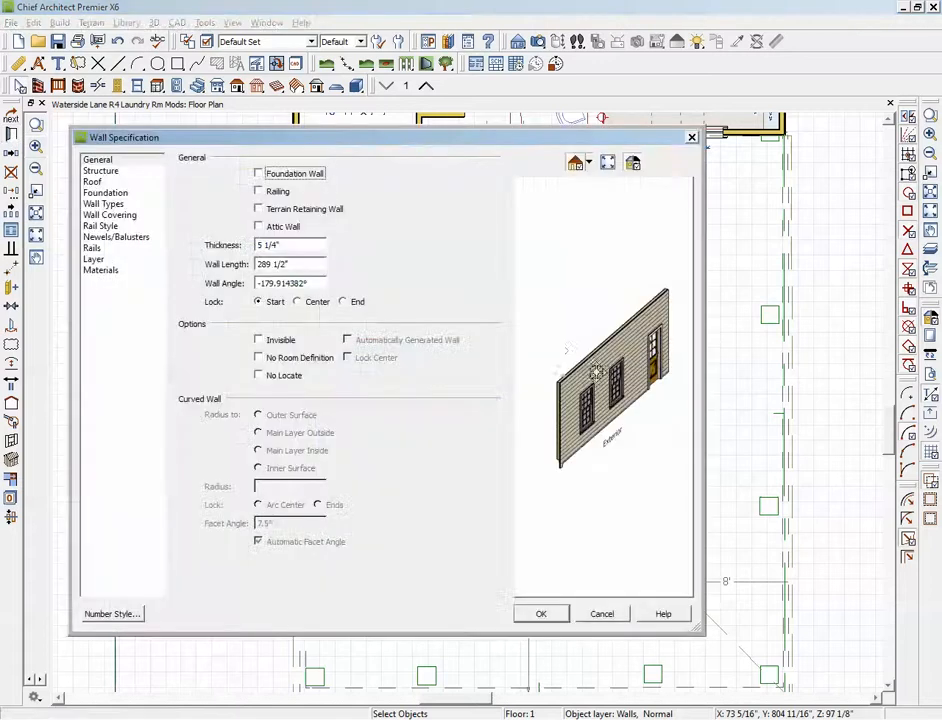
{"action": "left_click", "coordinate": [110, 162]}
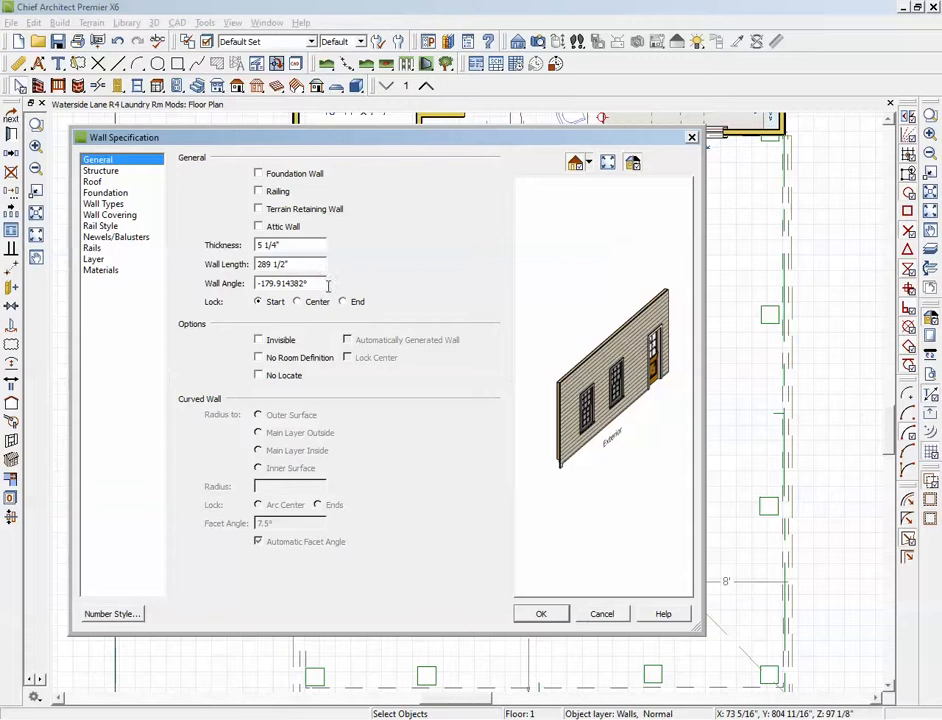
{"action": "left_click_drag", "start_coordinate": [328, 285], "coordinate": [194, 285]}
{"action": "type", "text": "18"}
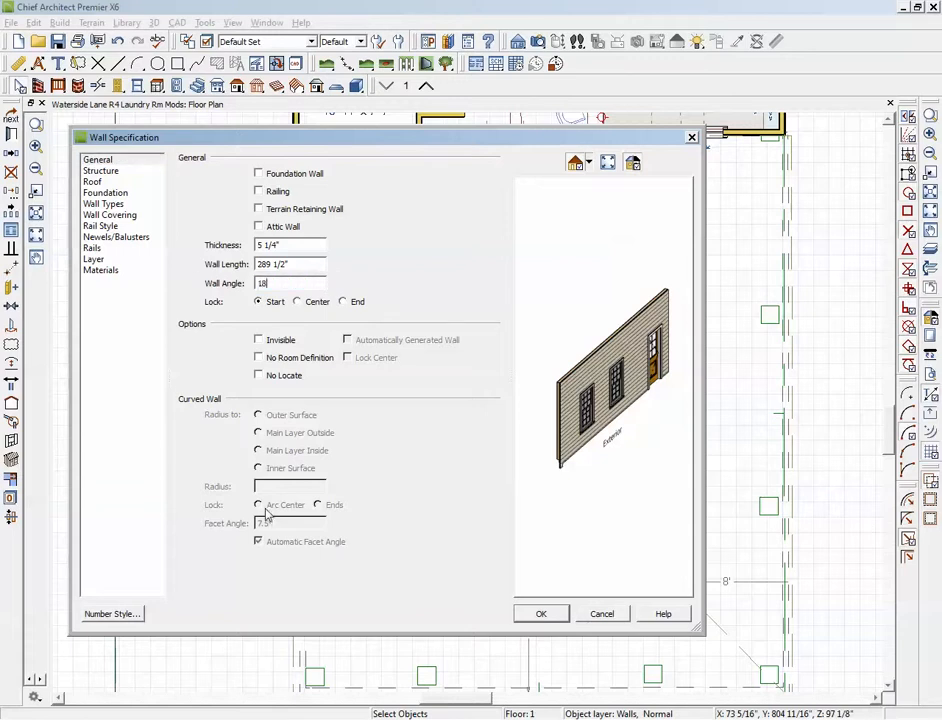
{"action": "type", "text": "0"}
{"action": "left_click", "coordinate": [565, 617]}
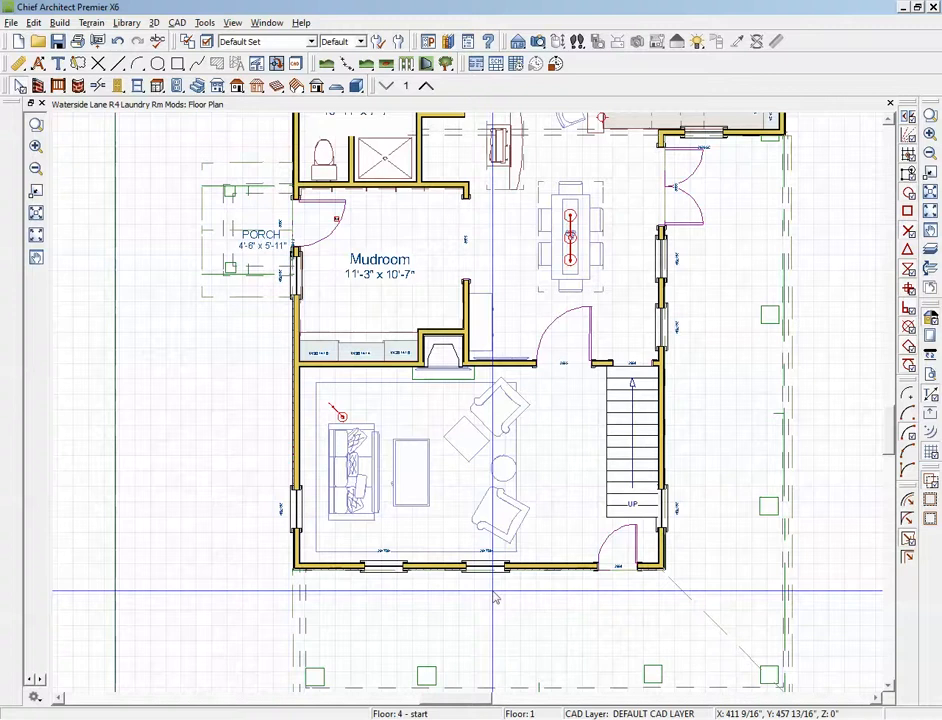
Set the wall angle of the exterior wall running beside the stairs and dining area to -90°.
{"action": "left_click", "coordinate": [632, 450]}
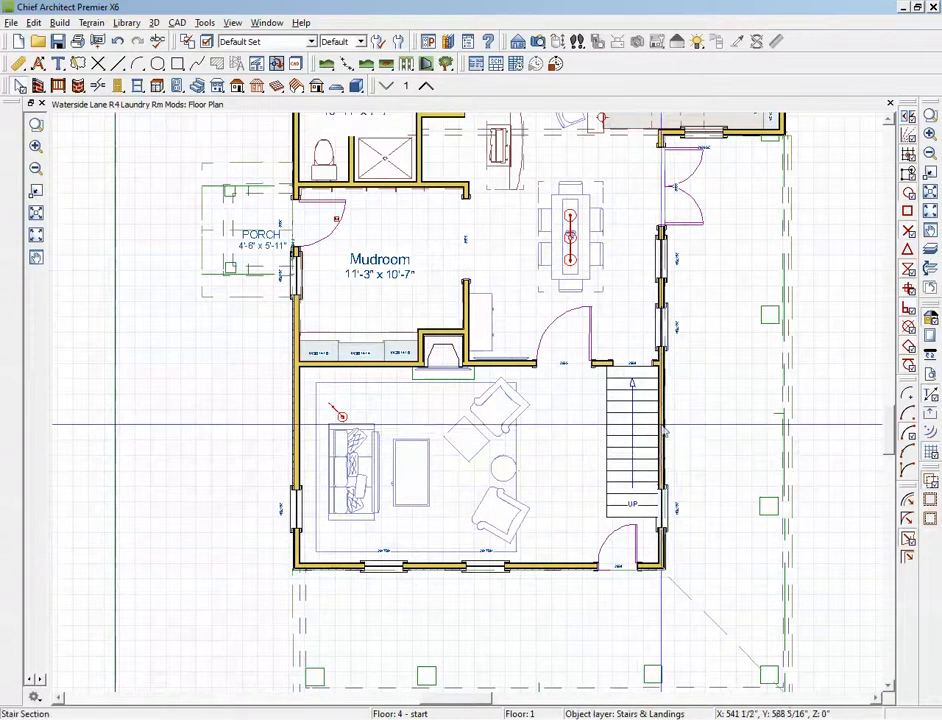
{"action": "left_click", "coordinate": [668, 552]}
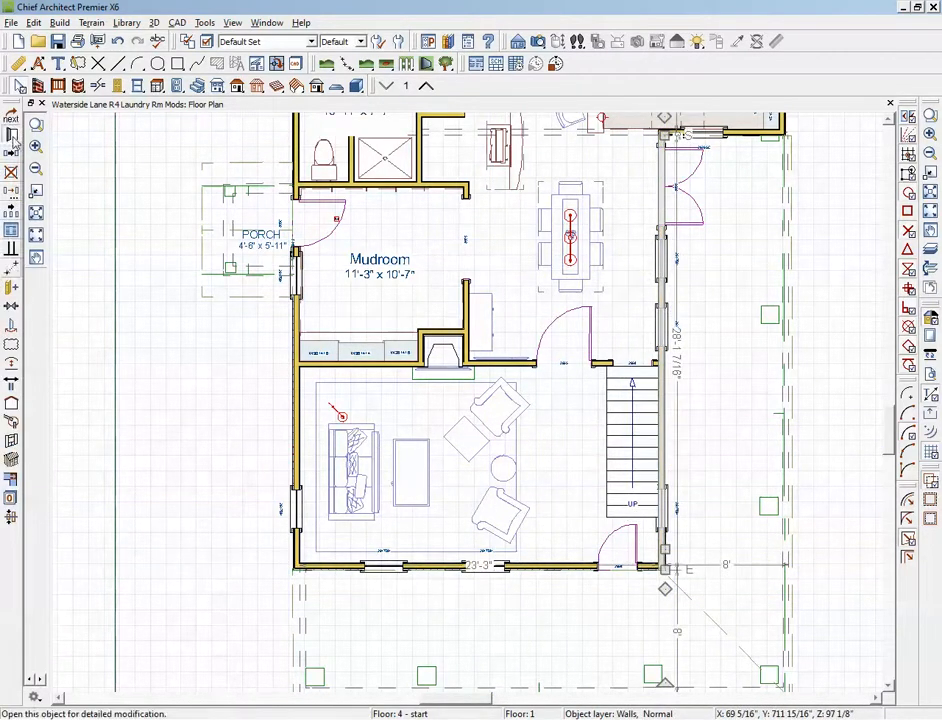
{"action": "left_click", "coordinate": [40, 124]}
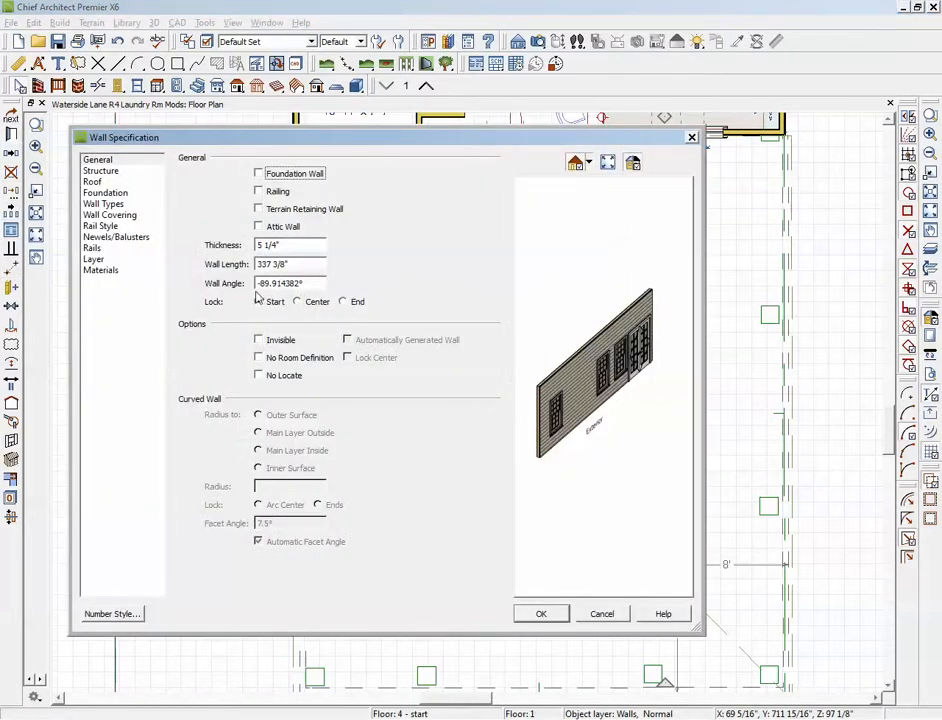
{"action": "left_click_drag", "start_coordinate": [259, 285], "coordinate": [343, 284]}
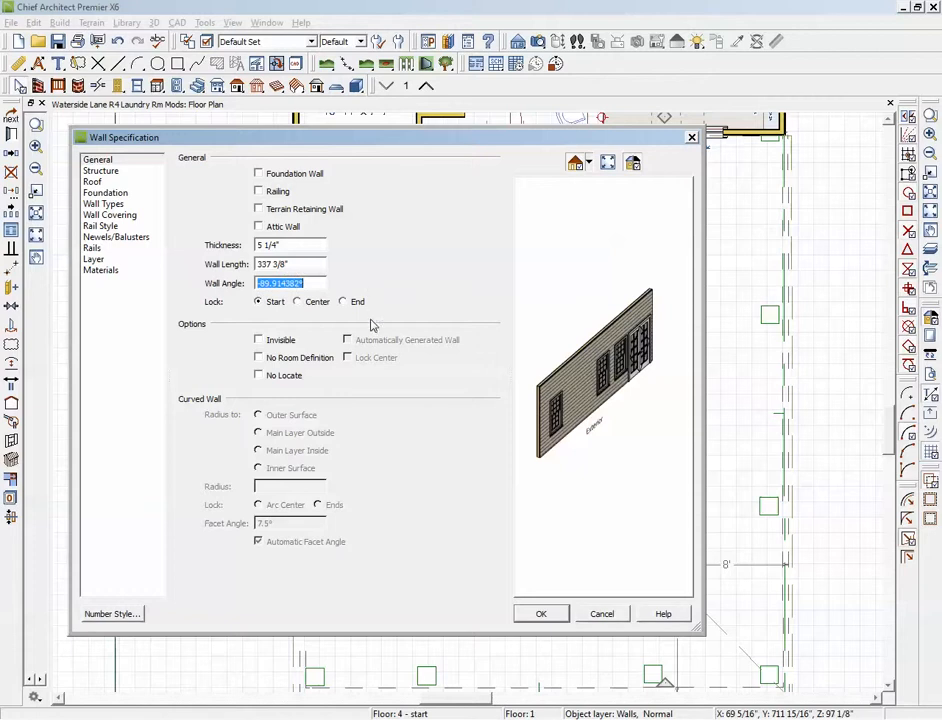
{"action": "type", "text": "-90"}
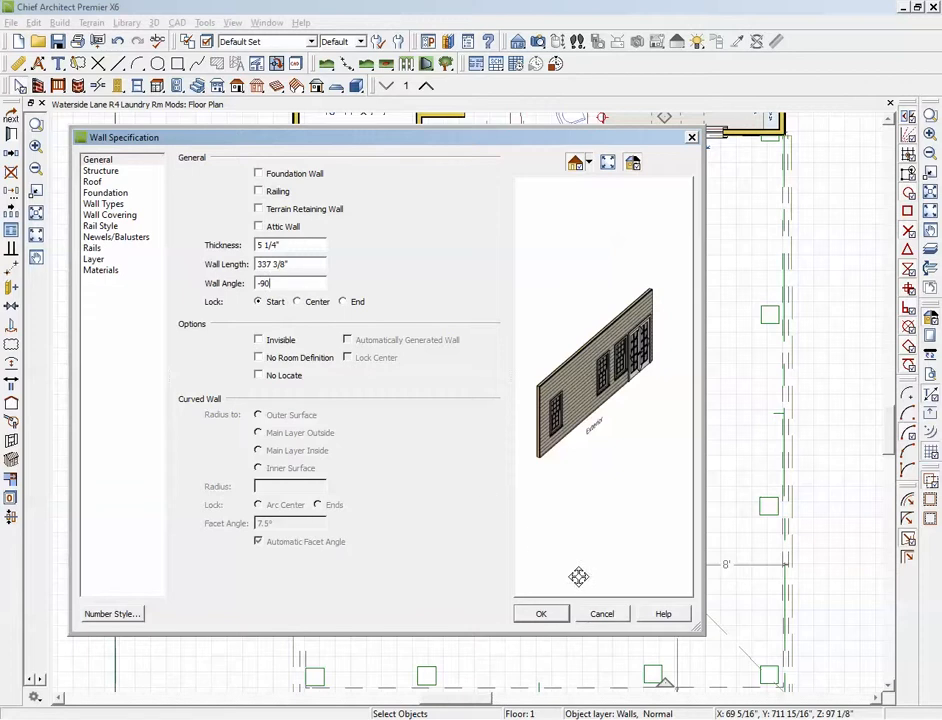
{"action": "left_click", "coordinate": [550, 614]}
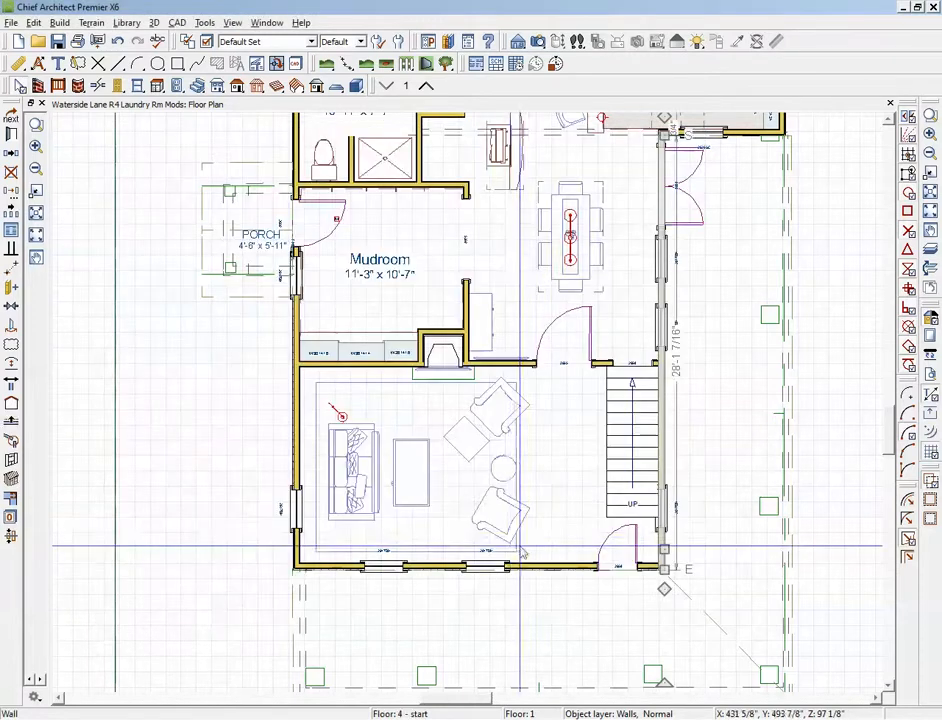
Set the wall angle of the exterior wall running along the living room and mudroom to 90.0°.
{"action": "left_click", "coordinate": [295, 435]}
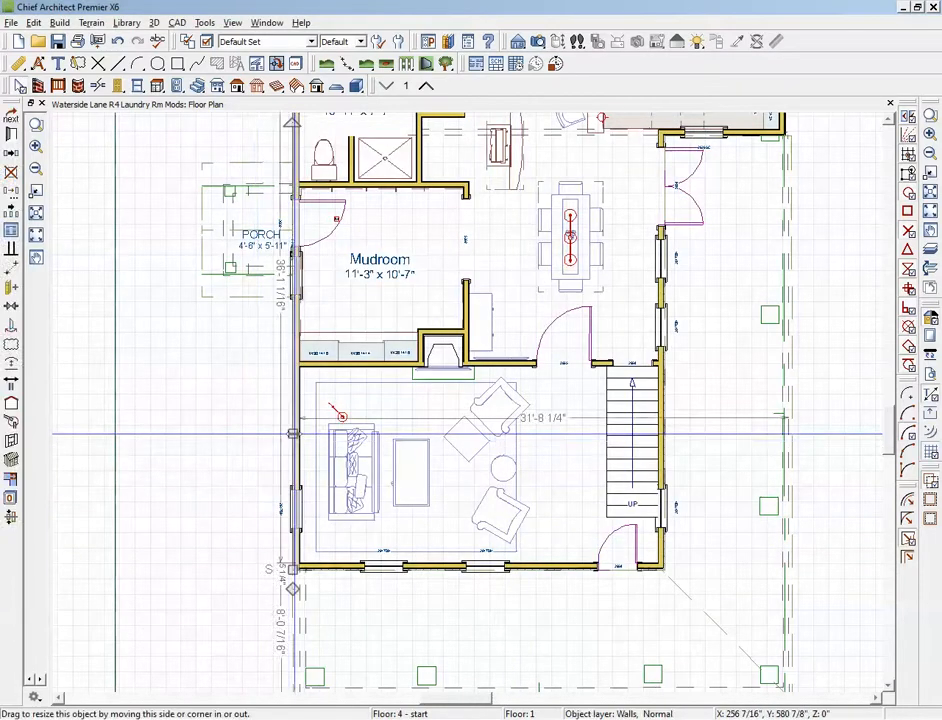
{"action": "left_click", "coordinate": [209, 353]}
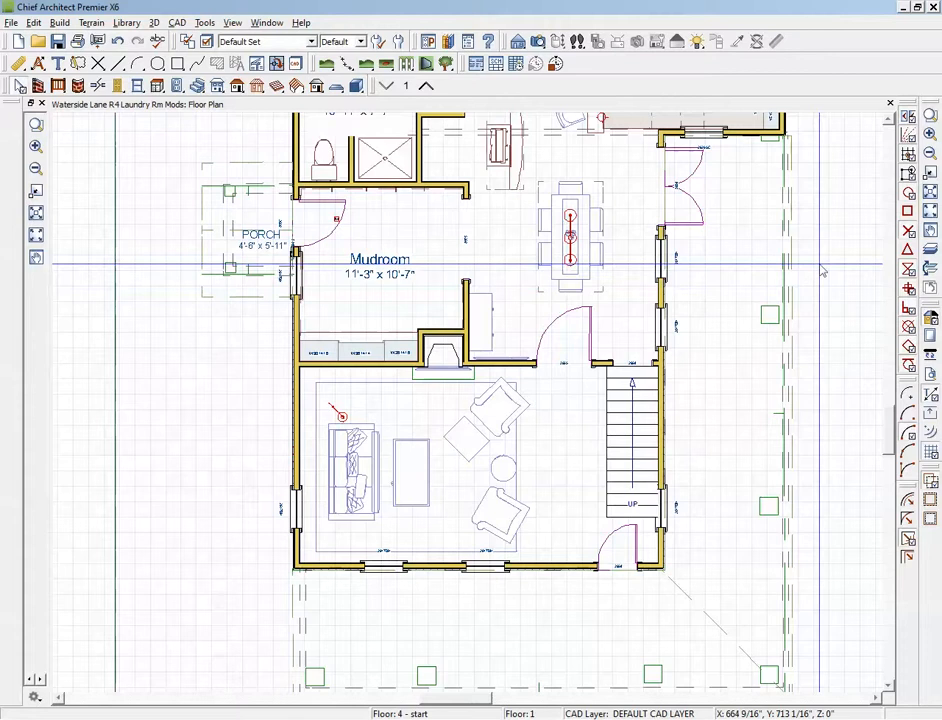
{"action": "left_click", "coordinate": [911, 138]}
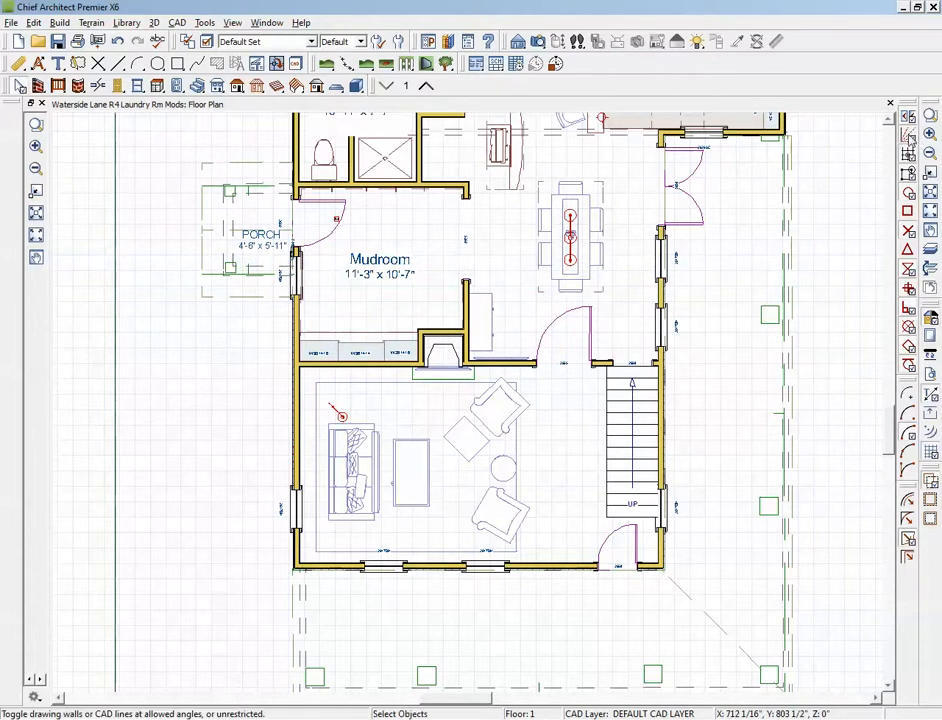
{"action": "left_click", "coordinate": [272, 390]}
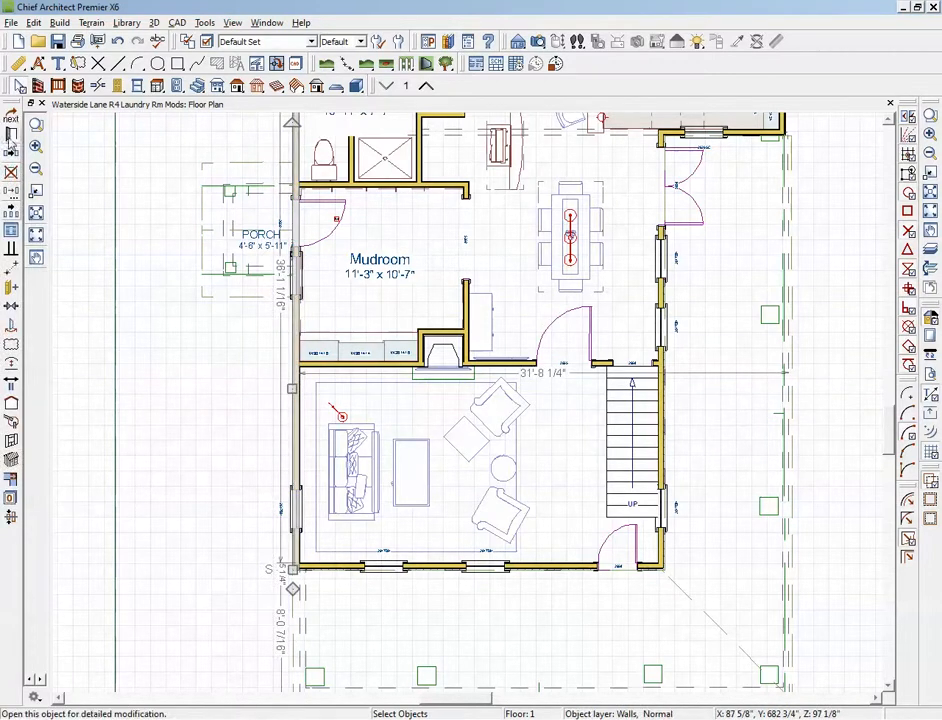
{"action": "left_click", "coordinate": [10, 137]}
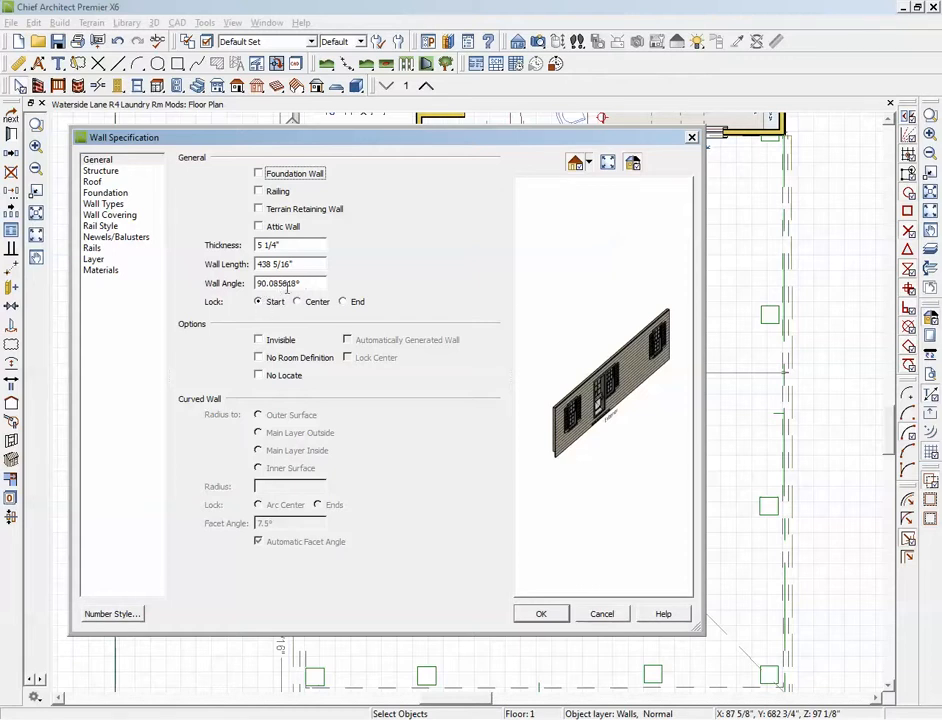
{"action": "left_click_drag", "start_coordinate": [269, 284], "coordinate": [302, 284]}
{"action": "type", "text": "0"}
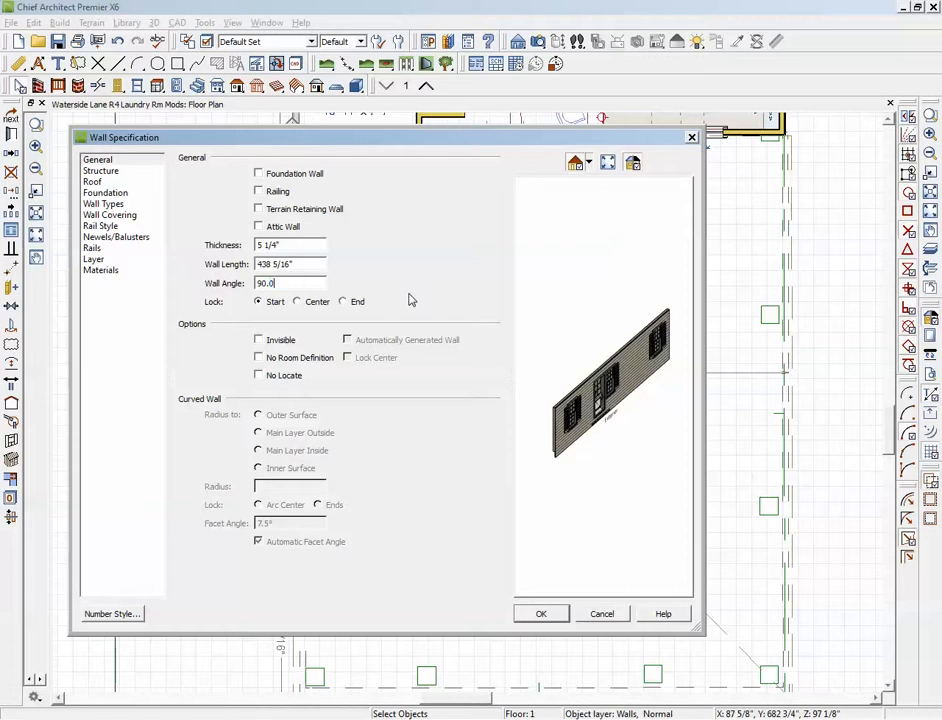
{"action": "left_click", "coordinate": [540, 614]}
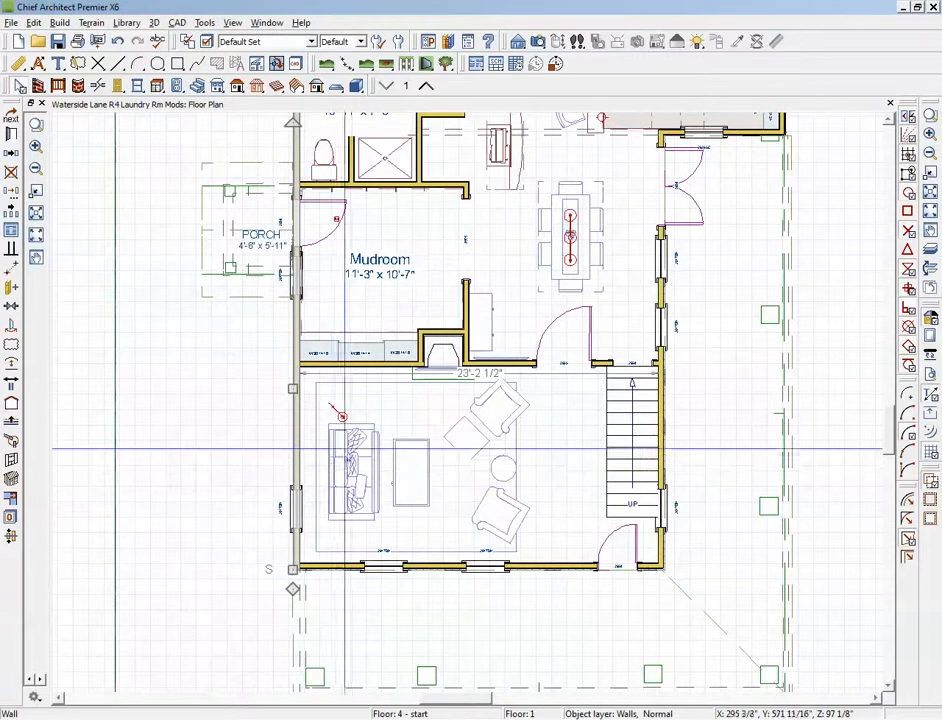
Straighten the rear exterior wall of the office by setting its wall angle to 0.0°.
{"action": "key", "text": "F6"}
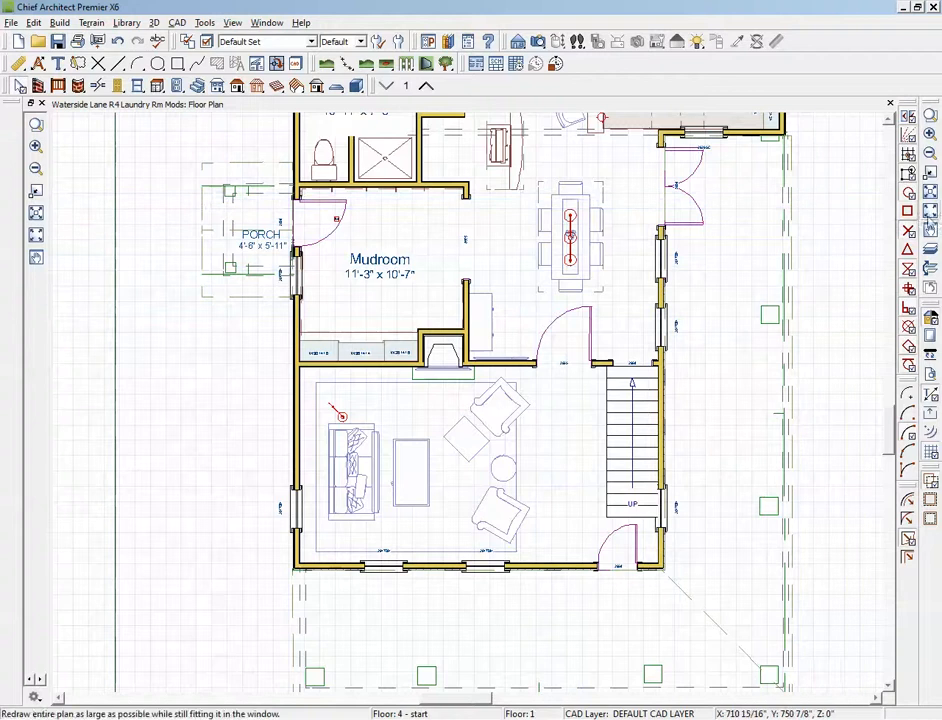
{"action": "scroll", "coordinate": [400, 393], "scroll_direction": "up", "scroll_amount": 1}
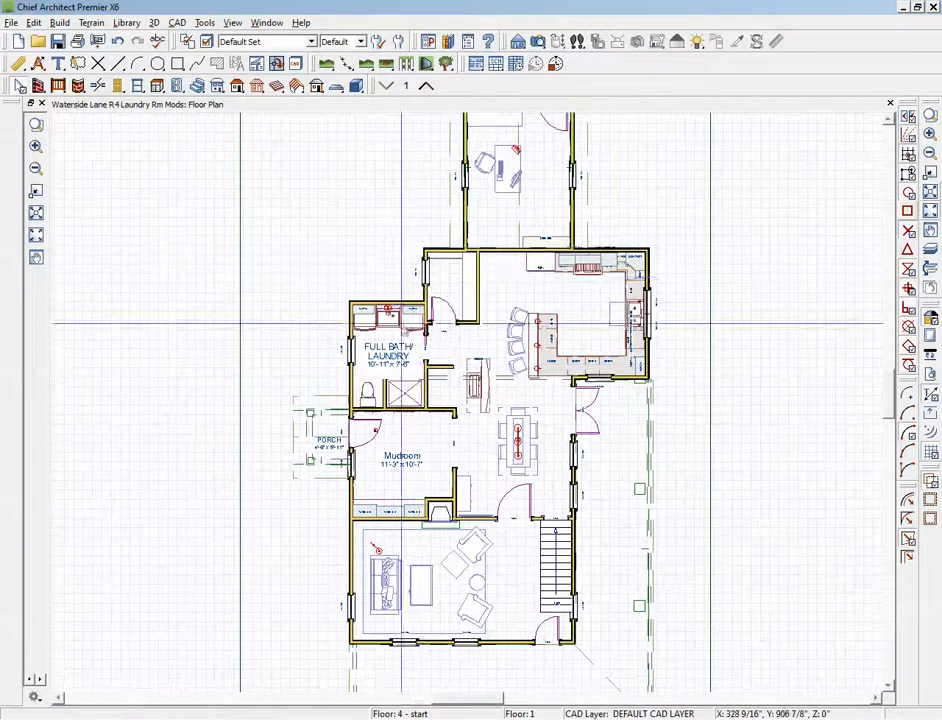
{"action": "scroll", "coordinate": [417, 279], "scroll_direction": "down", "scroll_amount": 2}
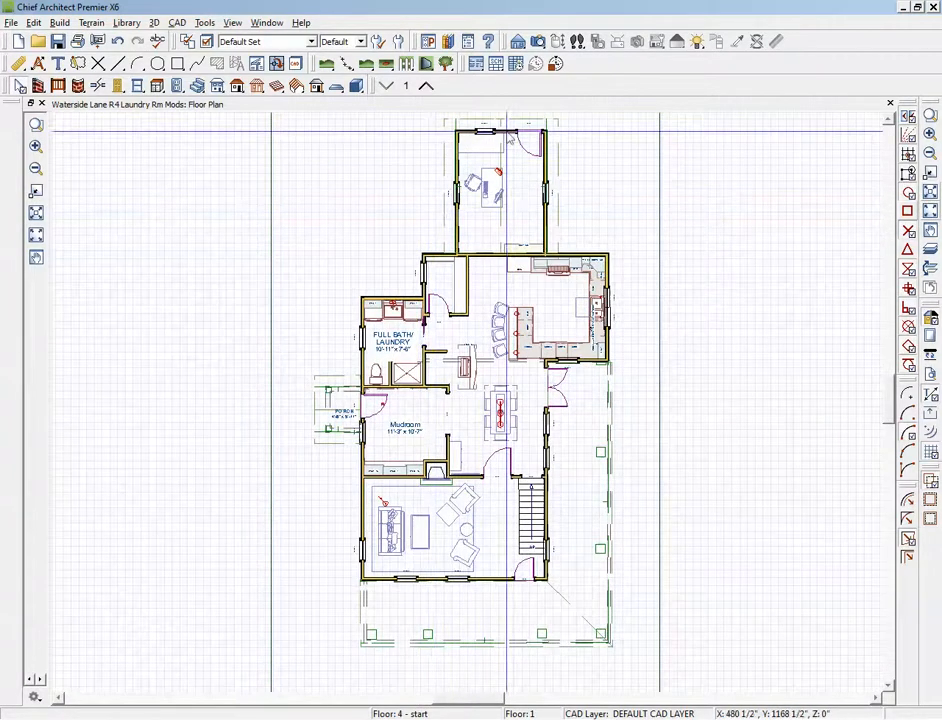
{"action": "left_click", "coordinate": [507, 130]}
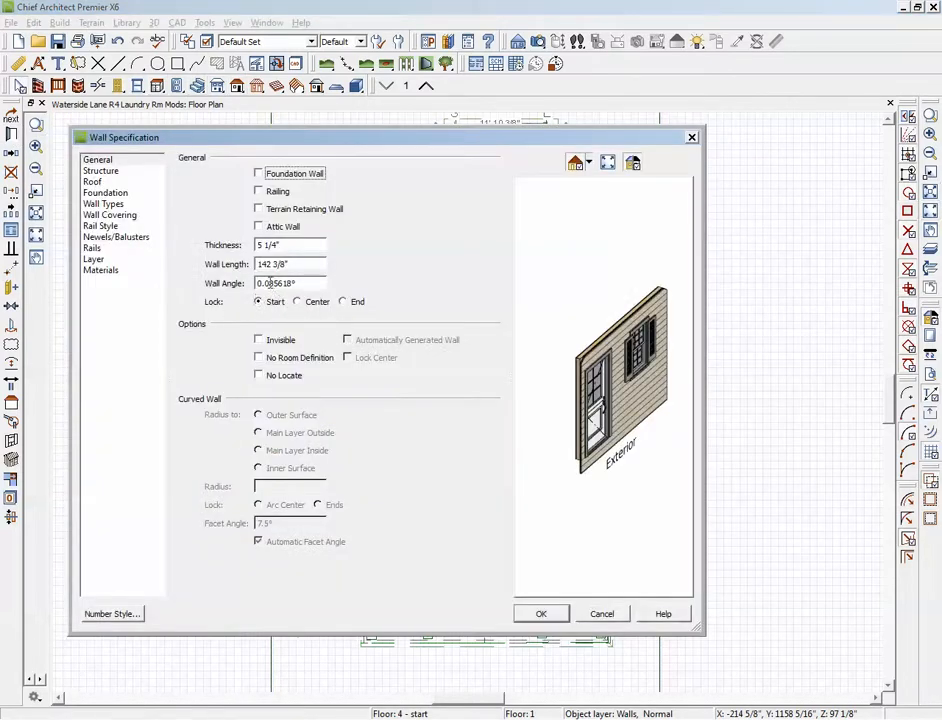
{"action": "left_click_drag", "start_coordinate": [269, 285], "coordinate": [379, 275]}
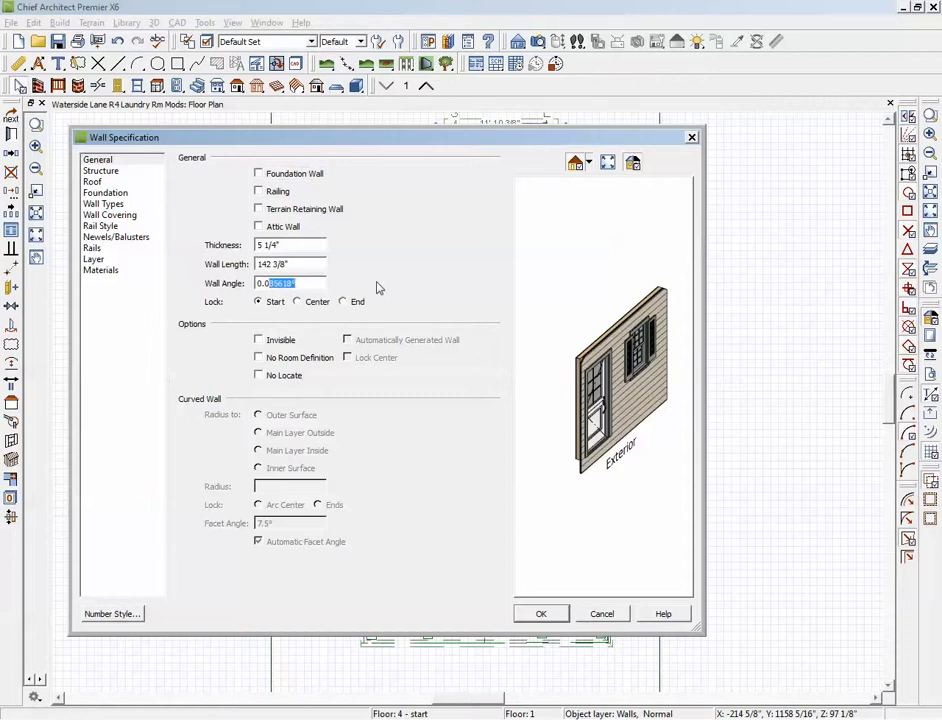
{"action": "key", "text": "Delete"}
{"action": "left_click", "coordinate": [523, 617]}
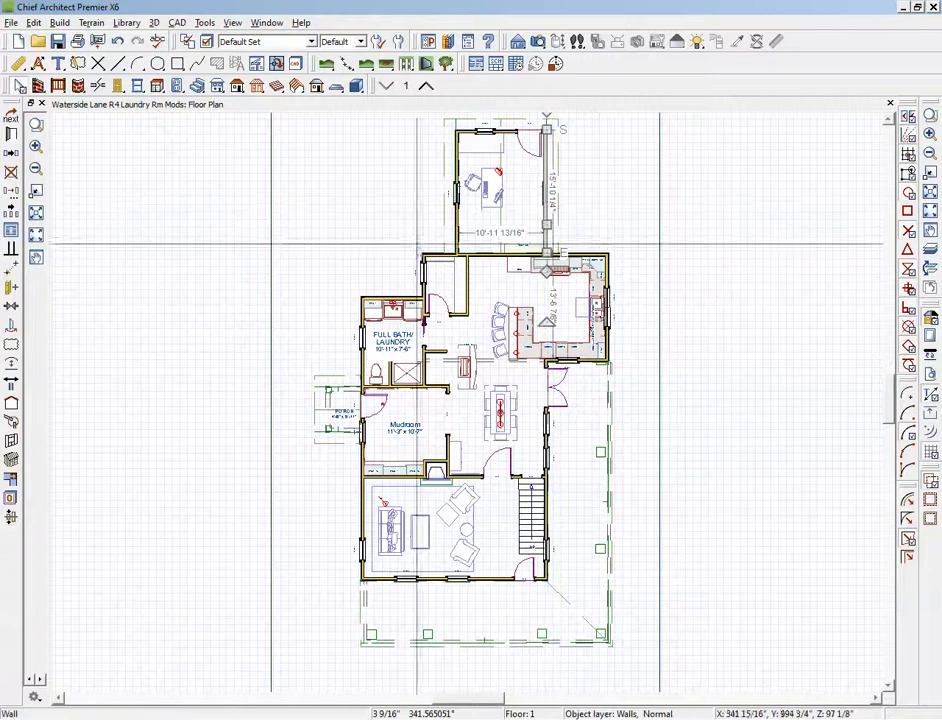
Set the wall angle of the office's right side exterior wall to -90°.
{"action": "left_click", "coordinate": [55, 176]}
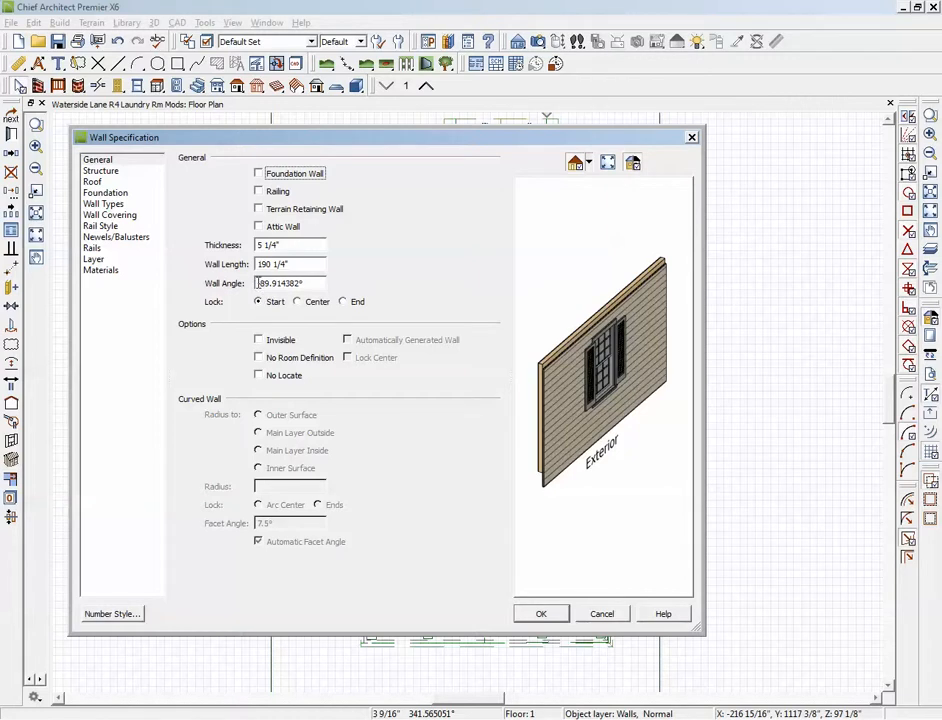
{"action": "double_click", "coordinate": [261, 283]}
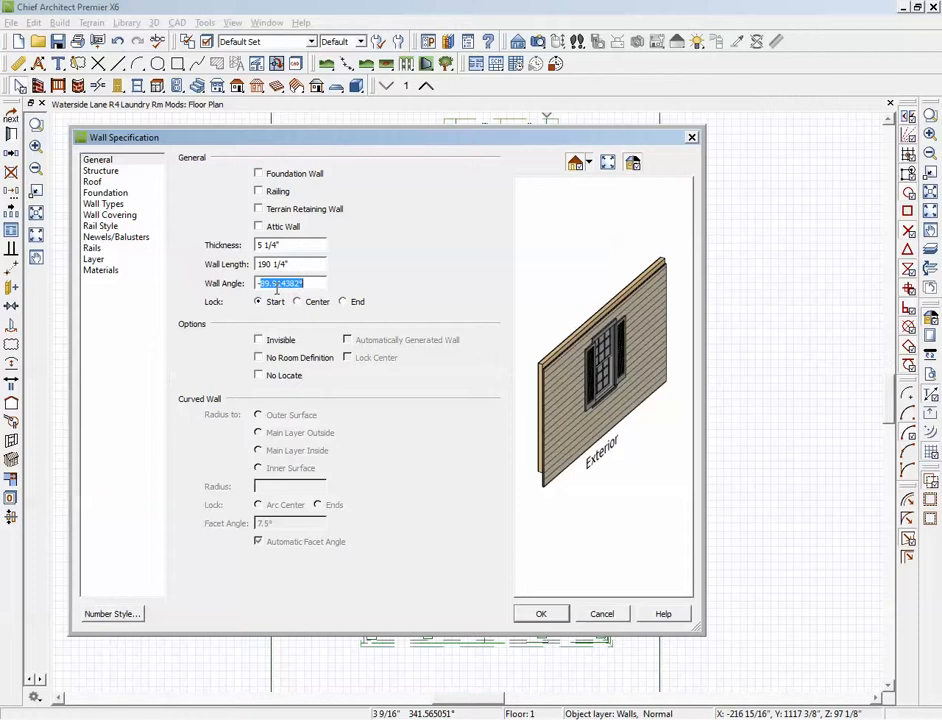
{"action": "type", "text": "-90"}
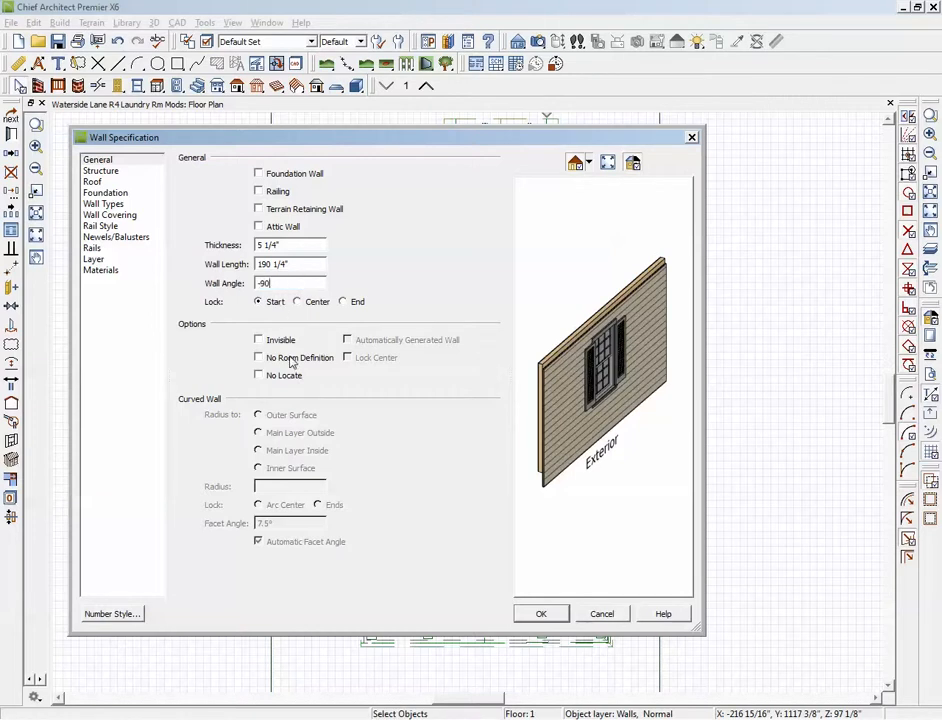
{"action": "left_click", "coordinate": [541, 614]}
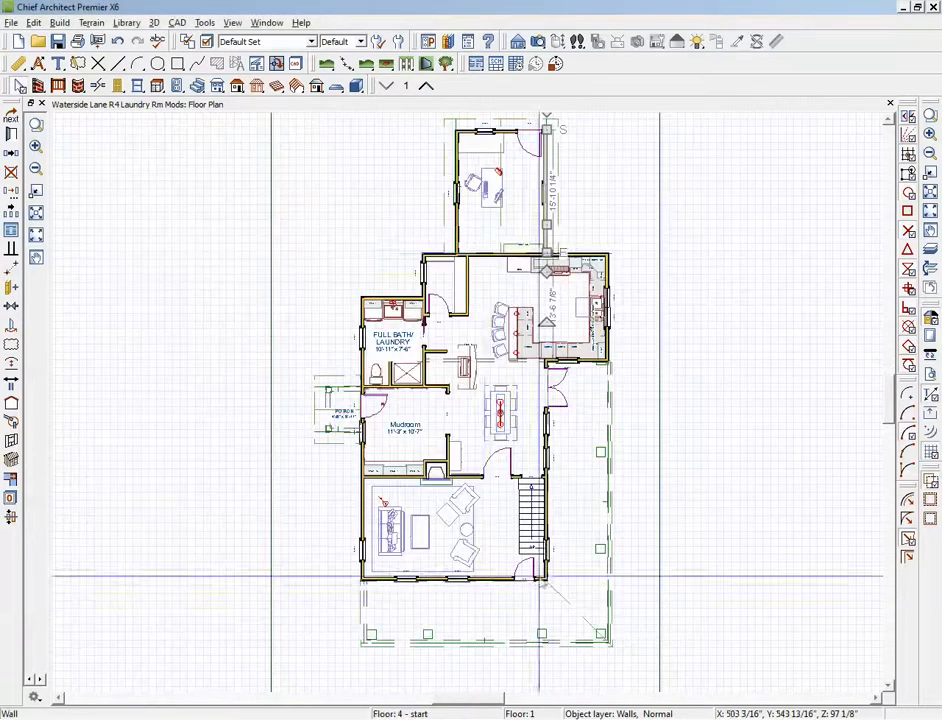
Set the wall angle of the office's left side exterior wall to 90°.
{"action": "left_click", "coordinate": [454, 215]}
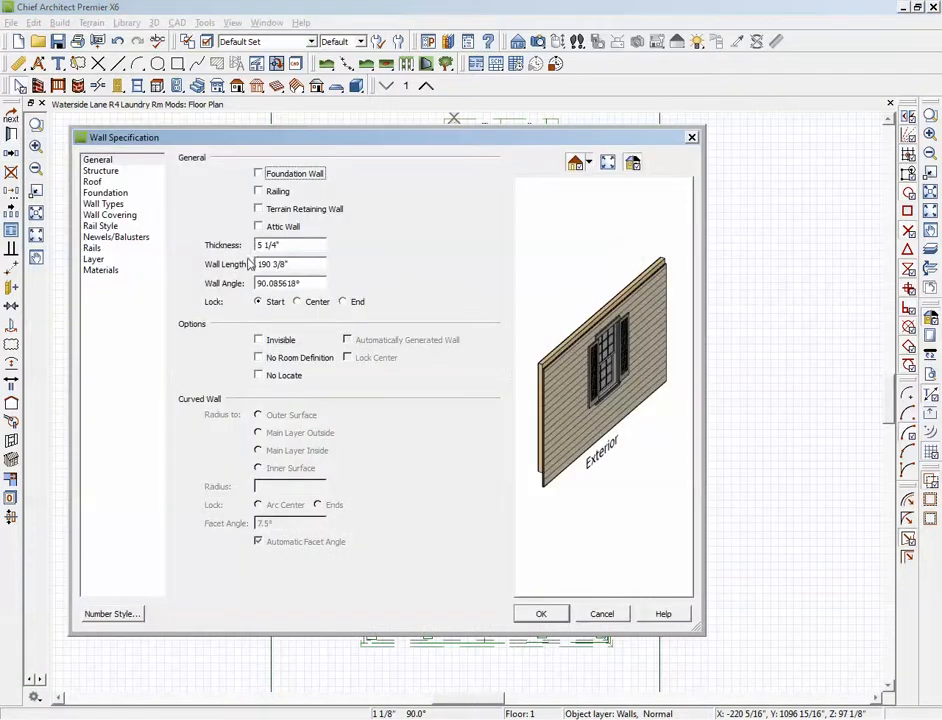
{"action": "left_click_drag", "start_coordinate": [268, 284], "coordinate": [312, 285]}
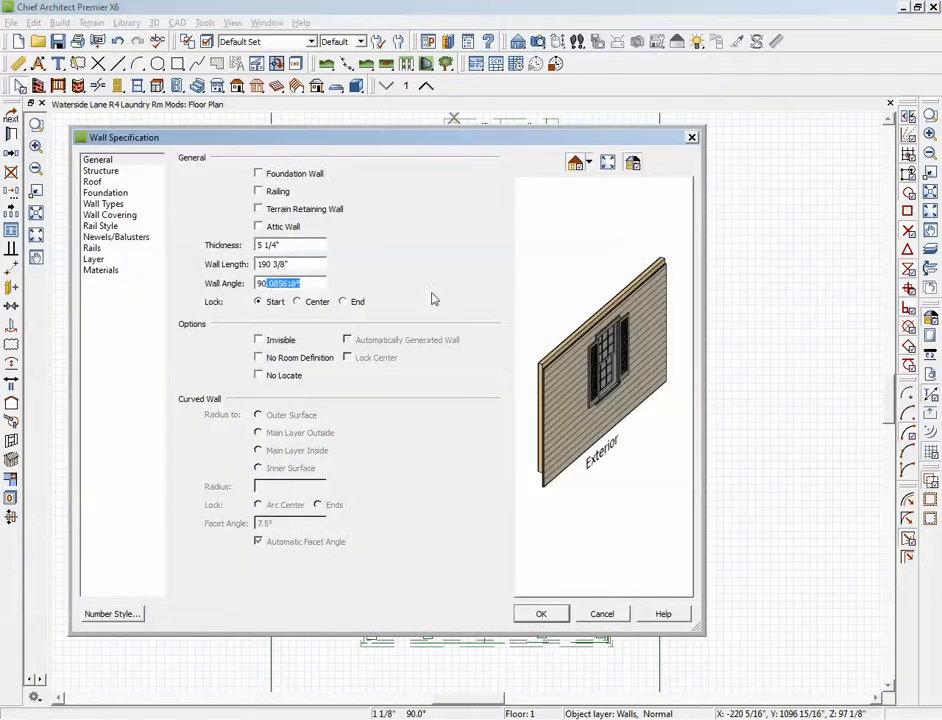
{"action": "key", "text": "Delete"}
{"action": "left_click", "coordinate": [538, 613]}
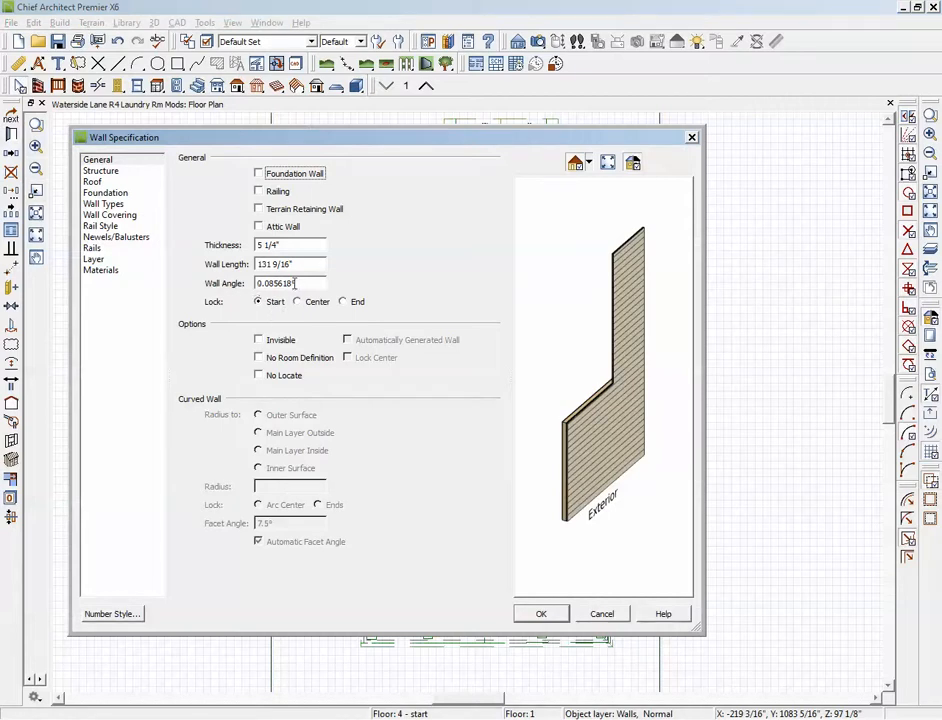
Set the wall angle of the 131 9/16" long exterior wall with the stepped top edge to 0.0°.
{"action": "left_click_drag", "start_coordinate": [293, 283], "coordinate": [280, 283]}
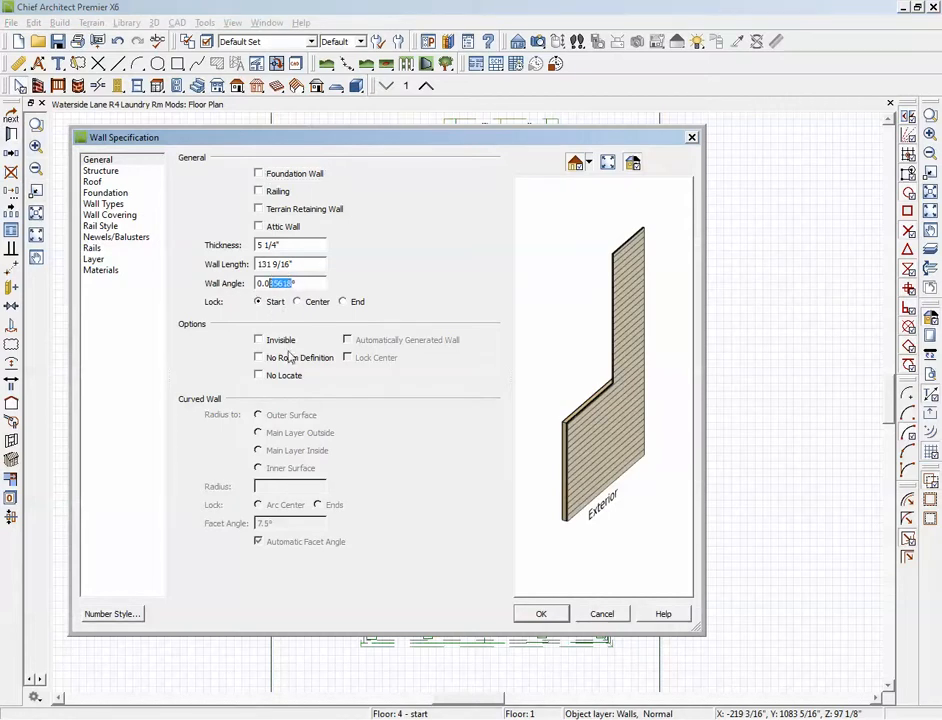
{"action": "key", "text": "Delete"}
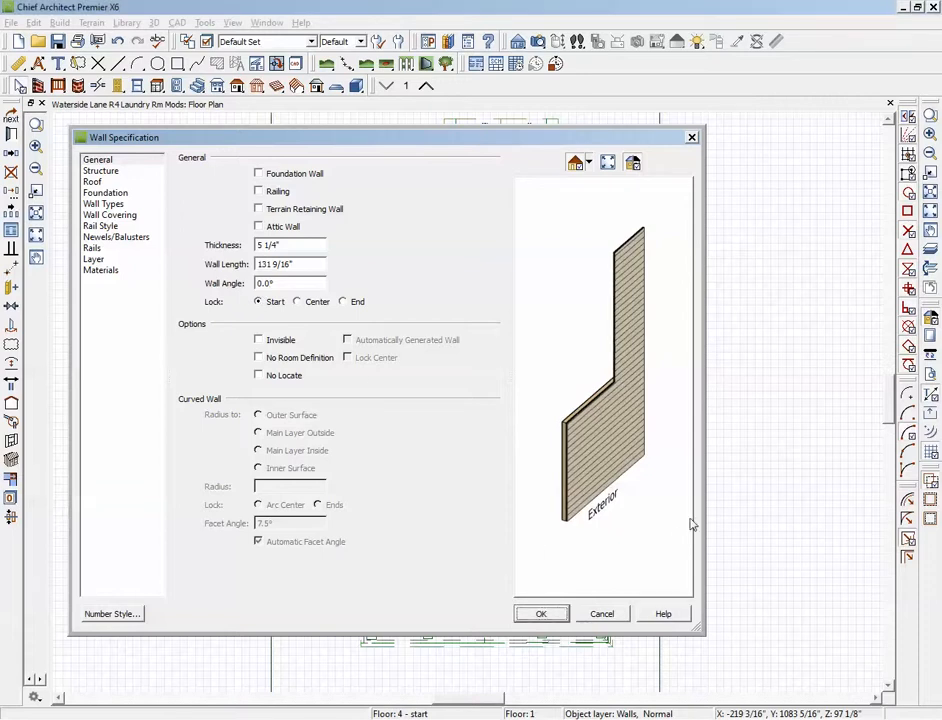
{"action": "left_click", "coordinate": [541, 613]}
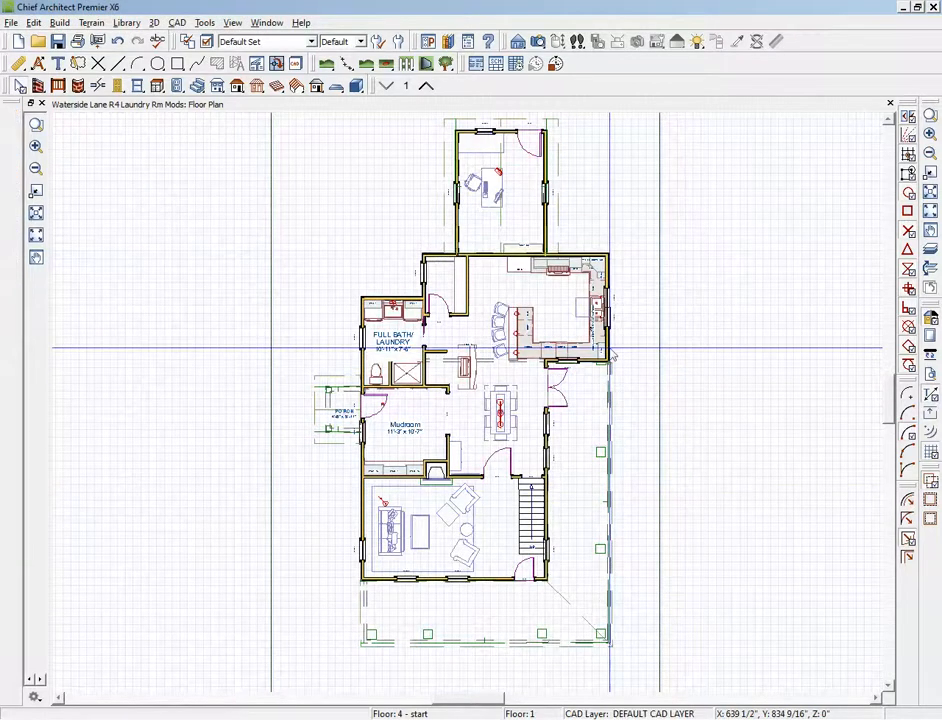
Set the wall angle of the kitchen's right side exterior wall to -90°.
{"action": "left_click", "coordinate": [610, 318]}
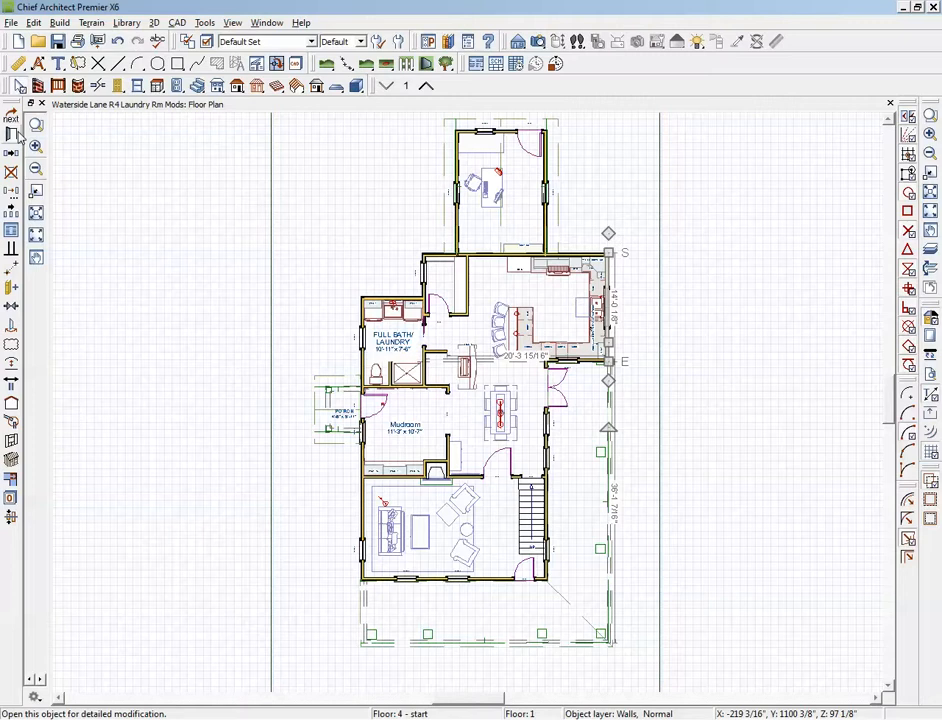
{"action": "left_click", "coordinate": [46, 167]}
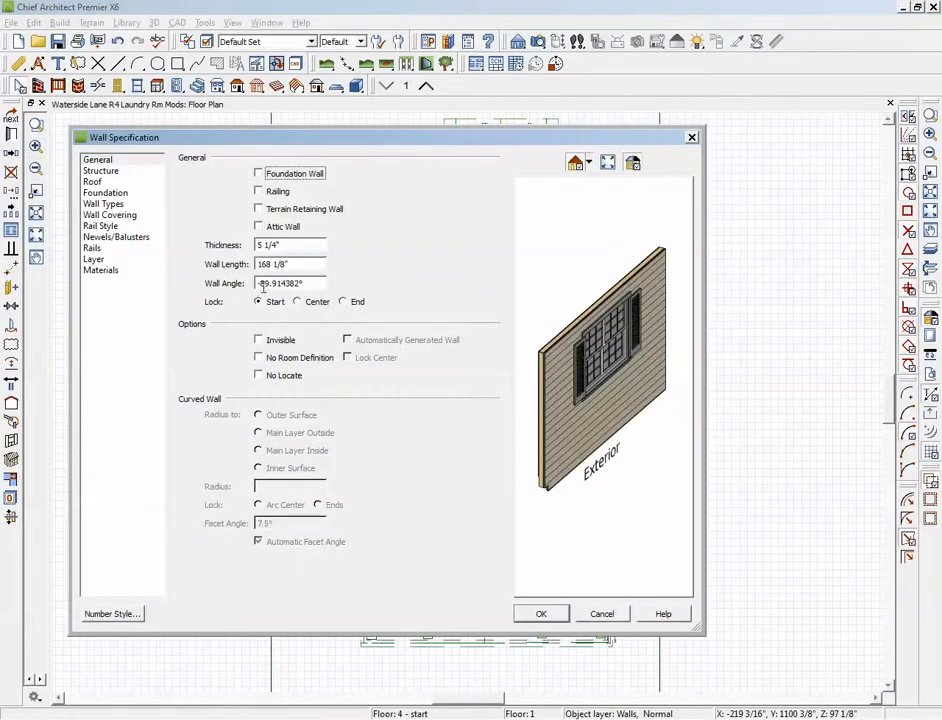
{"action": "left_click_drag", "start_coordinate": [262, 284], "coordinate": [381, 280]}
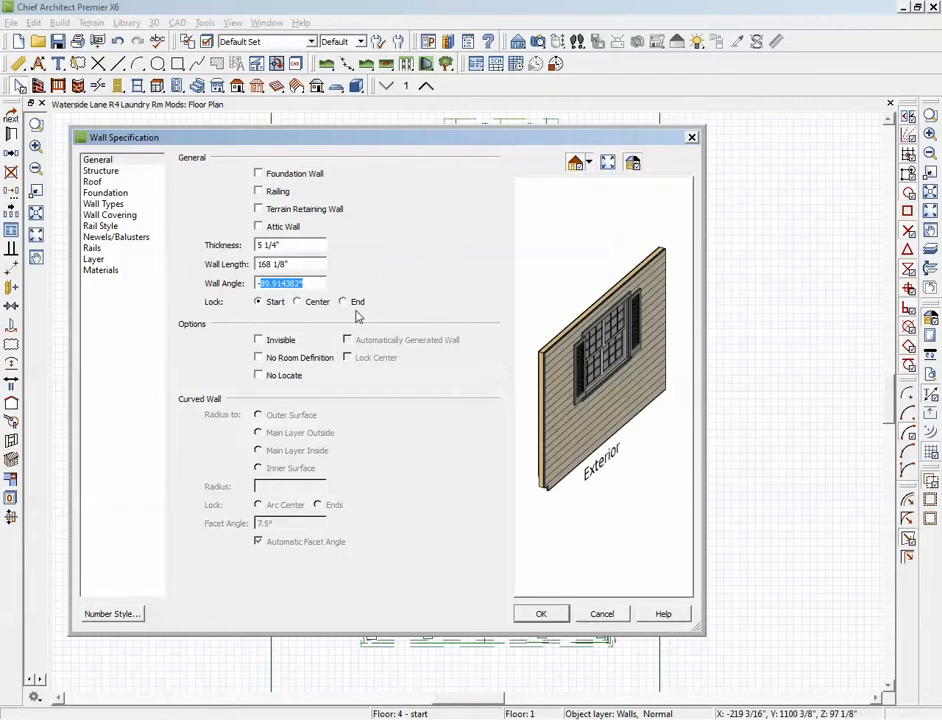
{"action": "type", "text": "90"}
{"action": "left_click", "coordinate": [539, 612]}
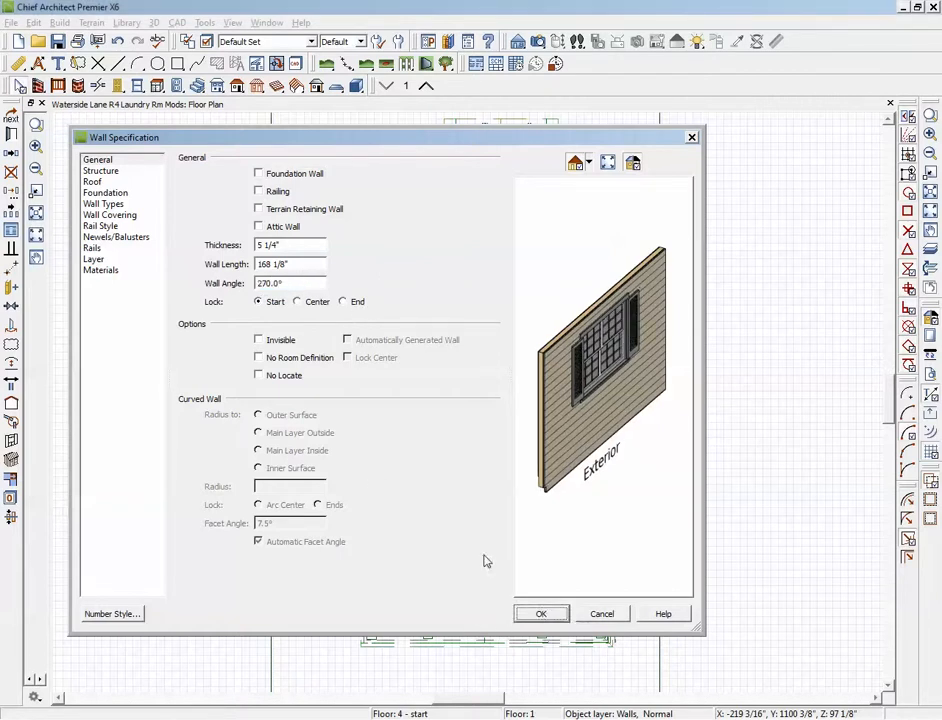
{"action": "key", "text": "Return"}
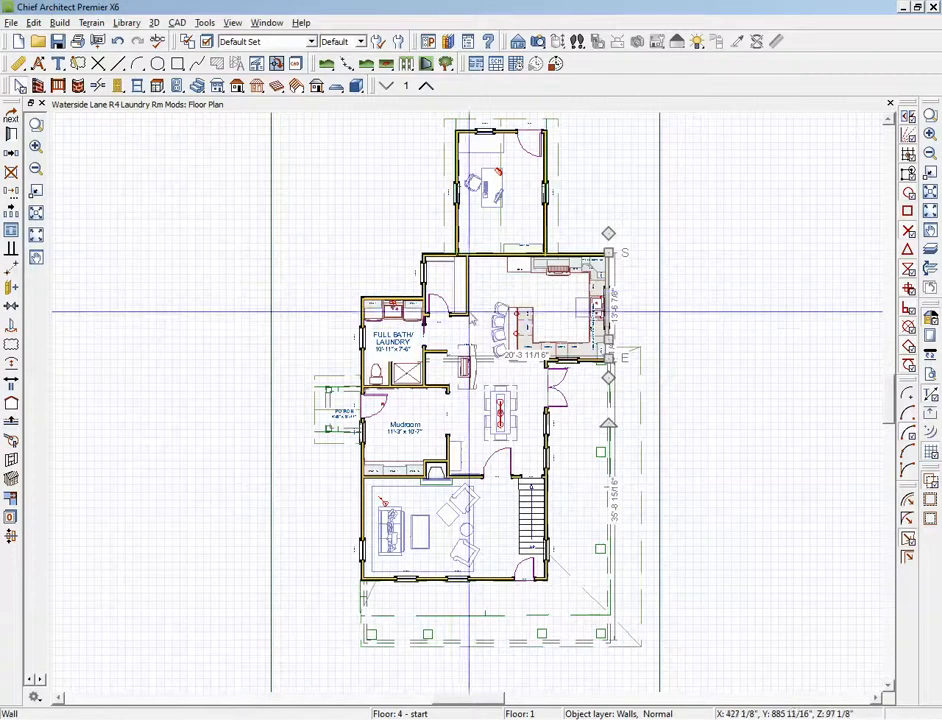
Check the wall angle of the exterior wall running alongside the dining area and the stairs.
{"action": "left_click", "coordinate": [553, 376]}
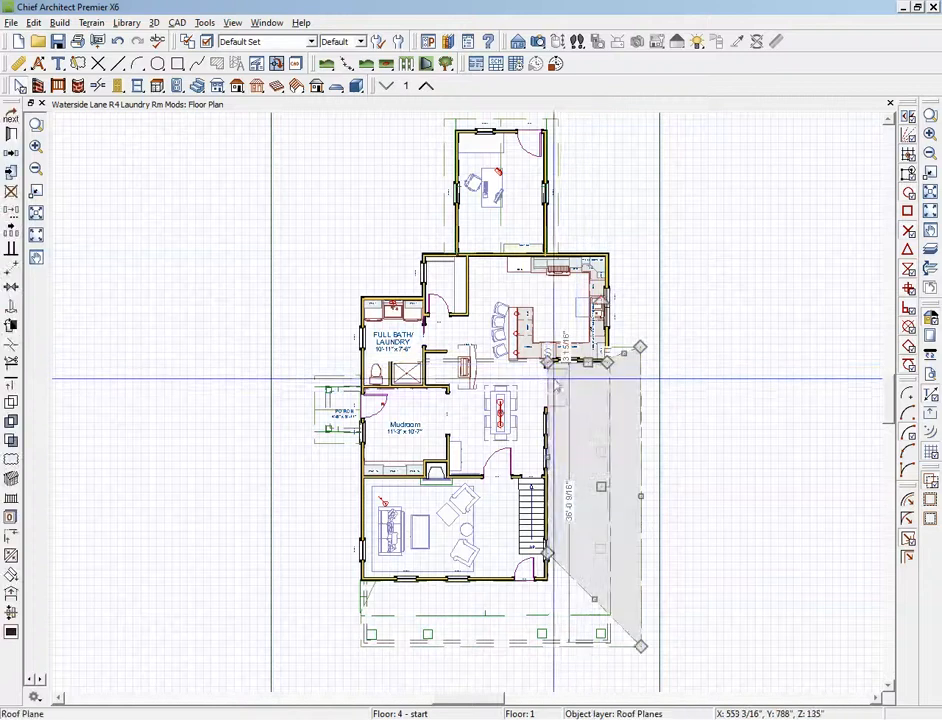
{"action": "left_click", "coordinate": [547, 442]}
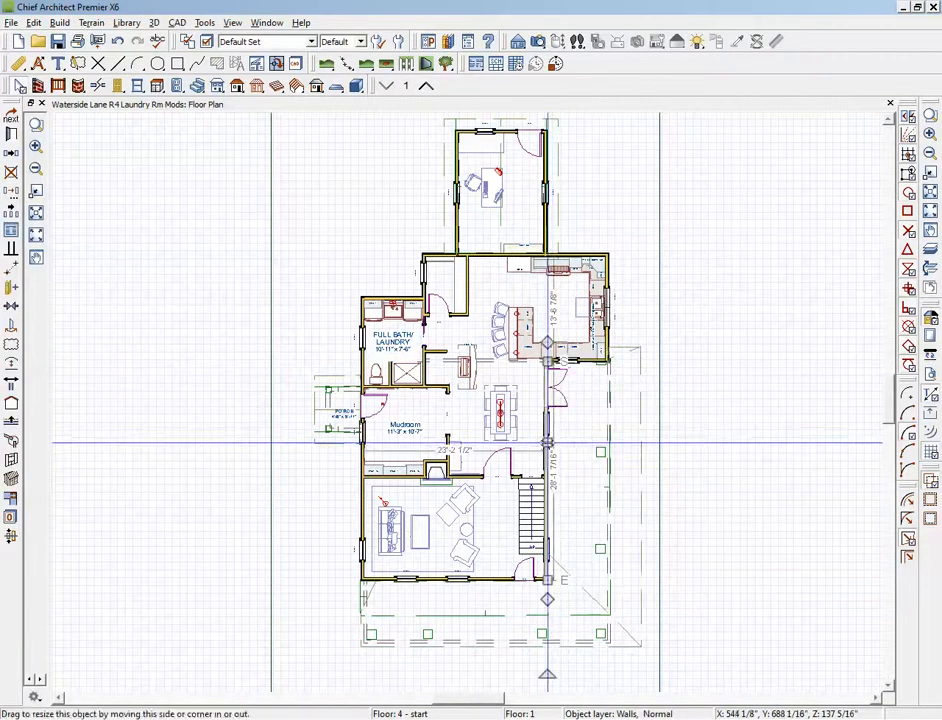
{"action": "left_click", "coordinate": [11, 136]}
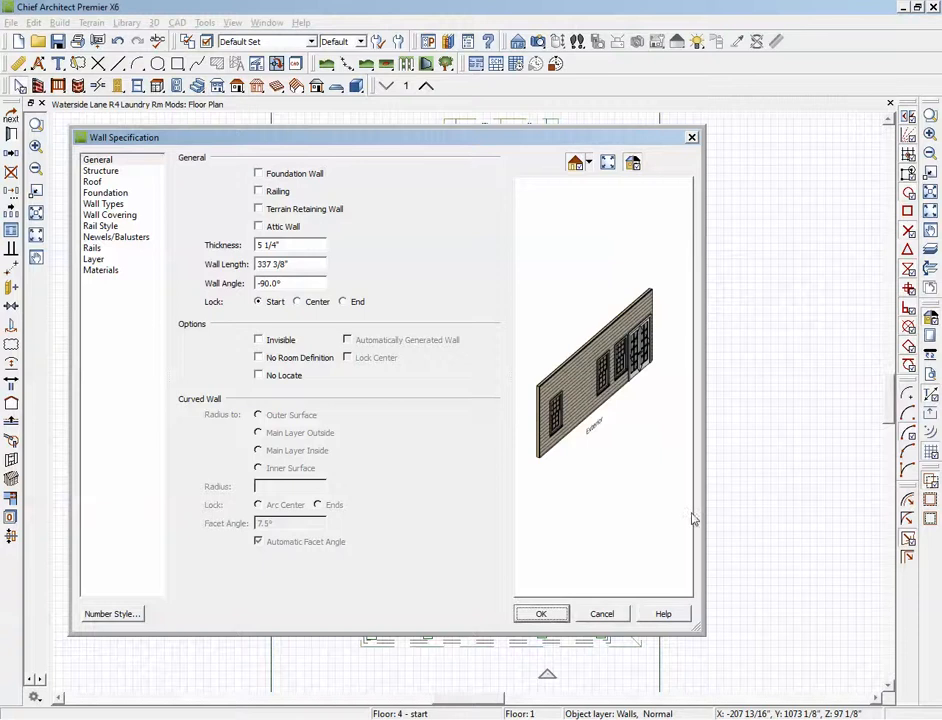
{"action": "key", "text": "Escape"}
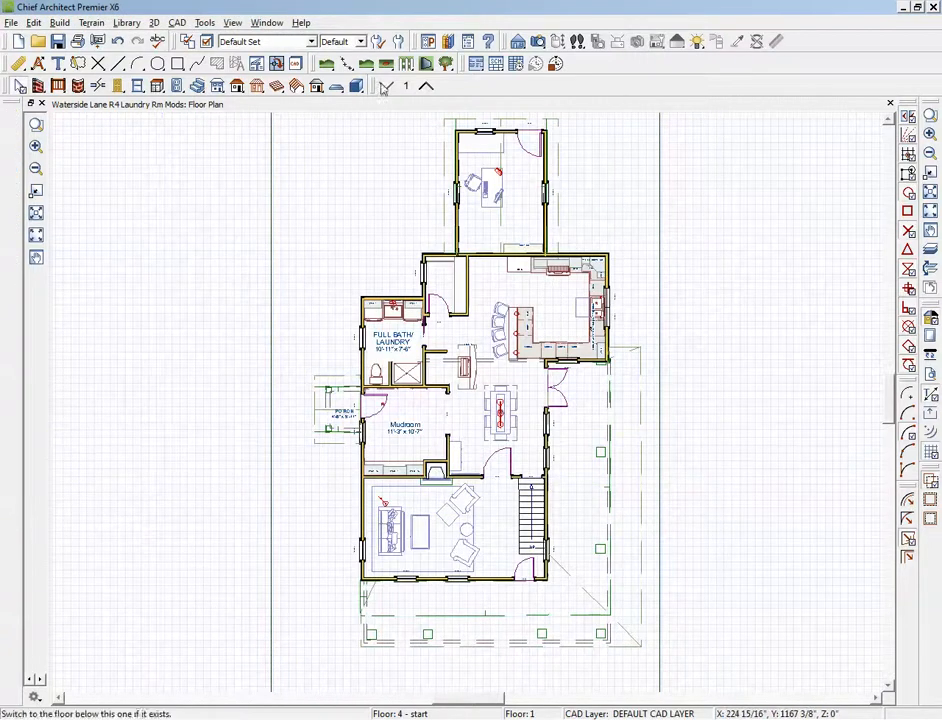
Create a perspective full overview of the house and examine the rear roof and the second-floor walls around the windows.
{"action": "left_click", "coordinate": [537, 41]}
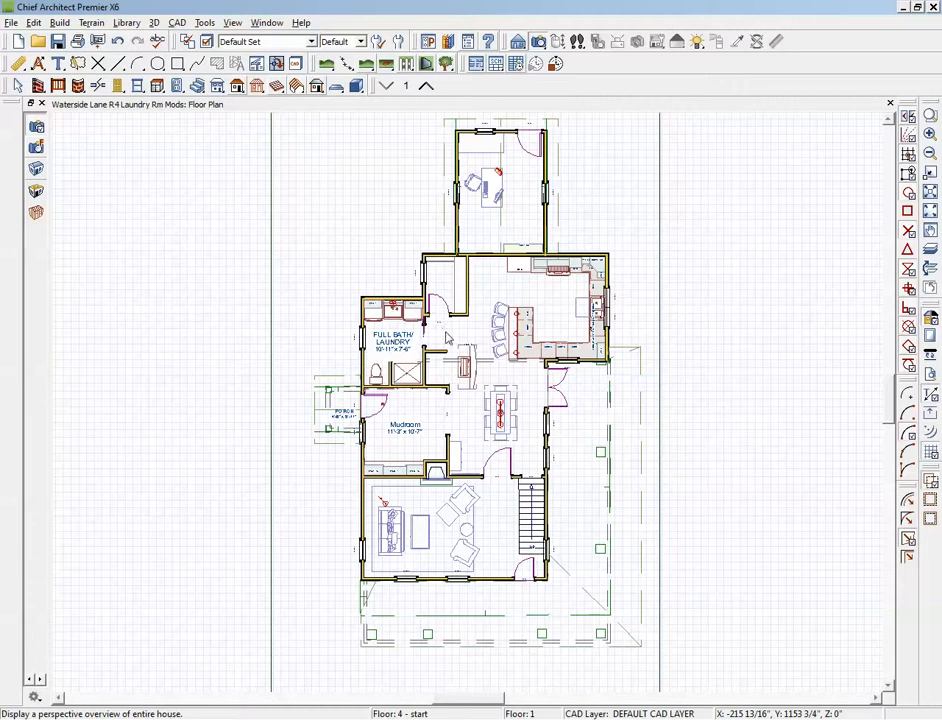
{"action": "left_click", "coordinate": [463, 354]}
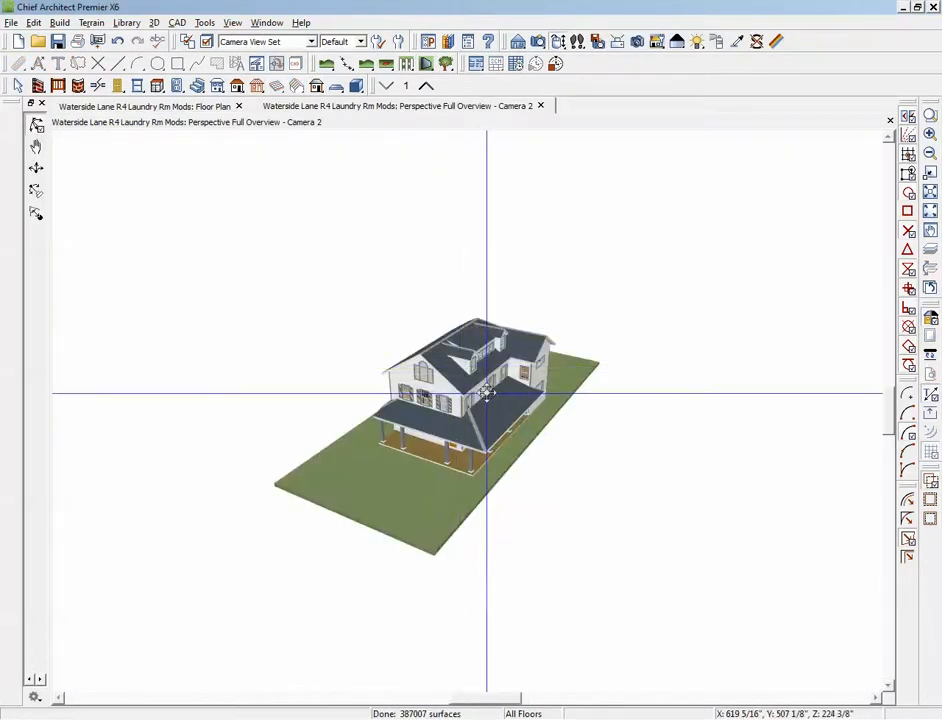
{"action": "left_click_drag", "start_coordinate": [486, 393], "coordinate": [451, 358]}
{"action": "scroll", "coordinate": [451, 358], "scroll_direction": "up", "scroll_amount": 10}
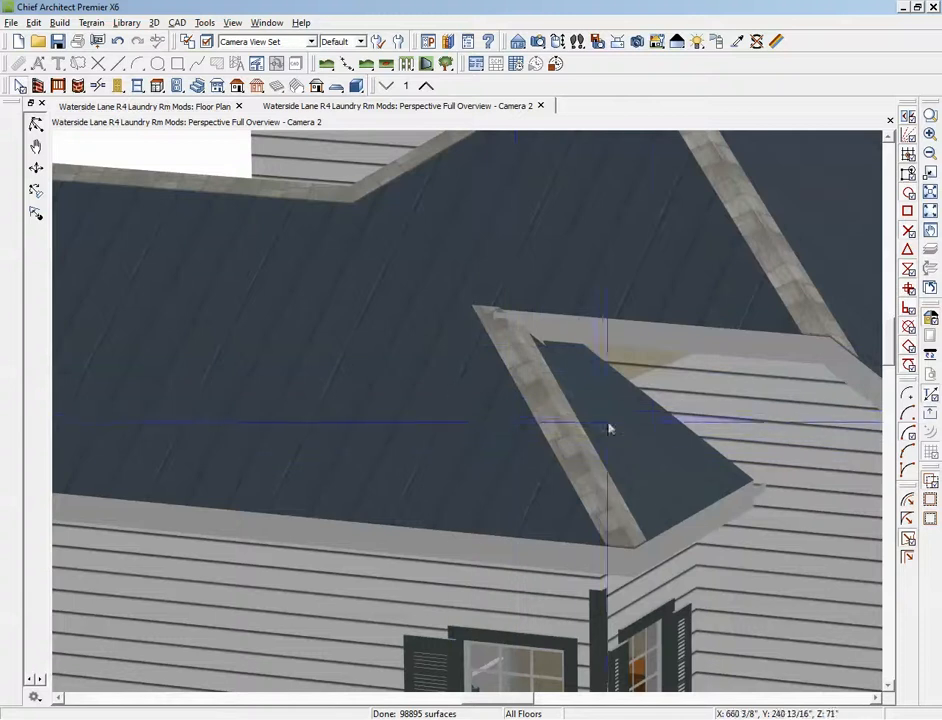
{"action": "scroll", "coordinate": [411, 410], "scroll_direction": "down", "scroll_amount": 2}
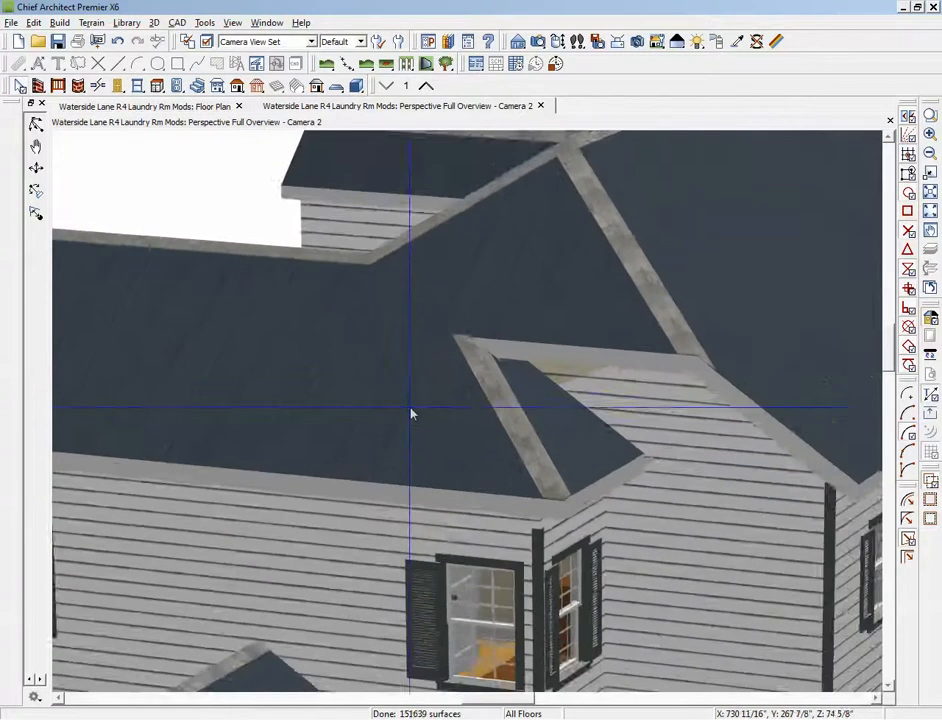
{"action": "scroll", "coordinate": [411, 413], "scroll_direction": "down", "scroll_amount": 2}
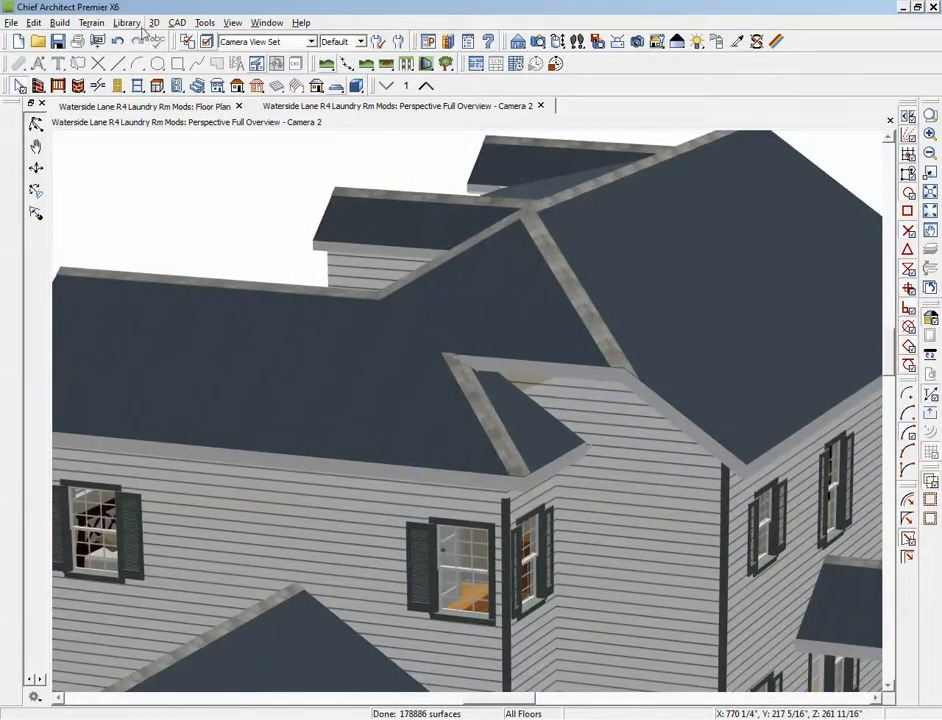
Review the default materials assigned to the roof, gutter and ridge cap in the Build Roof settings.
{"action": "left_click", "coordinate": [240, 90]}
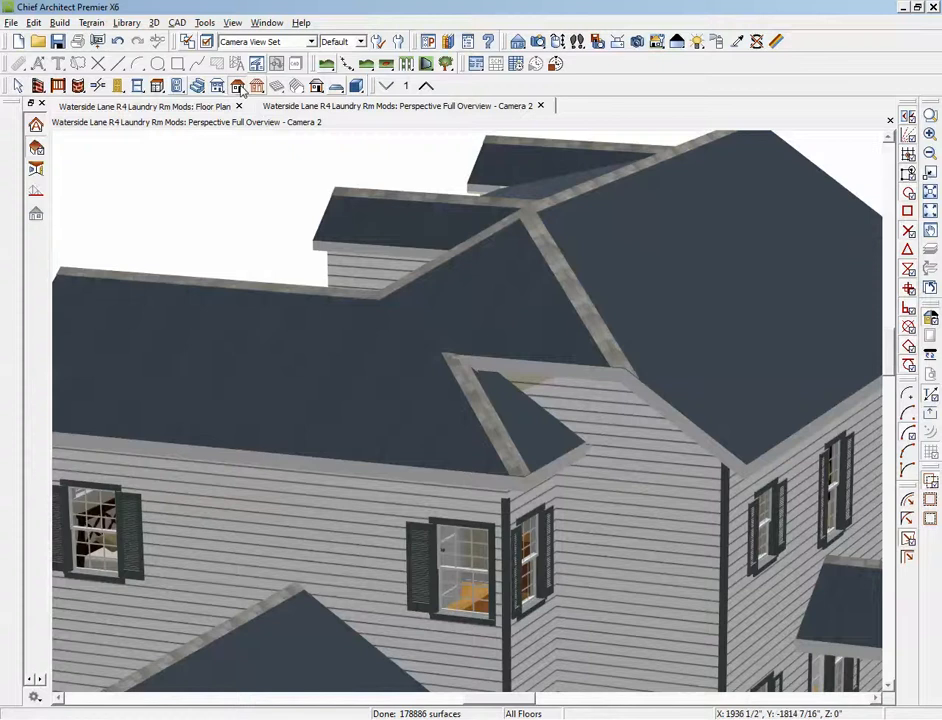
{"action": "left_click", "coordinate": [243, 234]}
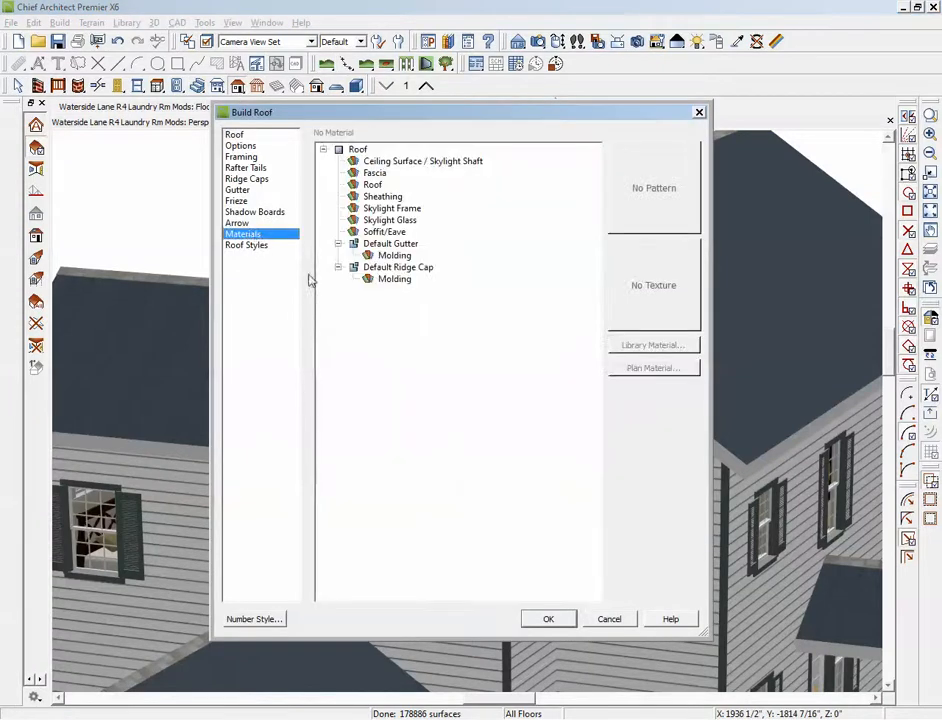
{"action": "left_click", "coordinate": [395, 280]}
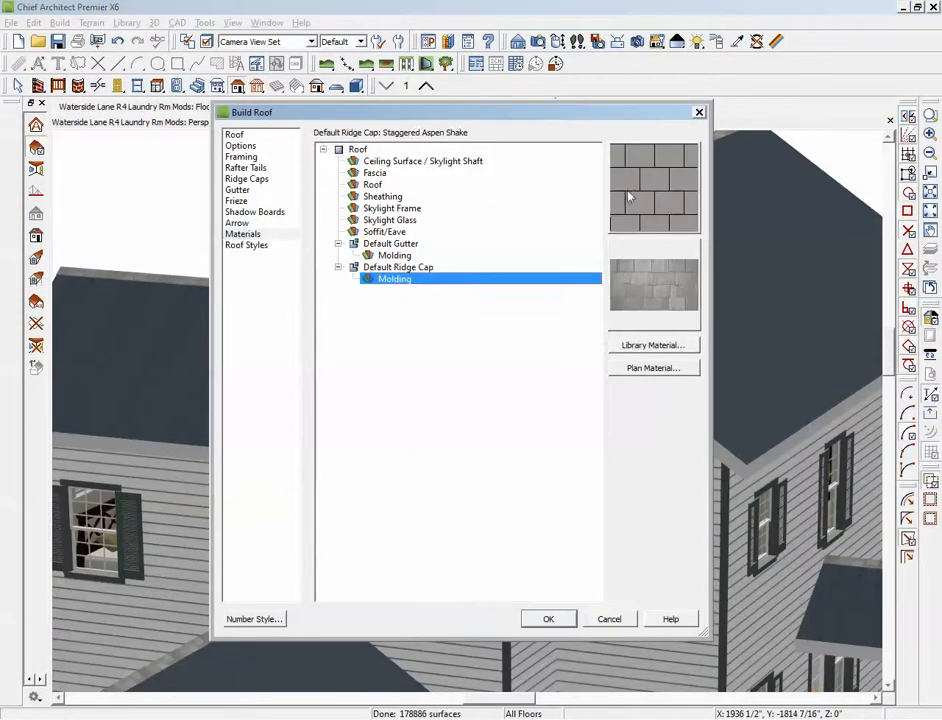
{"action": "left_click", "coordinate": [402, 257]}
{"action": "left_click", "coordinate": [375, 186]}
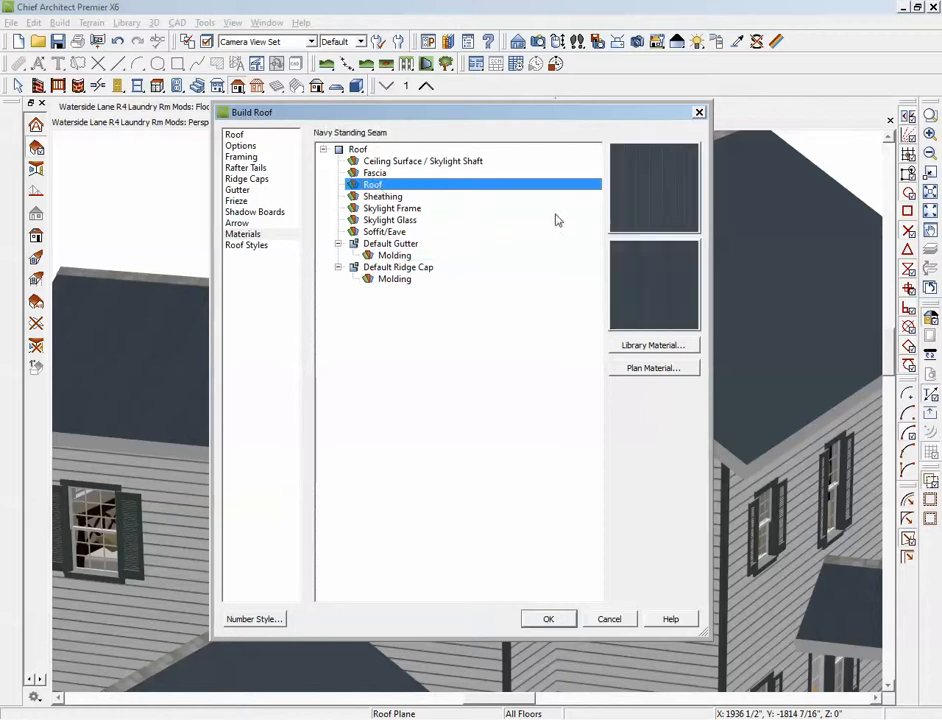
{"action": "left_click", "coordinate": [610, 621]}
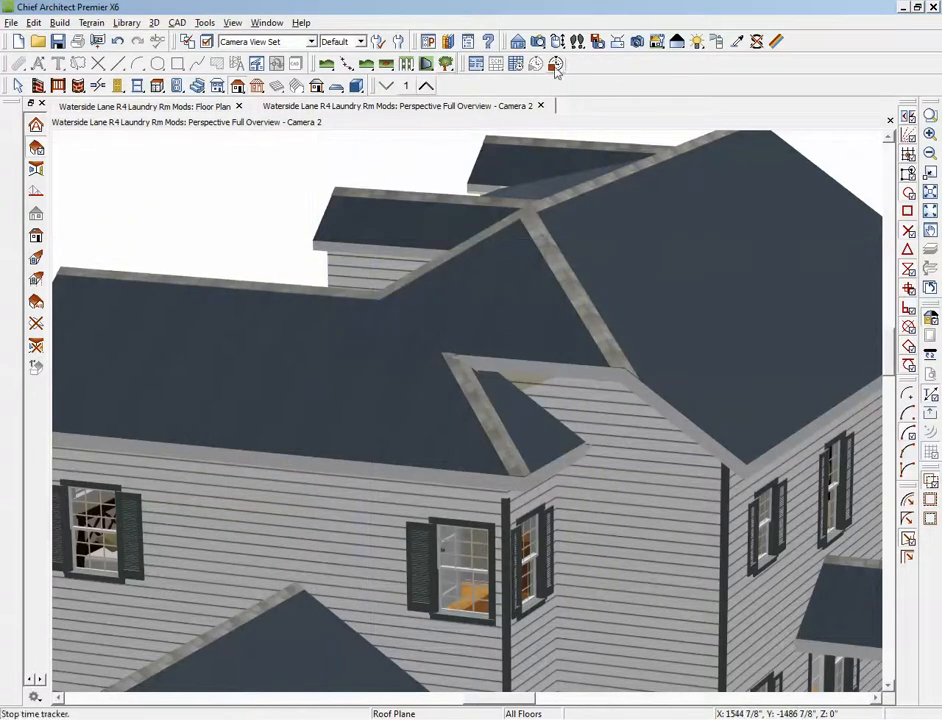
Sample the Navy Standing Seam roof material and paint it onto the main roof's ridge caps, changing the default roof material.
{"action": "left_click", "coordinate": [741, 45]}
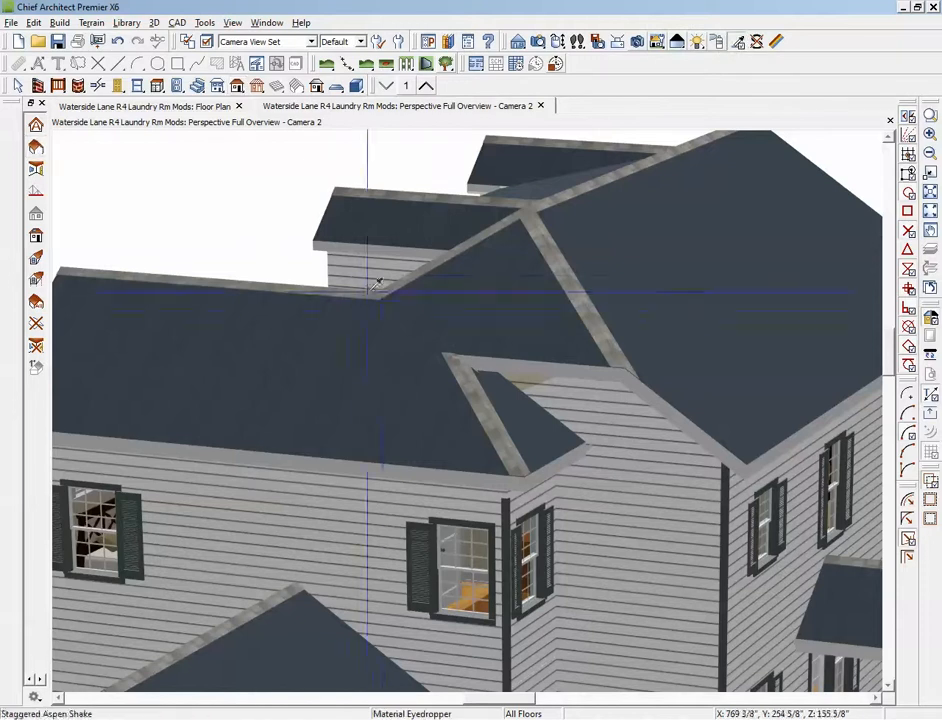
{"action": "left_click", "coordinate": [386, 350]}
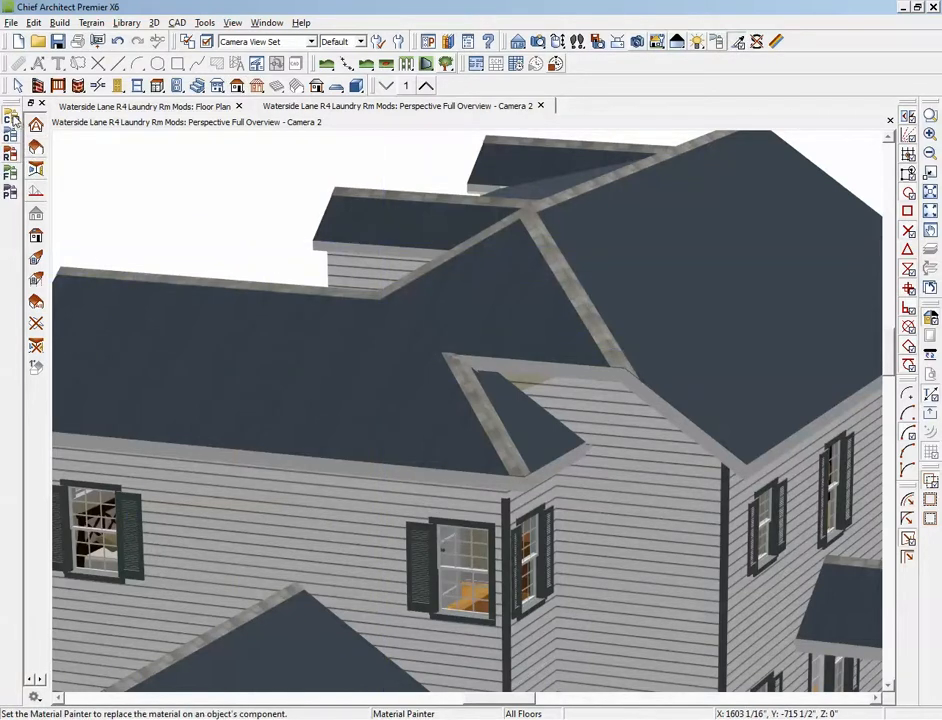
{"action": "left_click", "coordinate": [490, 424]}
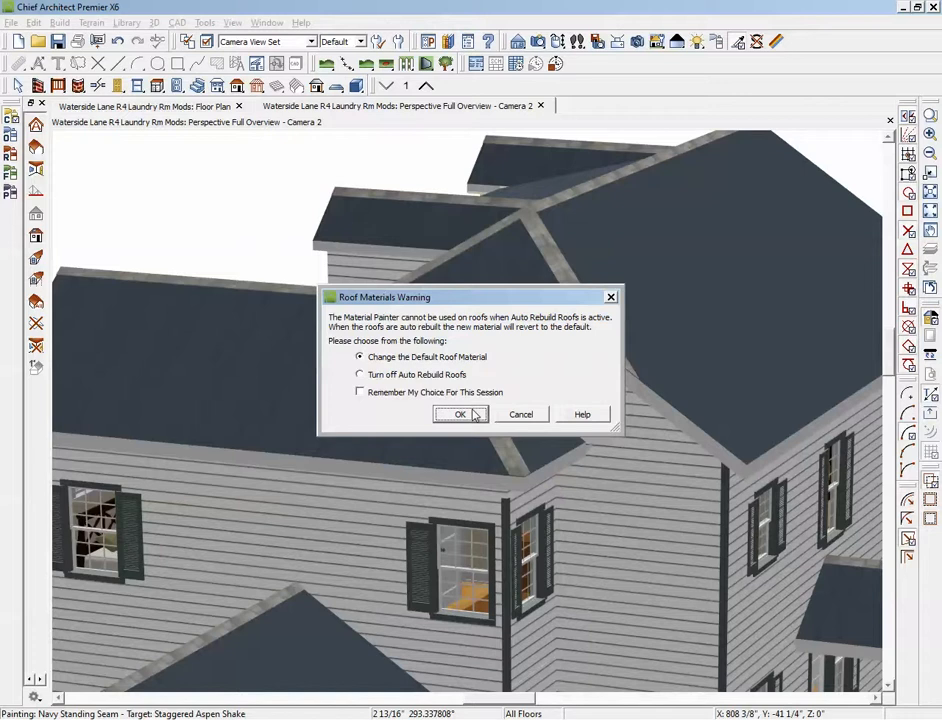
{"action": "left_click", "coordinate": [459, 414]}
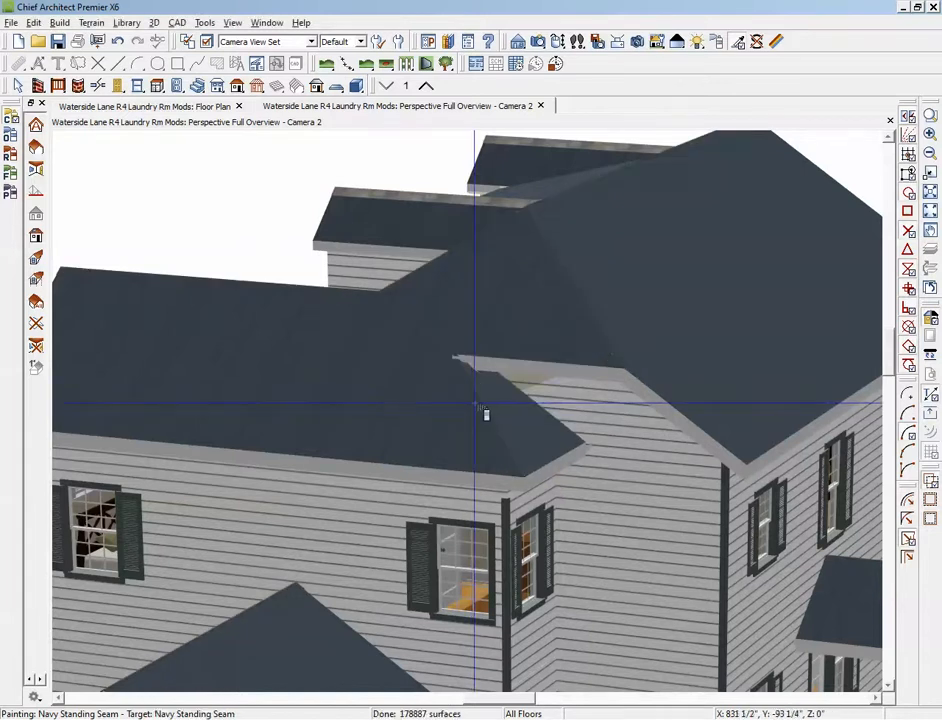
Try to paint the two dormer ridge caps with Navy Standing Seam by changing the default roof material.
{"action": "left_click", "coordinate": [455, 205]}
{"action": "left_click", "coordinate": [461, 415]}
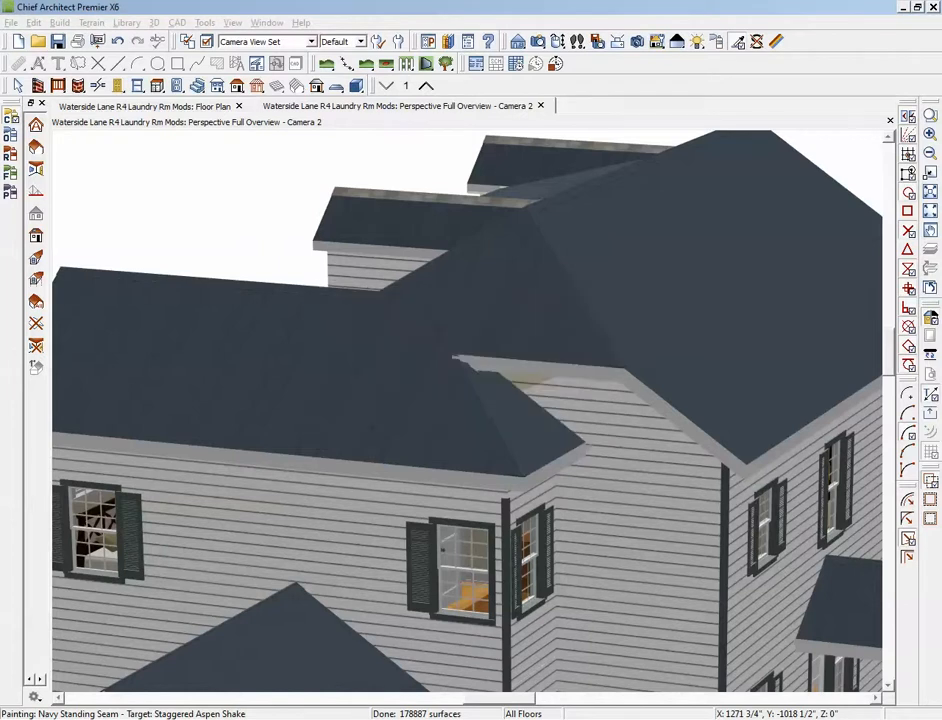
{"action": "left_click", "coordinate": [557, 151]}
{"action": "left_click", "coordinate": [477, 417]}
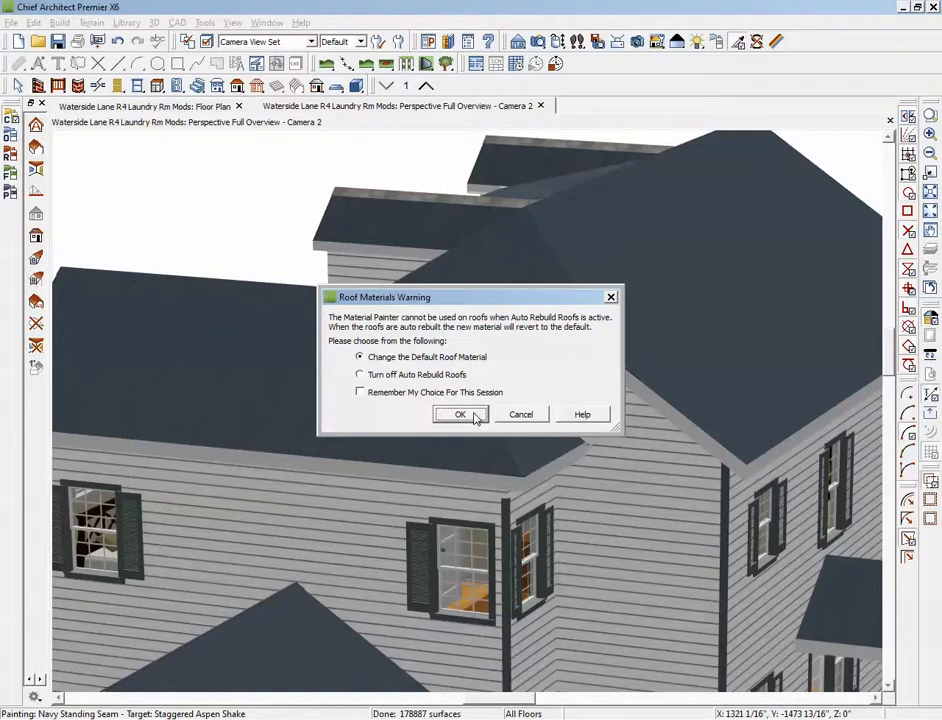
Close the gap below the office gable by extending the attic wall's lower edge and the first-floor wall's upper edge to meet.
{"action": "scroll", "coordinate": [478, 265], "scroll_direction": "down", "scroll_amount": 3}
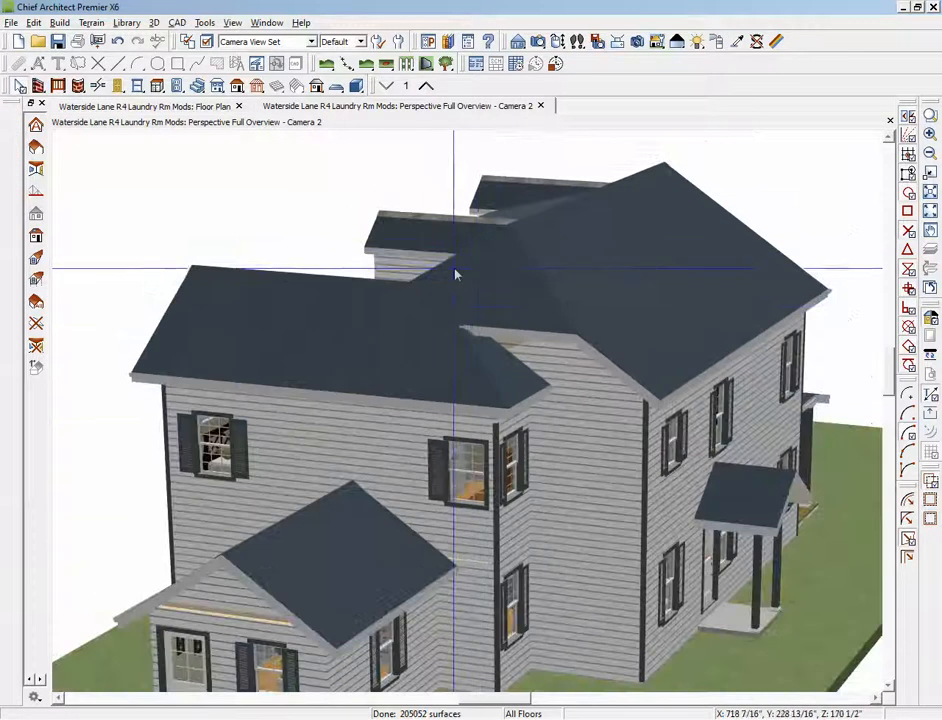
{"action": "scroll", "coordinate": [214, 664], "scroll_direction": "up", "scroll_amount": 5}
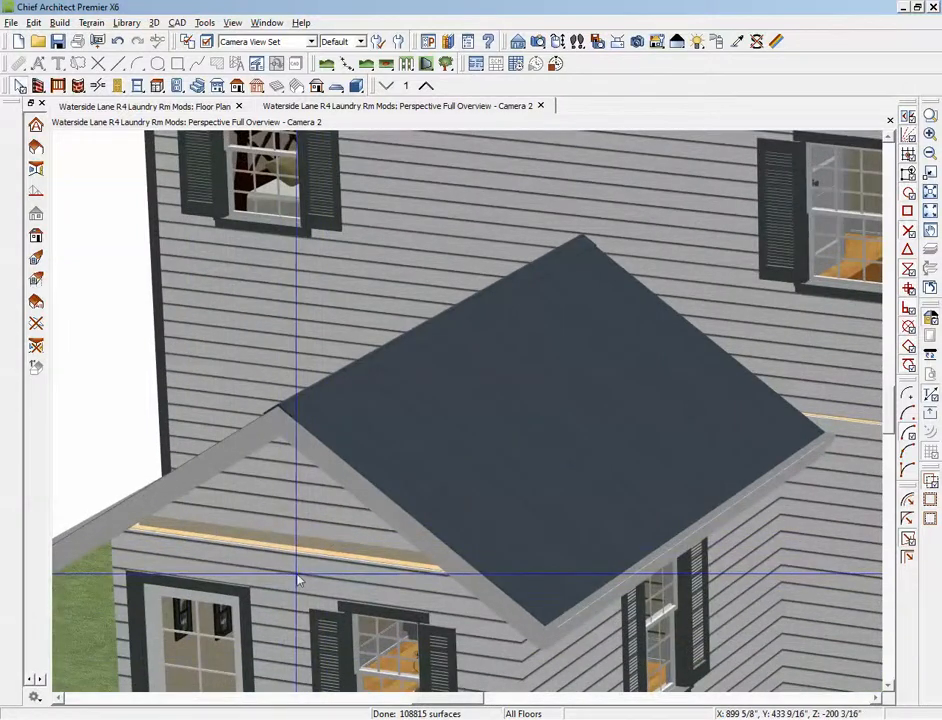
{"action": "left_click", "coordinate": [300, 542]}
{"action": "left_click", "coordinate": [310, 515]}
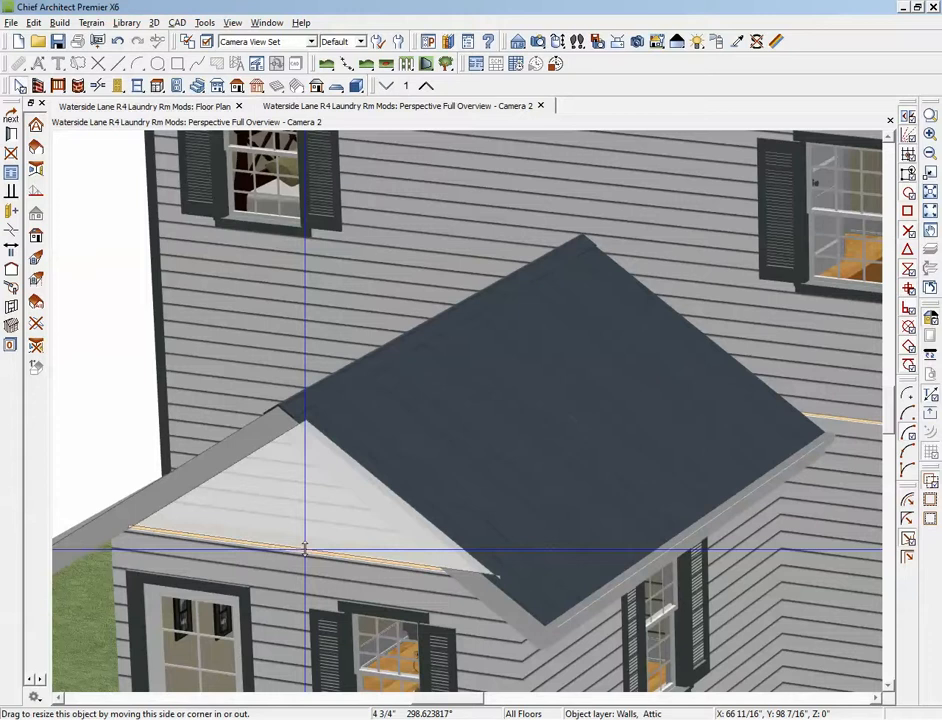
{"action": "left_click_drag", "start_coordinate": [305, 549], "coordinate": [306, 549]}
{"action": "left_click", "coordinate": [309, 593]}
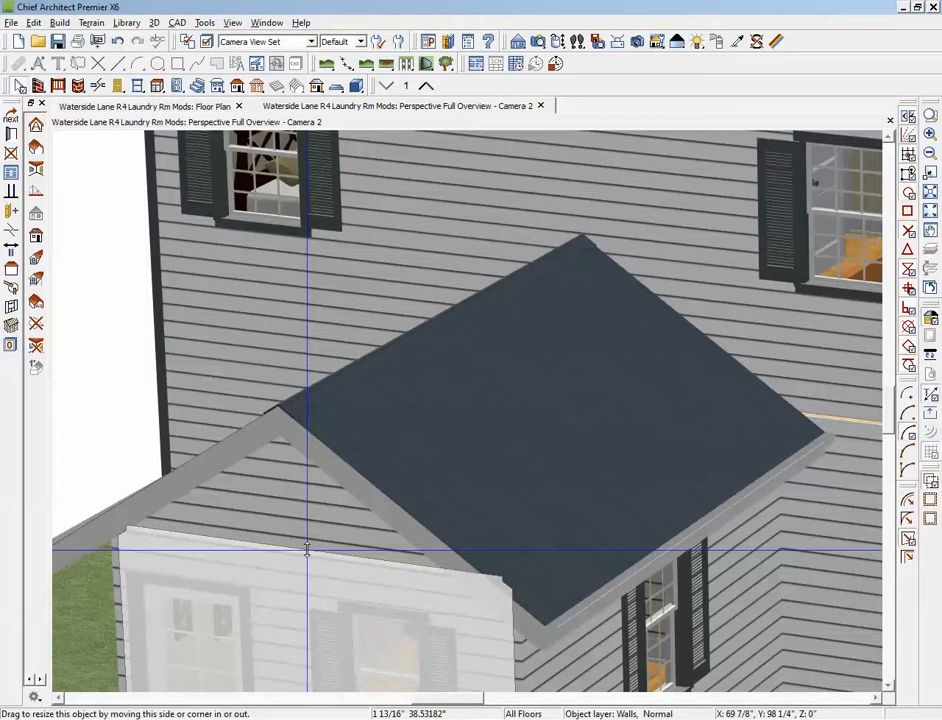
{"action": "left_click_drag", "start_coordinate": [306, 549], "coordinate": [306, 550]}
Raise the top edge of the first-floor wall beside the office roof to cover the exposed framing gap.
{"action": "scroll", "coordinate": [378, 570], "scroll_direction": "down", "scroll_amount": 3}
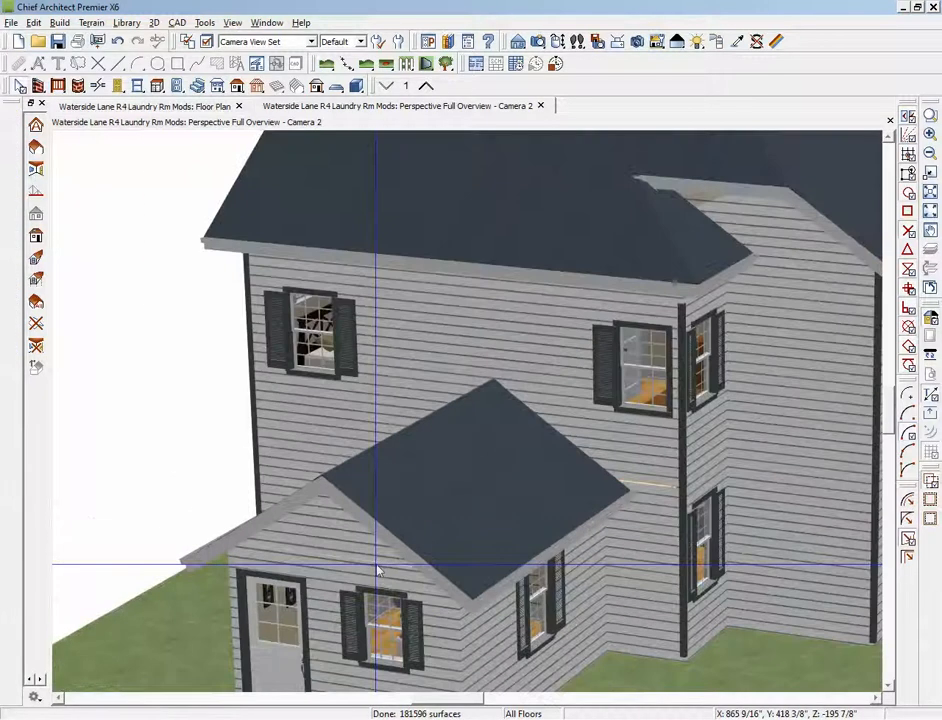
{"action": "scroll", "coordinate": [408, 514], "scroll_direction": "down", "scroll_amount": 5}
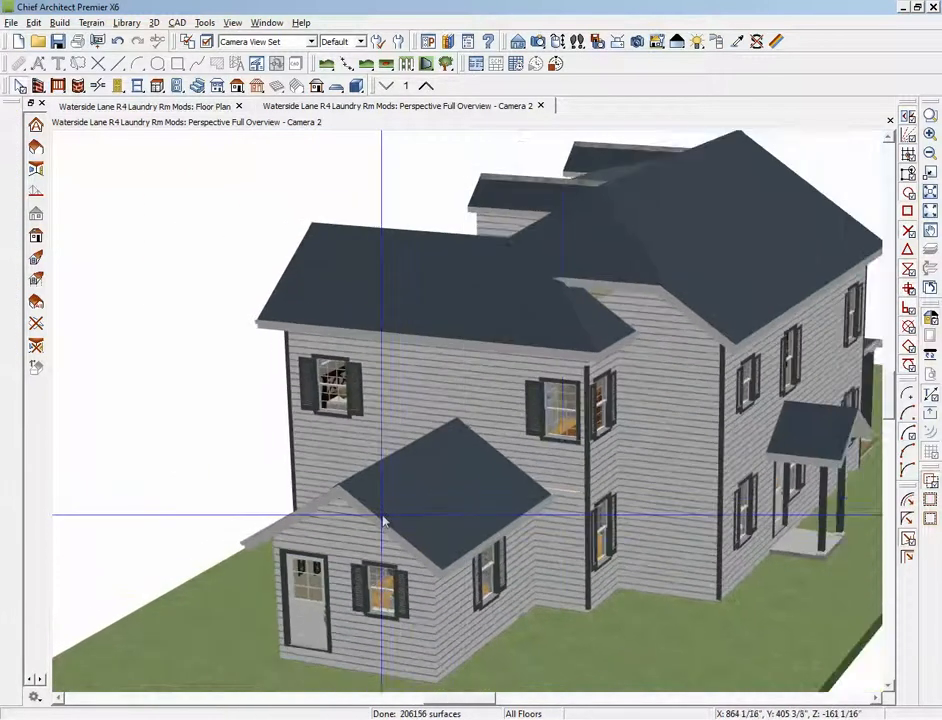
{"action": "scroll", "coordinate": [564, 515], "scroll_direction": "up", "scroll_amount": 5}
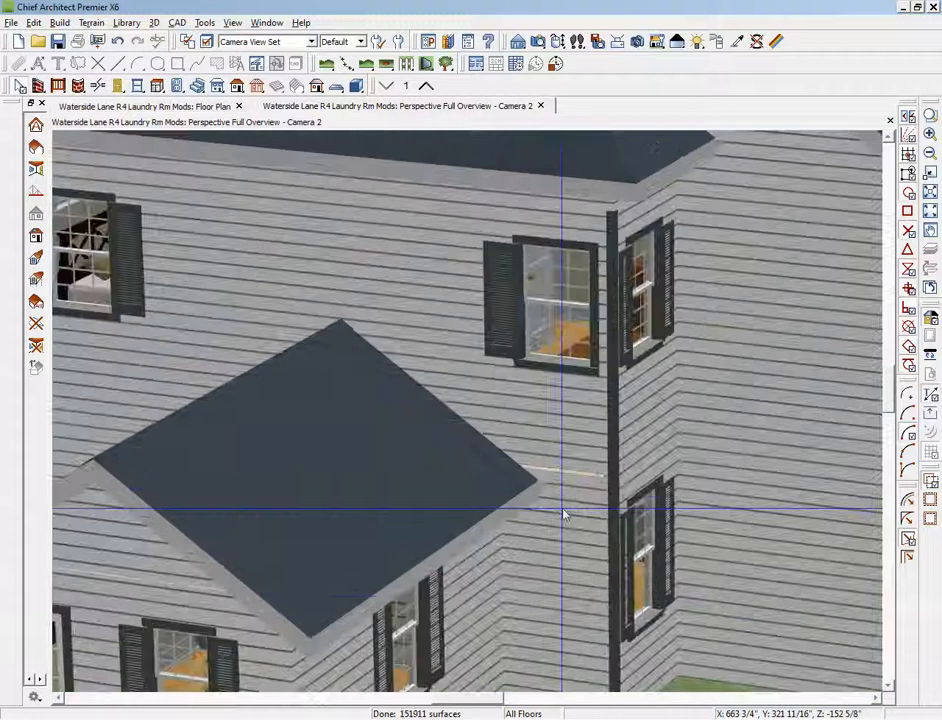
{"action": "scroll", "coordinate": [564, 515], "scroll_direction": "up", "scroll_amount": 5}
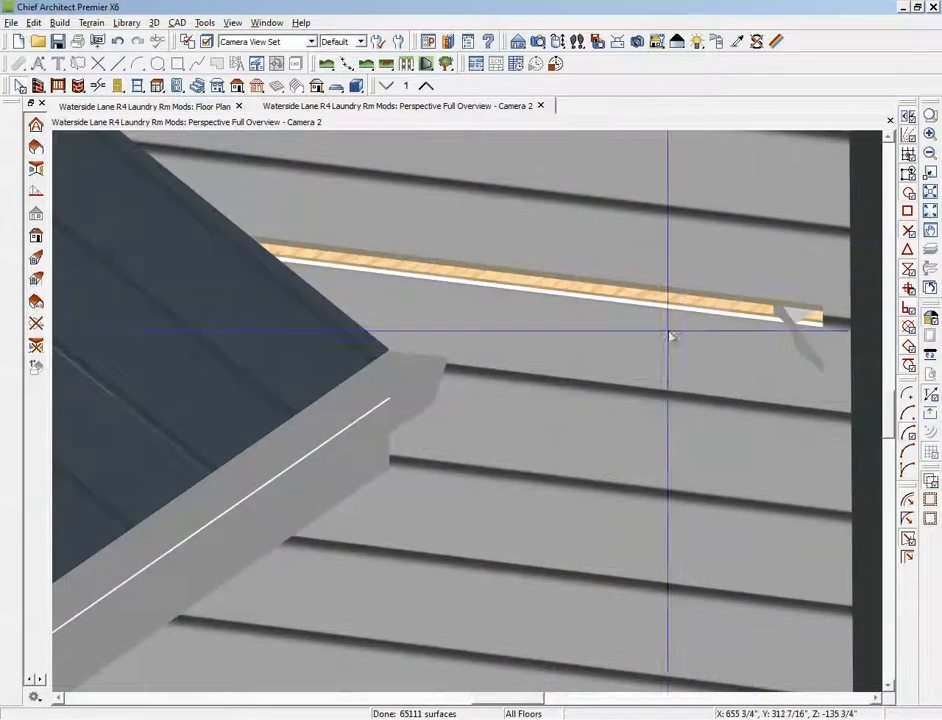
{"action": "left_click", "coordinate": [670, 337]}
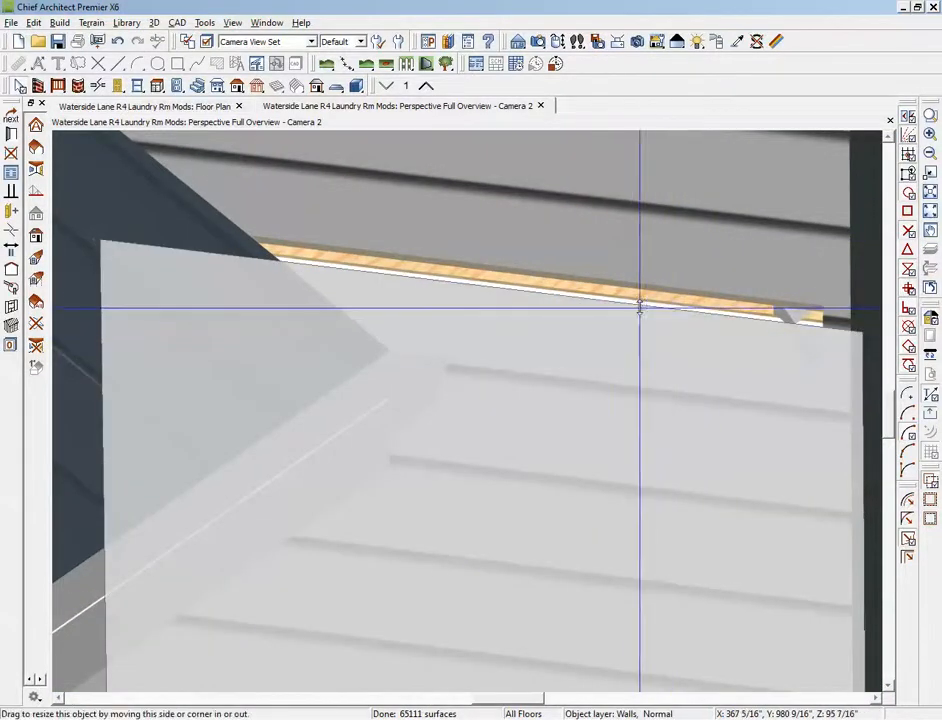
{"action": "left_click_drag", "start_coordinate": [640, 307], "coordinate": [636, 287]}
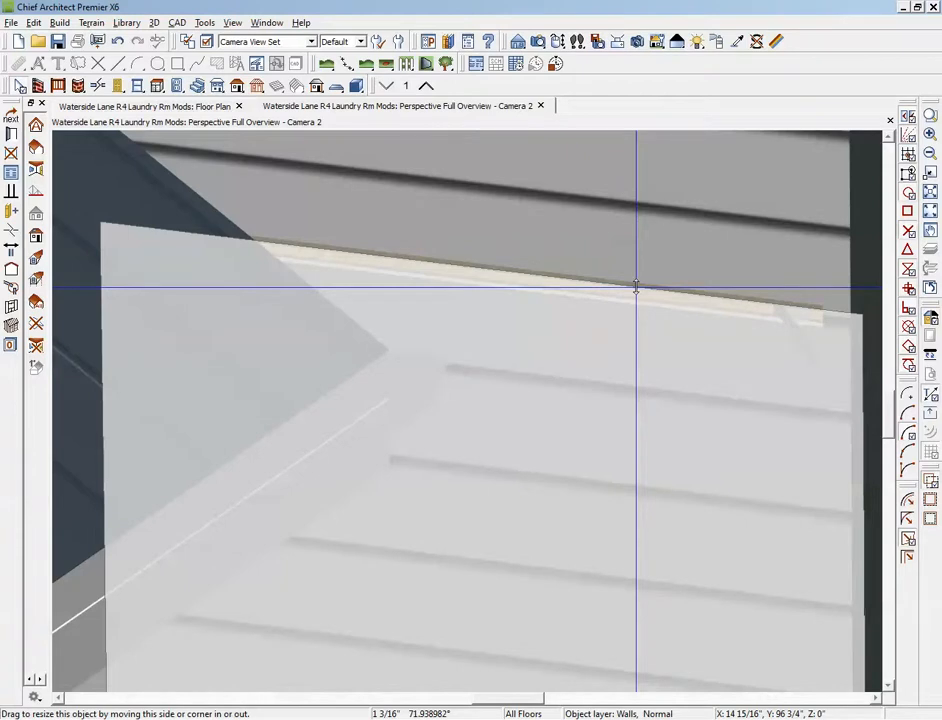
Fine-adjust the first-floor wall's top edge to meet the siding above beside the office roof, and check the joint against the whole exterior.
{"action": "left_click_drag", "start_coordinate": [636, 287], "coordinate": [635, 290]}
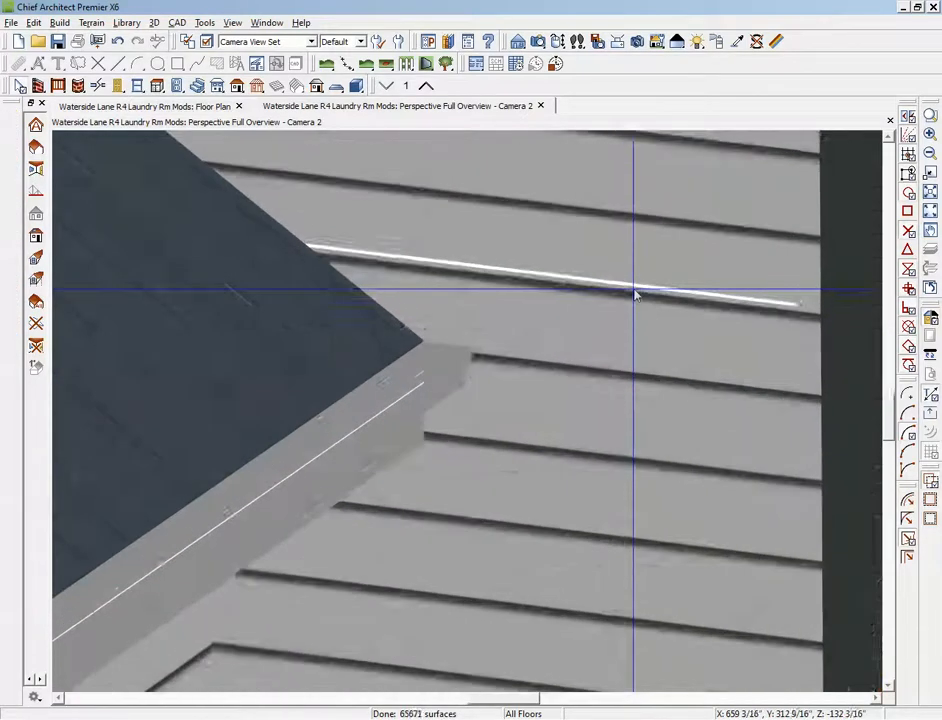
{"action": "scroll", "coordinate": [634, 293], "scroll_direction": "up", "scroll_amount": 4}
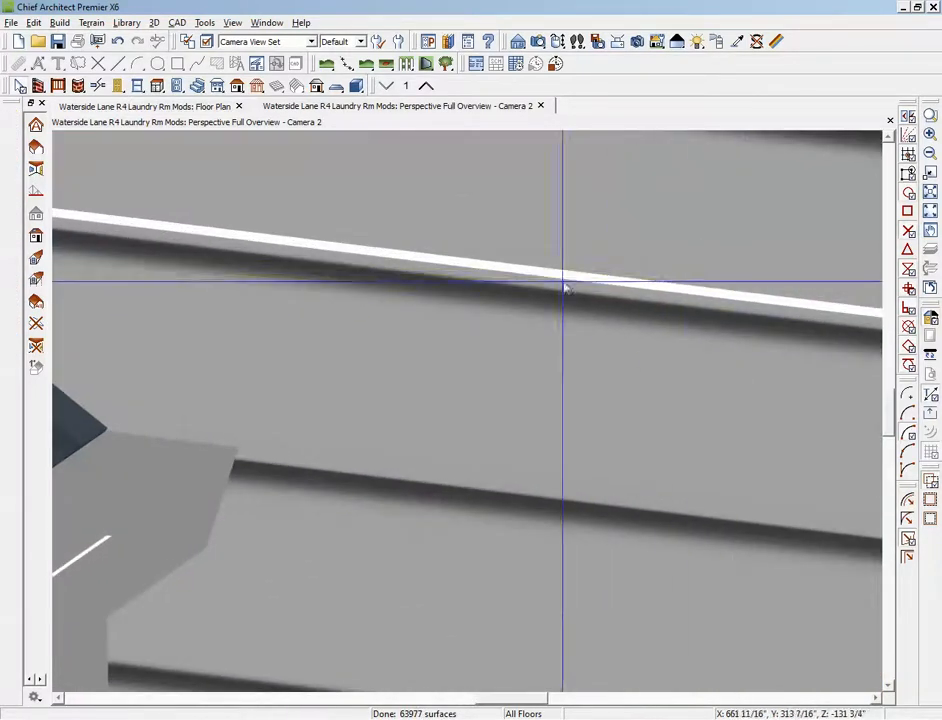
{"action": "left_click", "coordinate": [931, 153]}
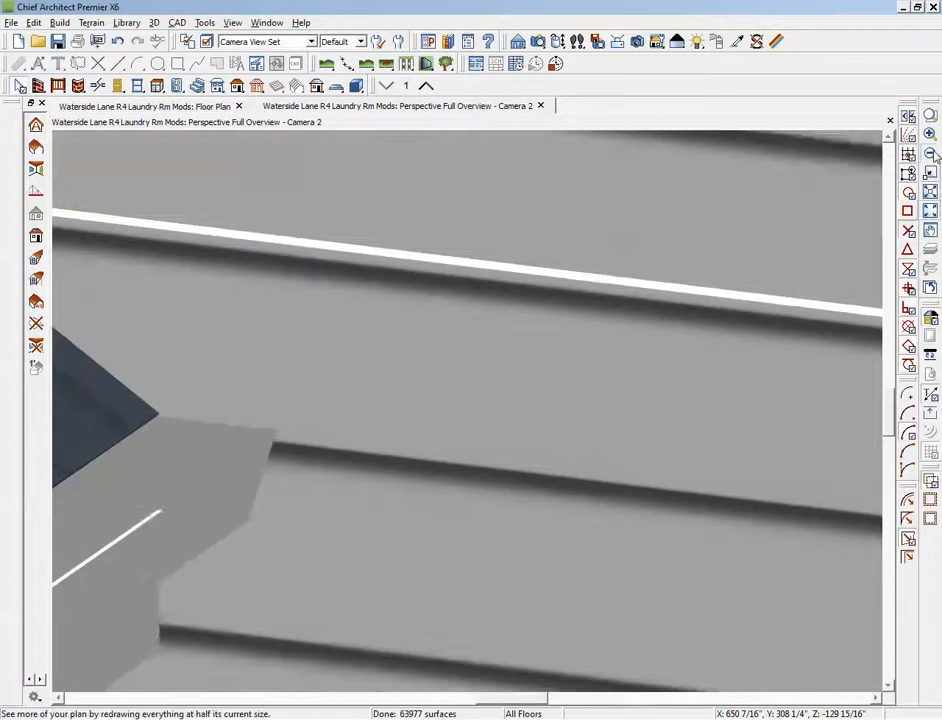
{"action": "left_click", "coordinate": [931, 153]}
{"action": "left_click", "coordinate": [931, 153]}
{"action": "left_click", "coordinate": [931, 153]}
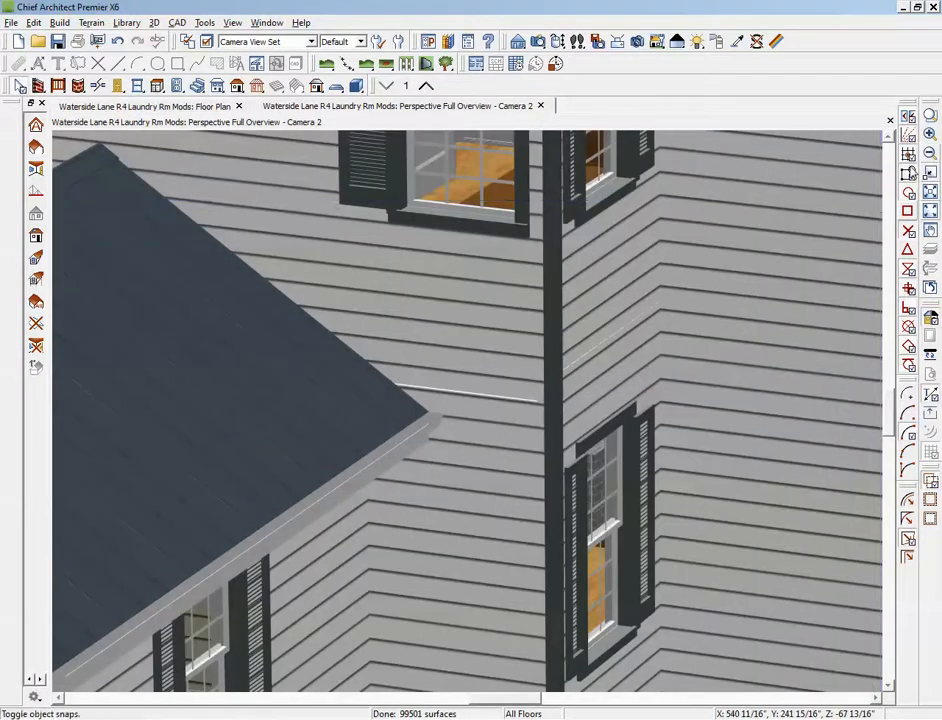
{"action": "left_click", "coordinate": [931, 153]}
{"action": "left_click", "coordinate": [931, 153]}
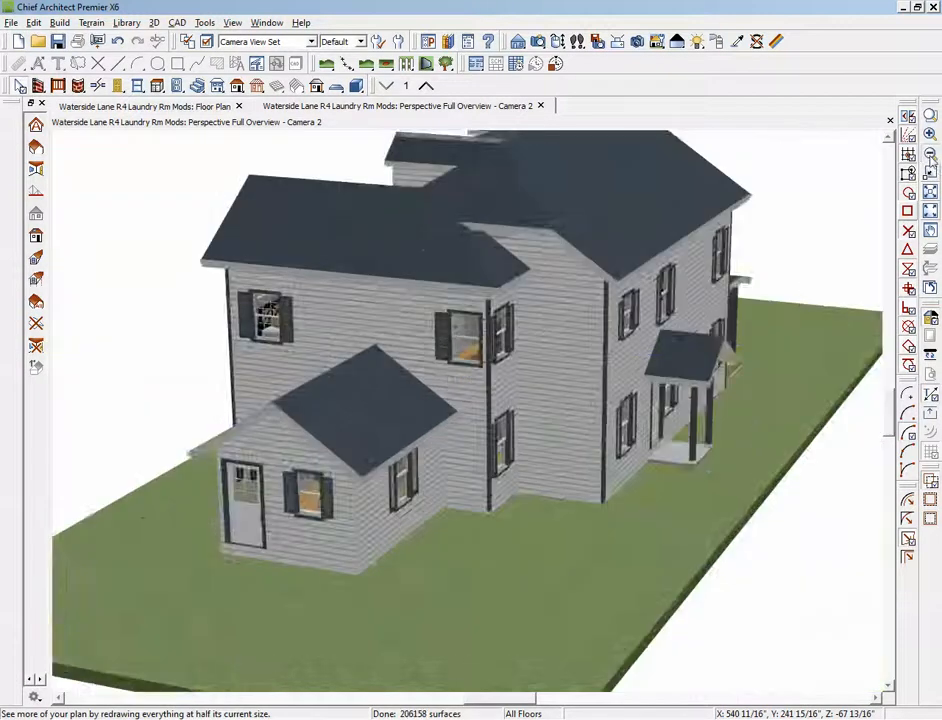
{"action": "left_click", "coordinate": [931, 153]}
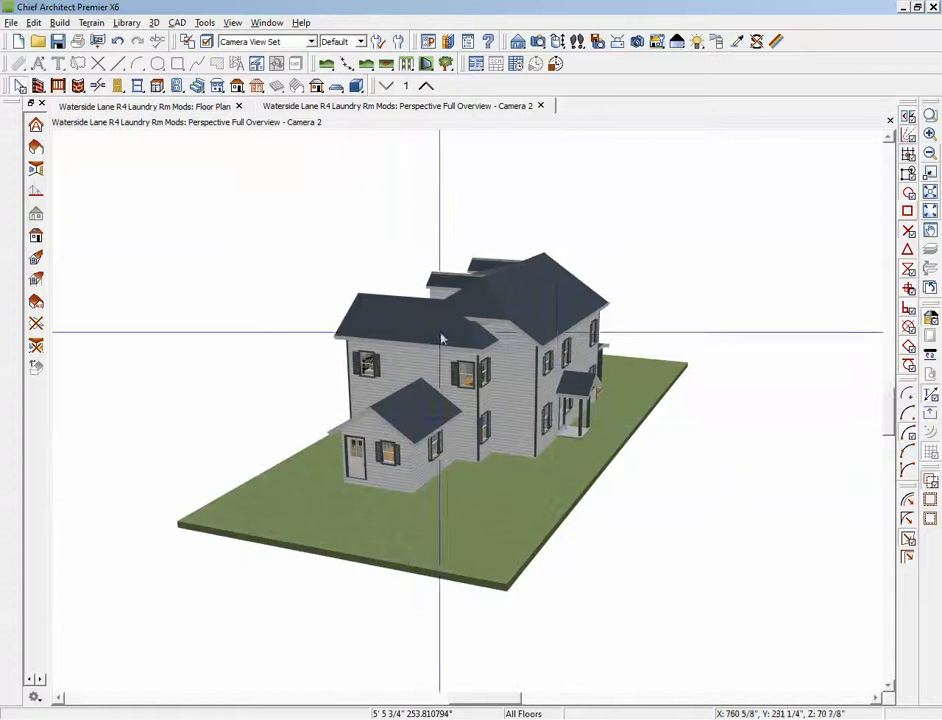